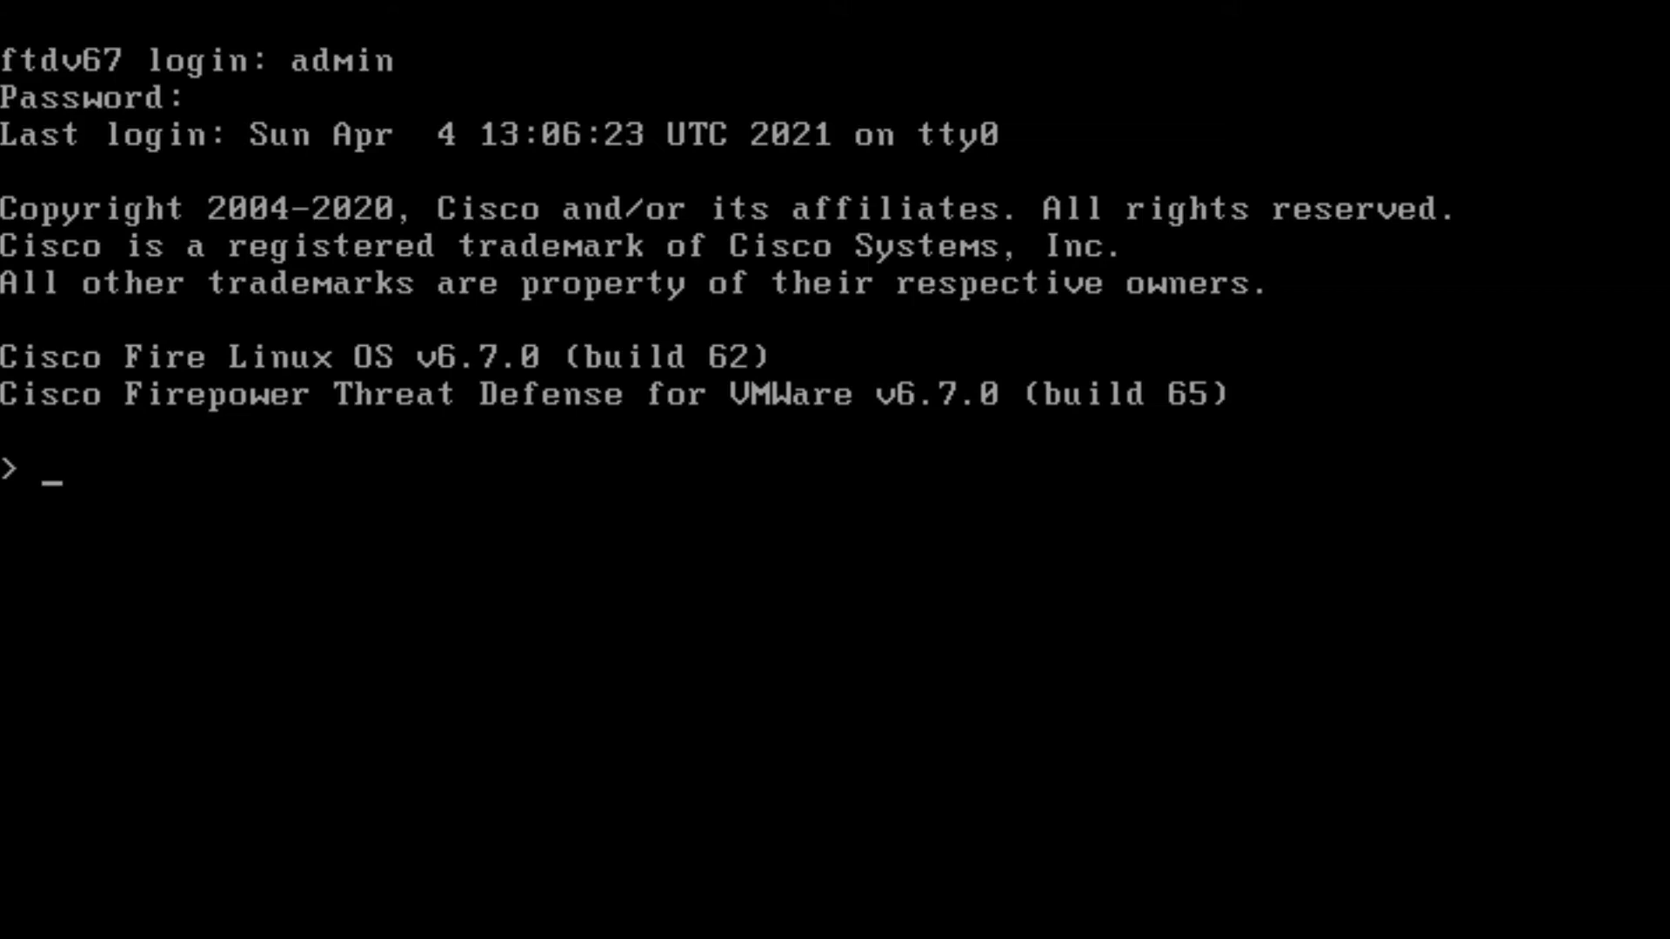
# Show the full network settings: br1 management at 10.197.243.133 with gateway 10.197.242.1.
pyautogui.write('show network')
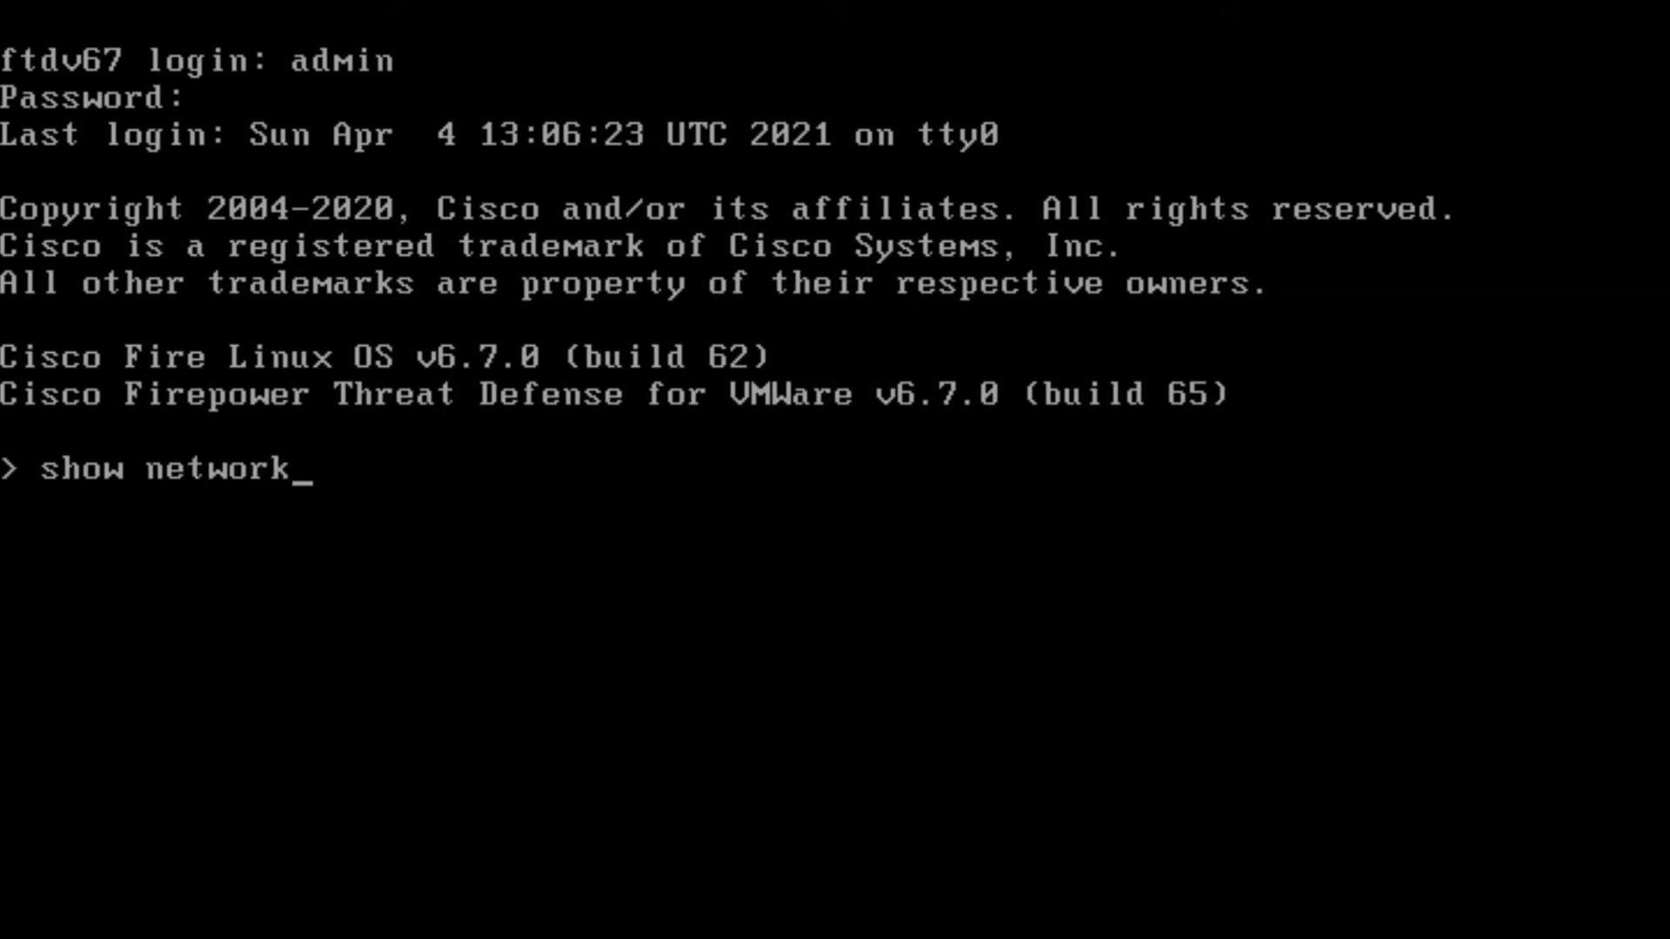
pyautogui.press('Return')
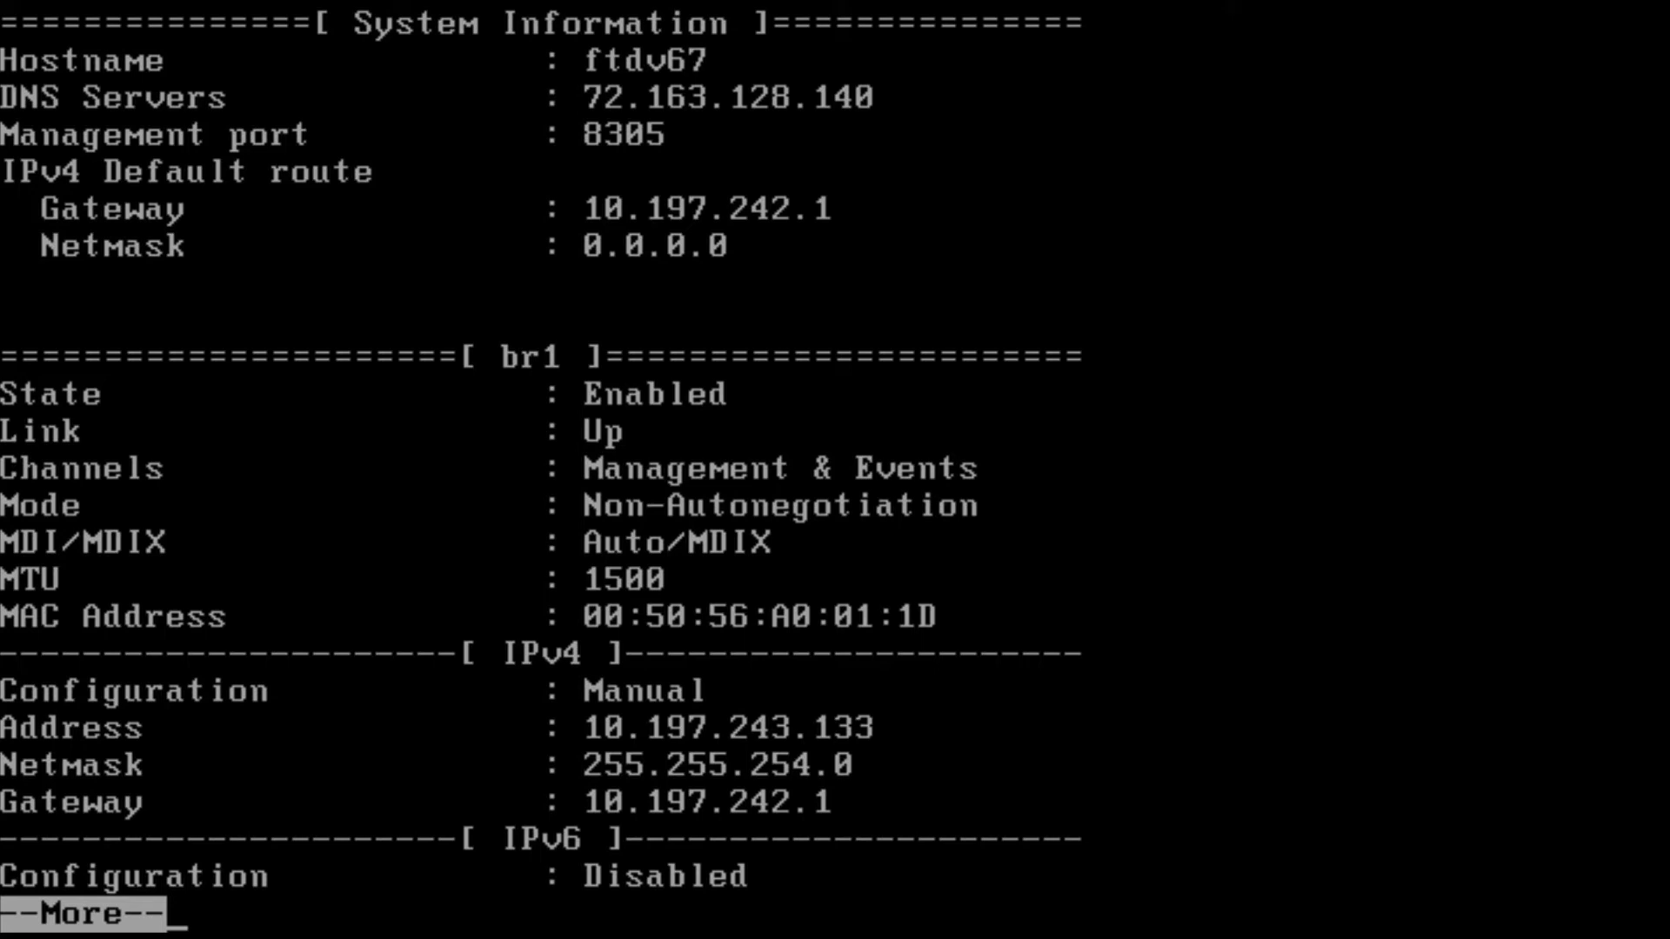
pyautogui.press('space')
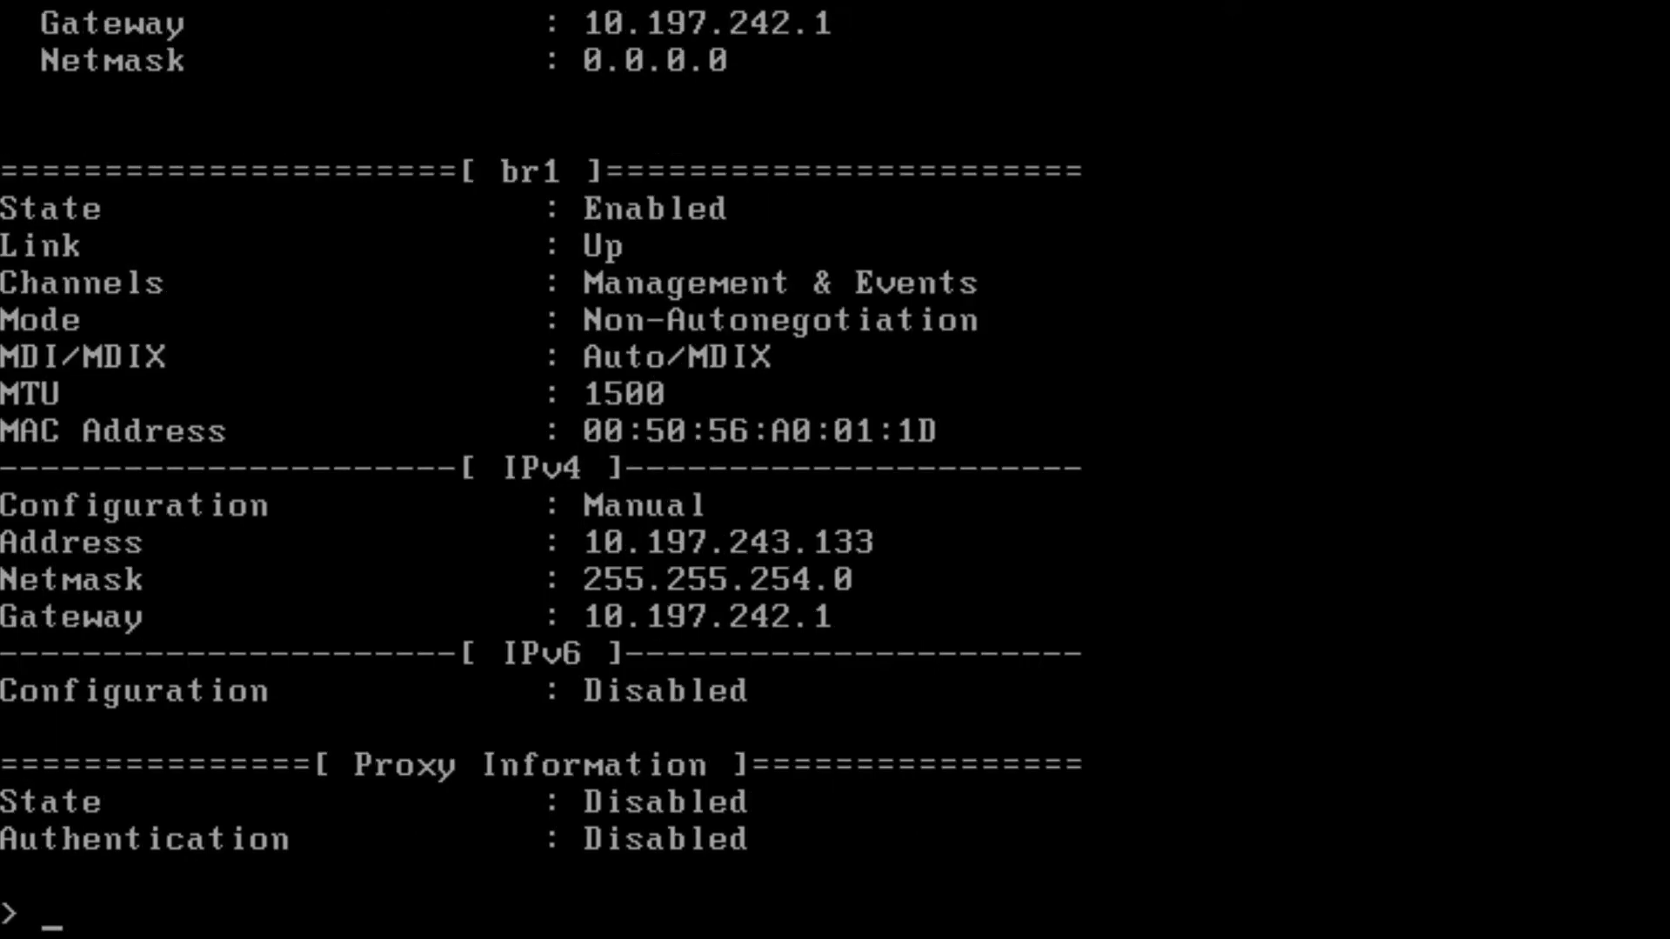
pyautogui.press('Return')
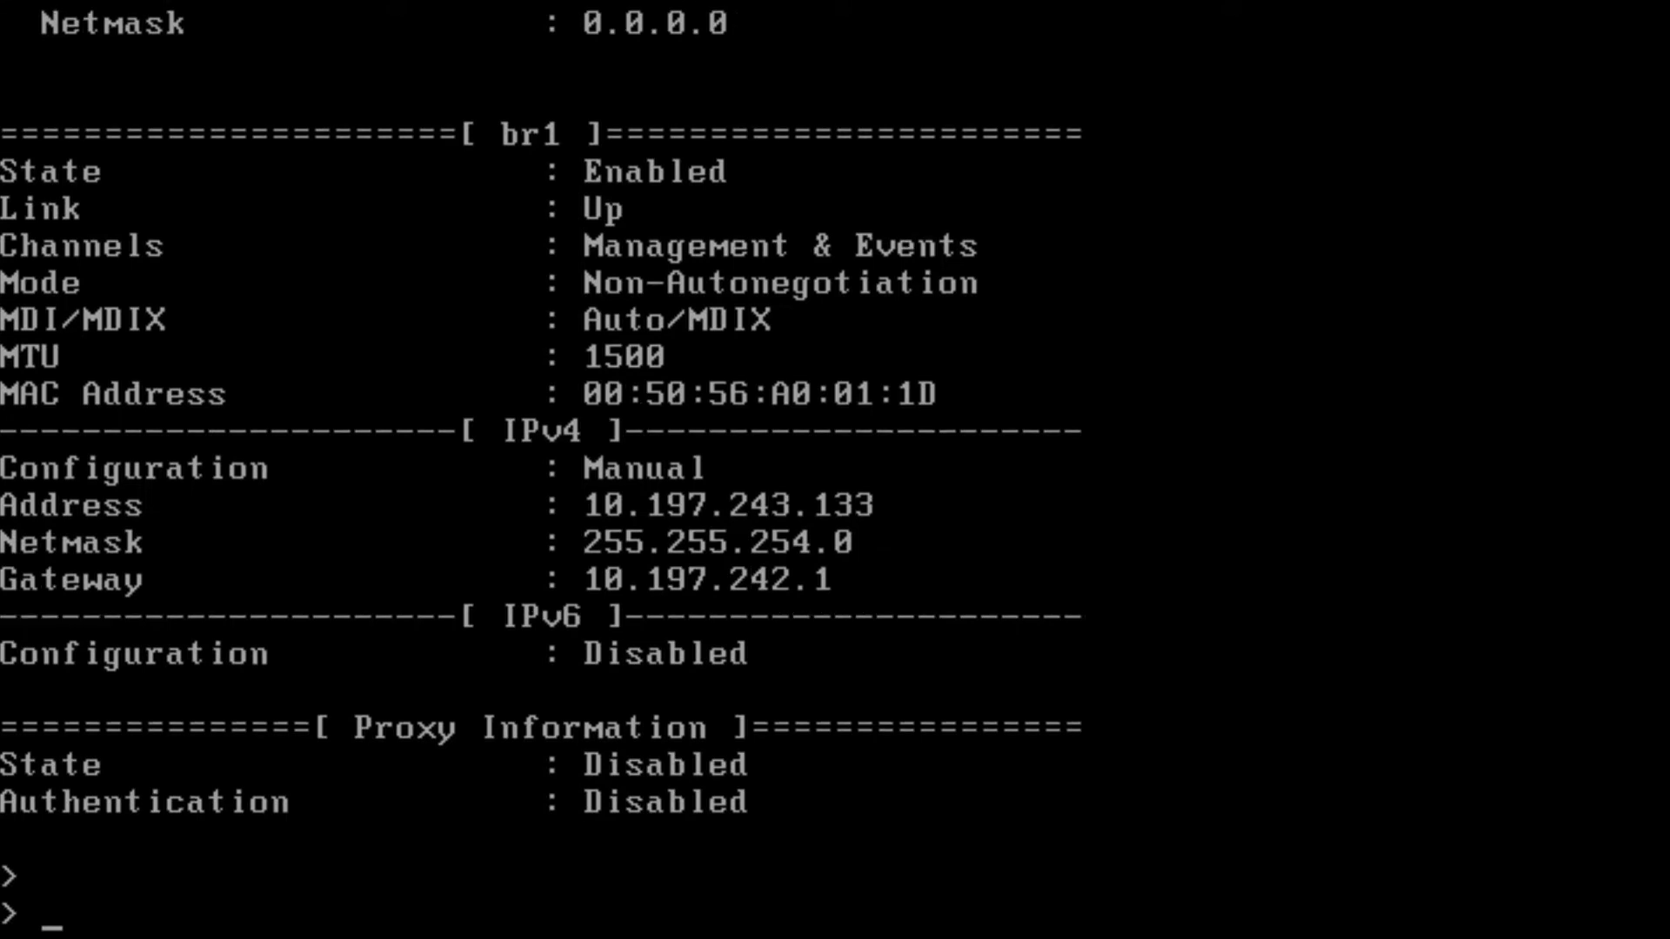
# Run configure network management-data-interface on GigabitEthernet0/0, keeping the name outside, with manual addressing.
pyautogui.write('configure')
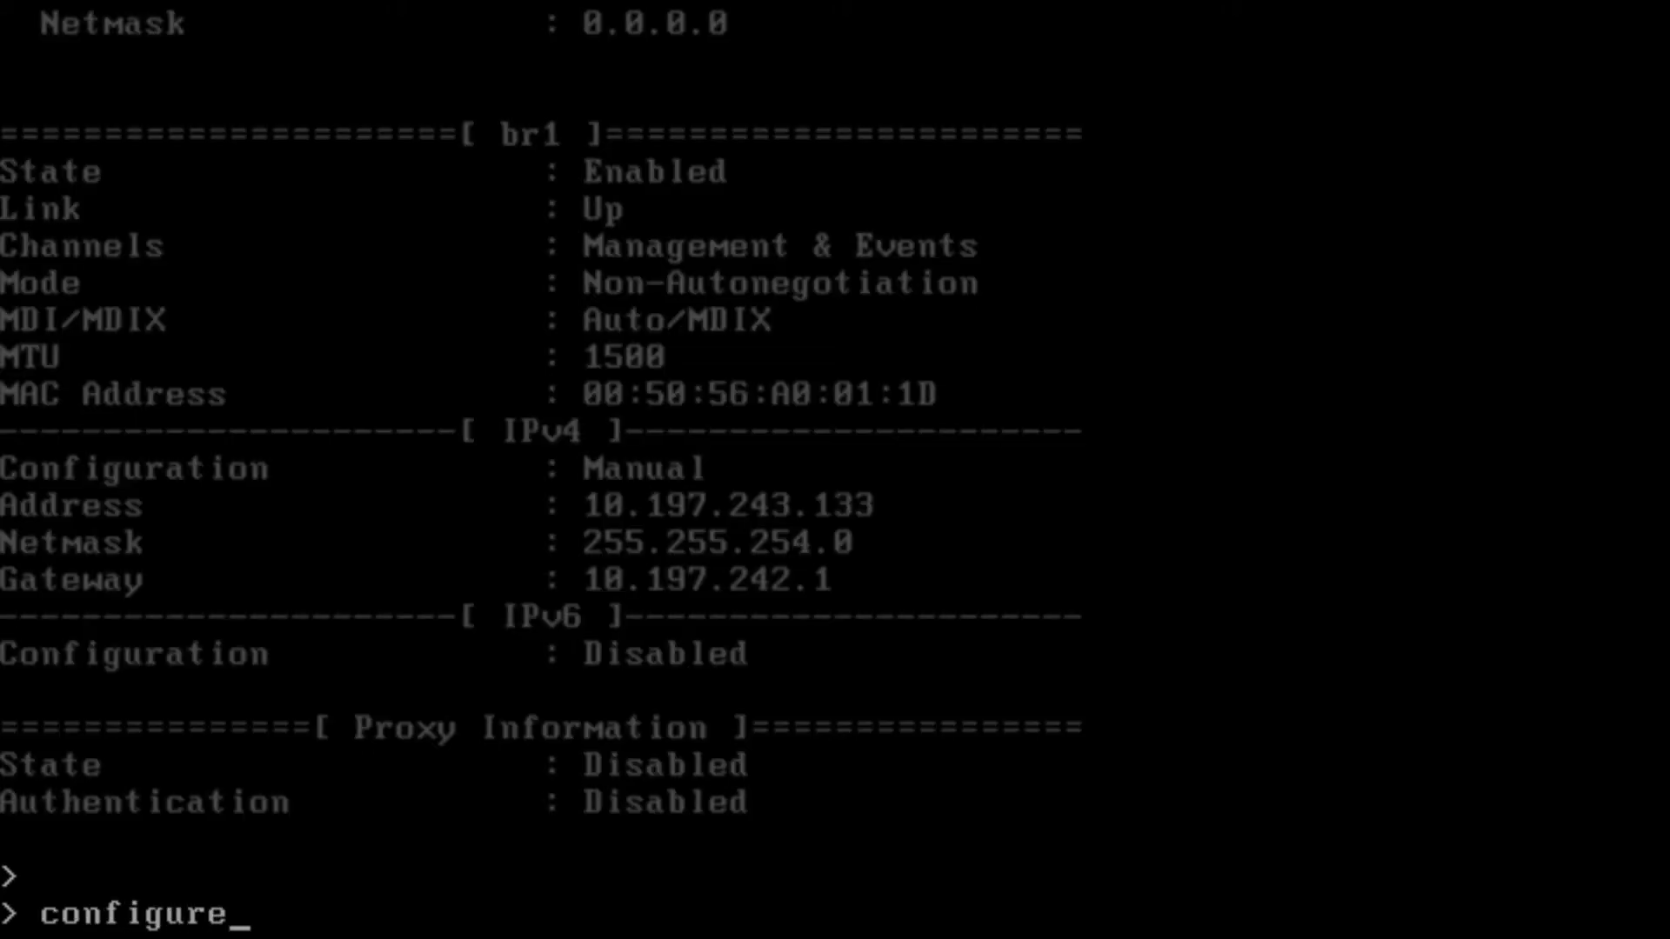
pyautogui.write(' netw')
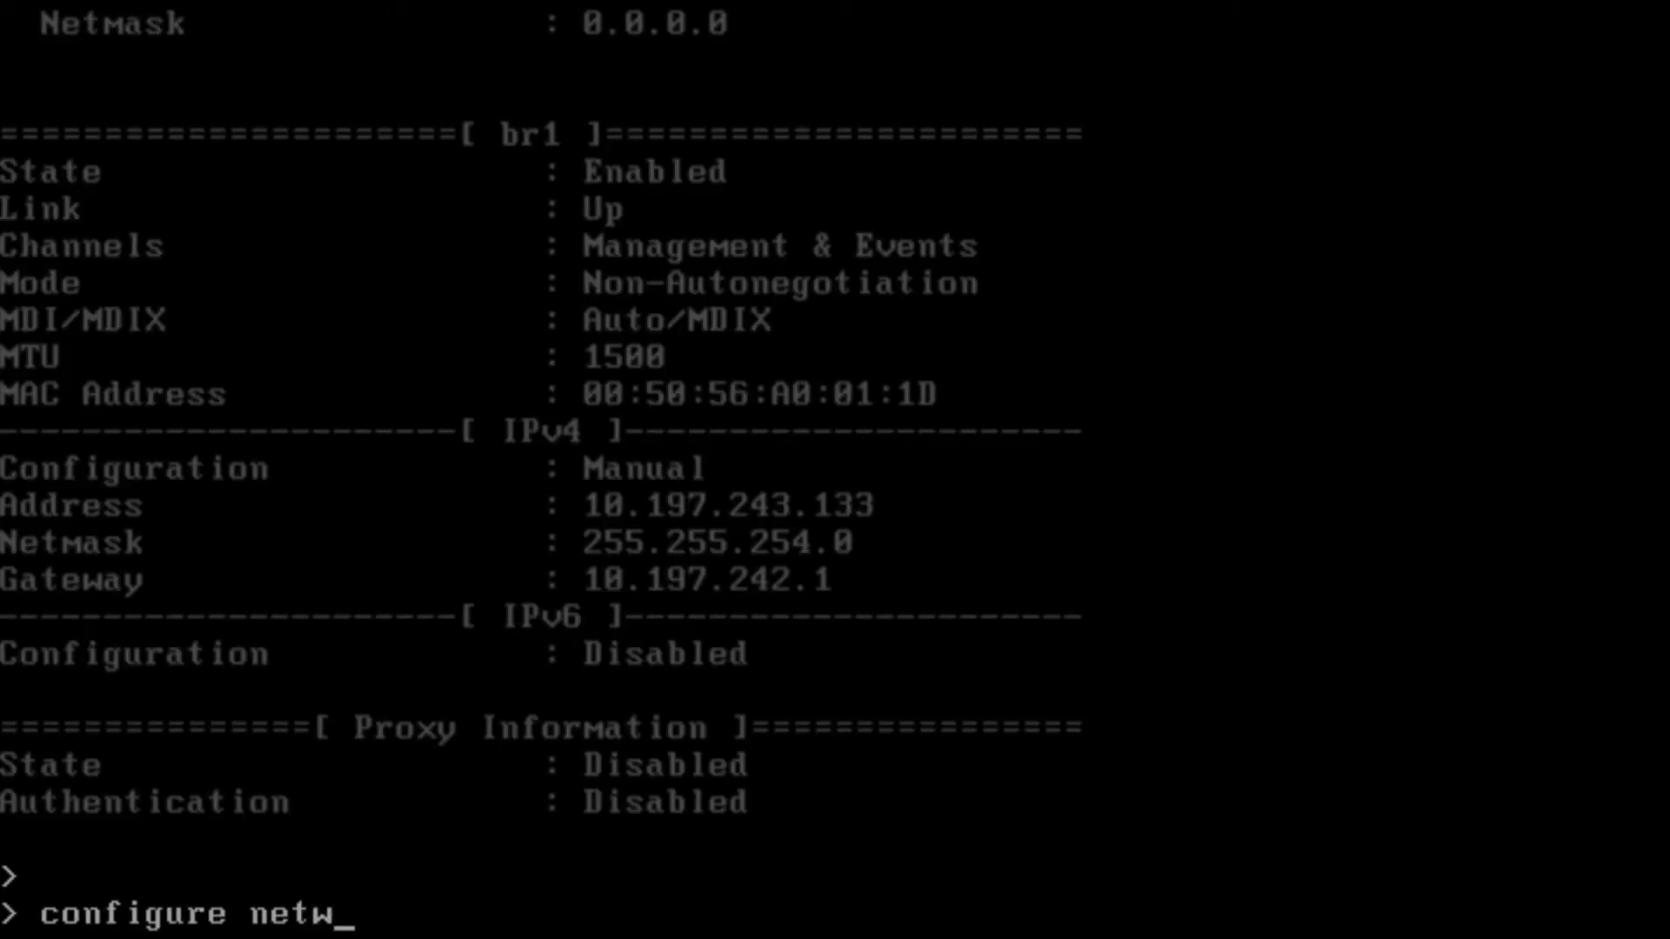
pyautogui.press('Tab')
pyautogui.write('management-')
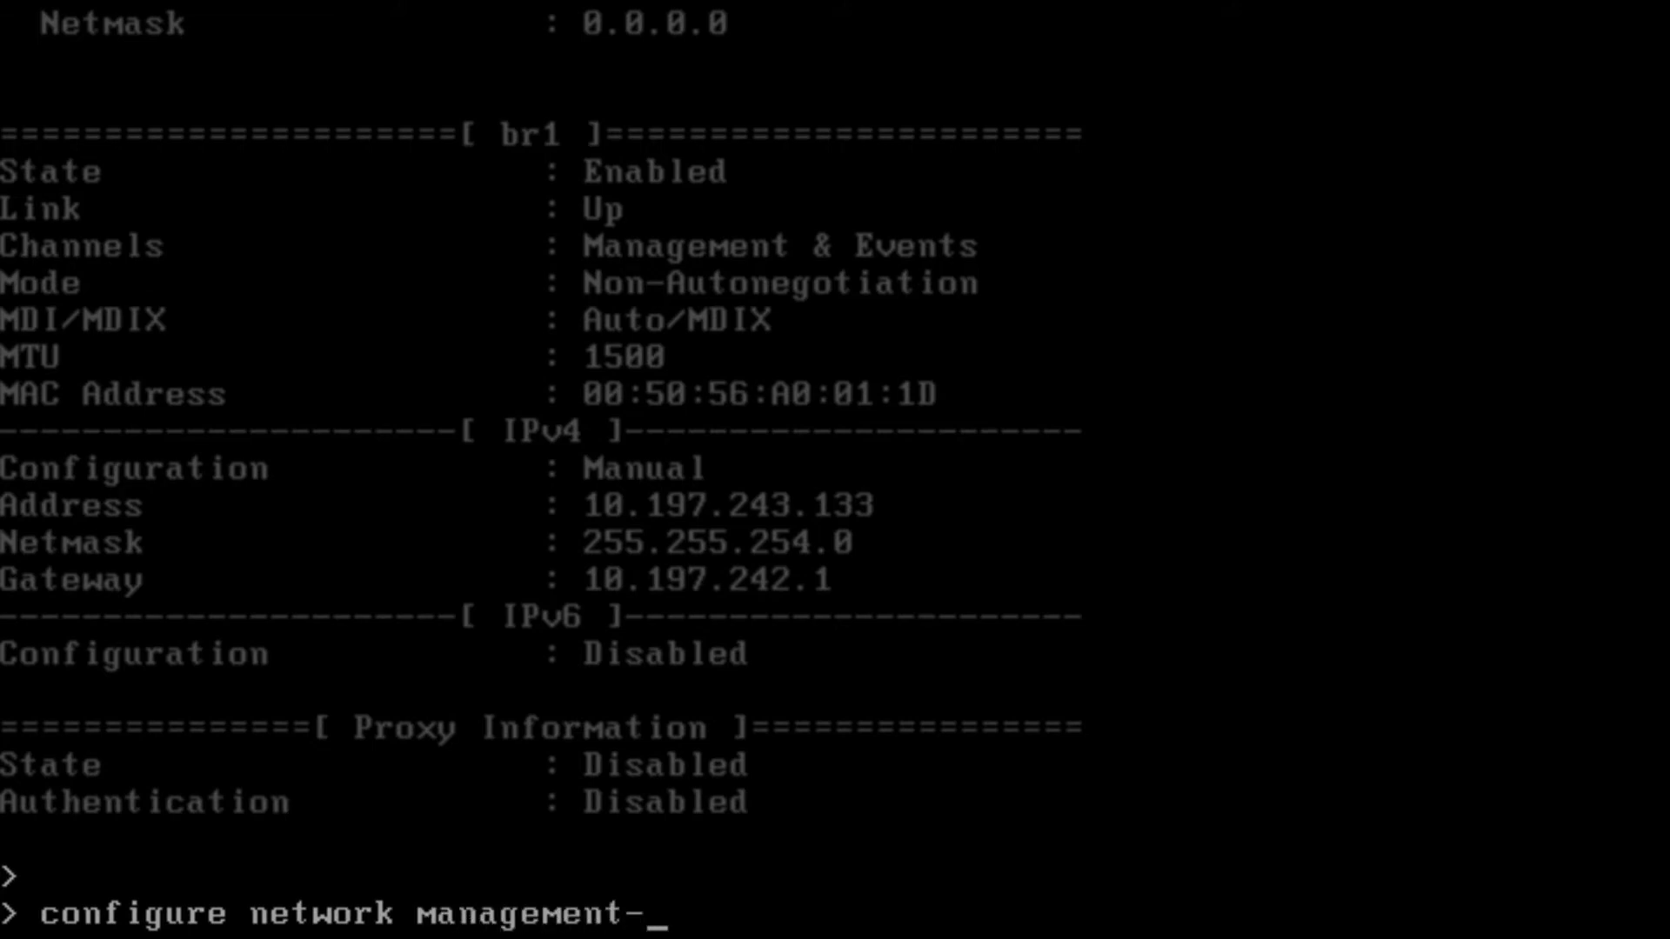
pyautogui.write('data')
pyautogui.press('Tab')
pyautogui.press('Return')
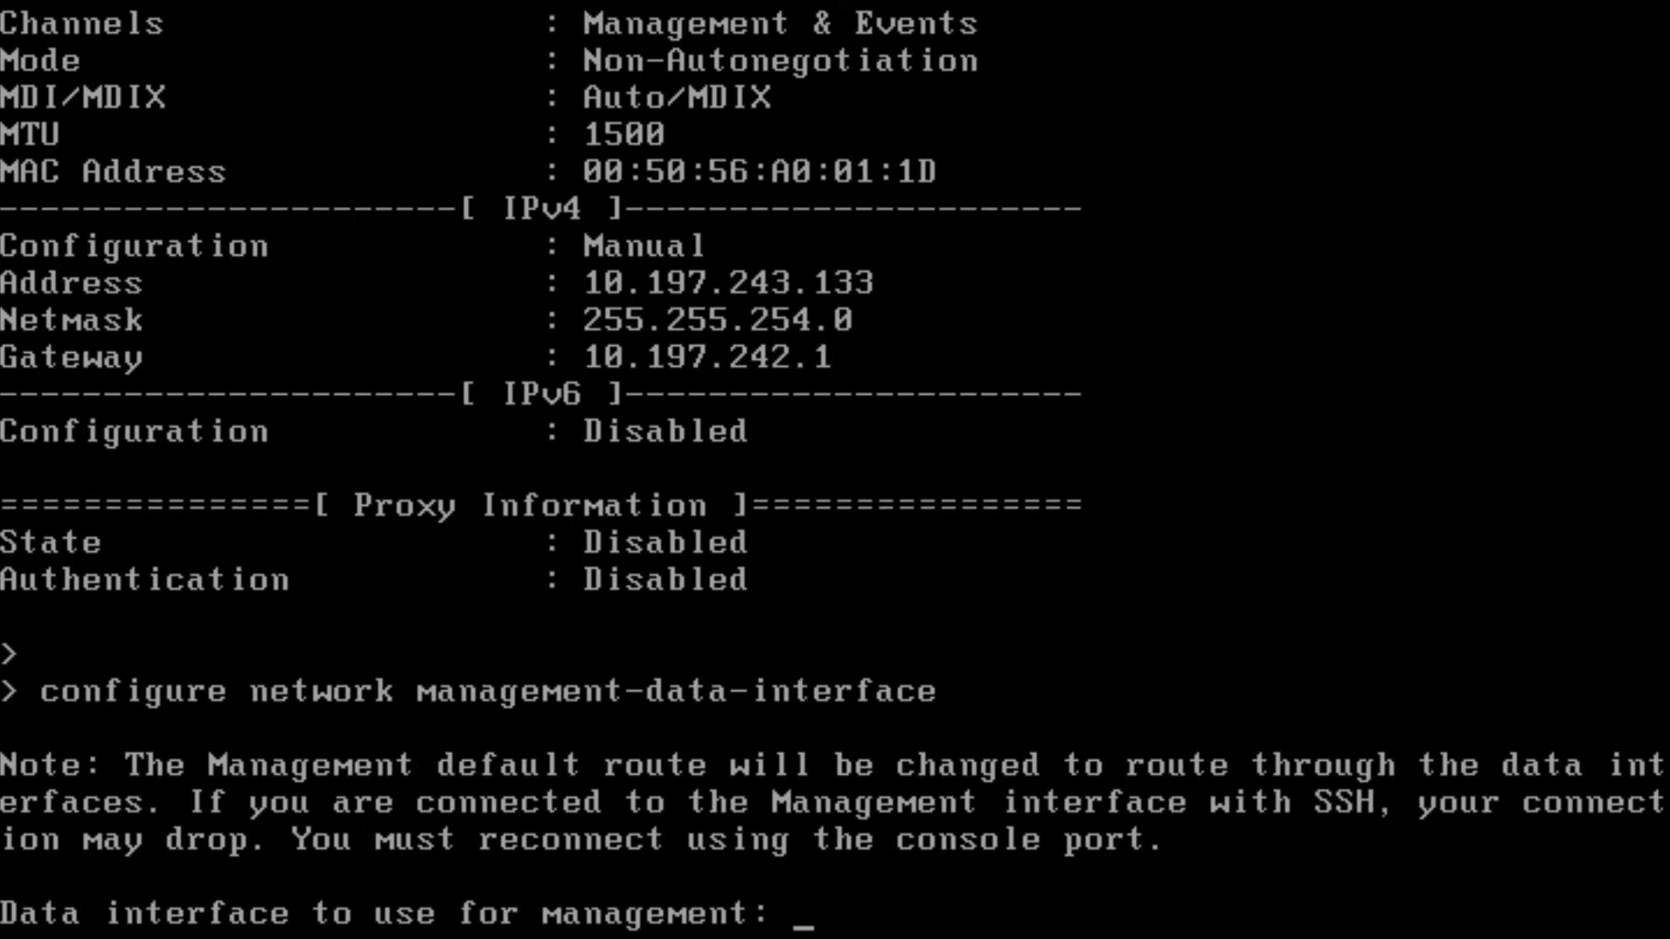
pyautogui.write('Gigabit')
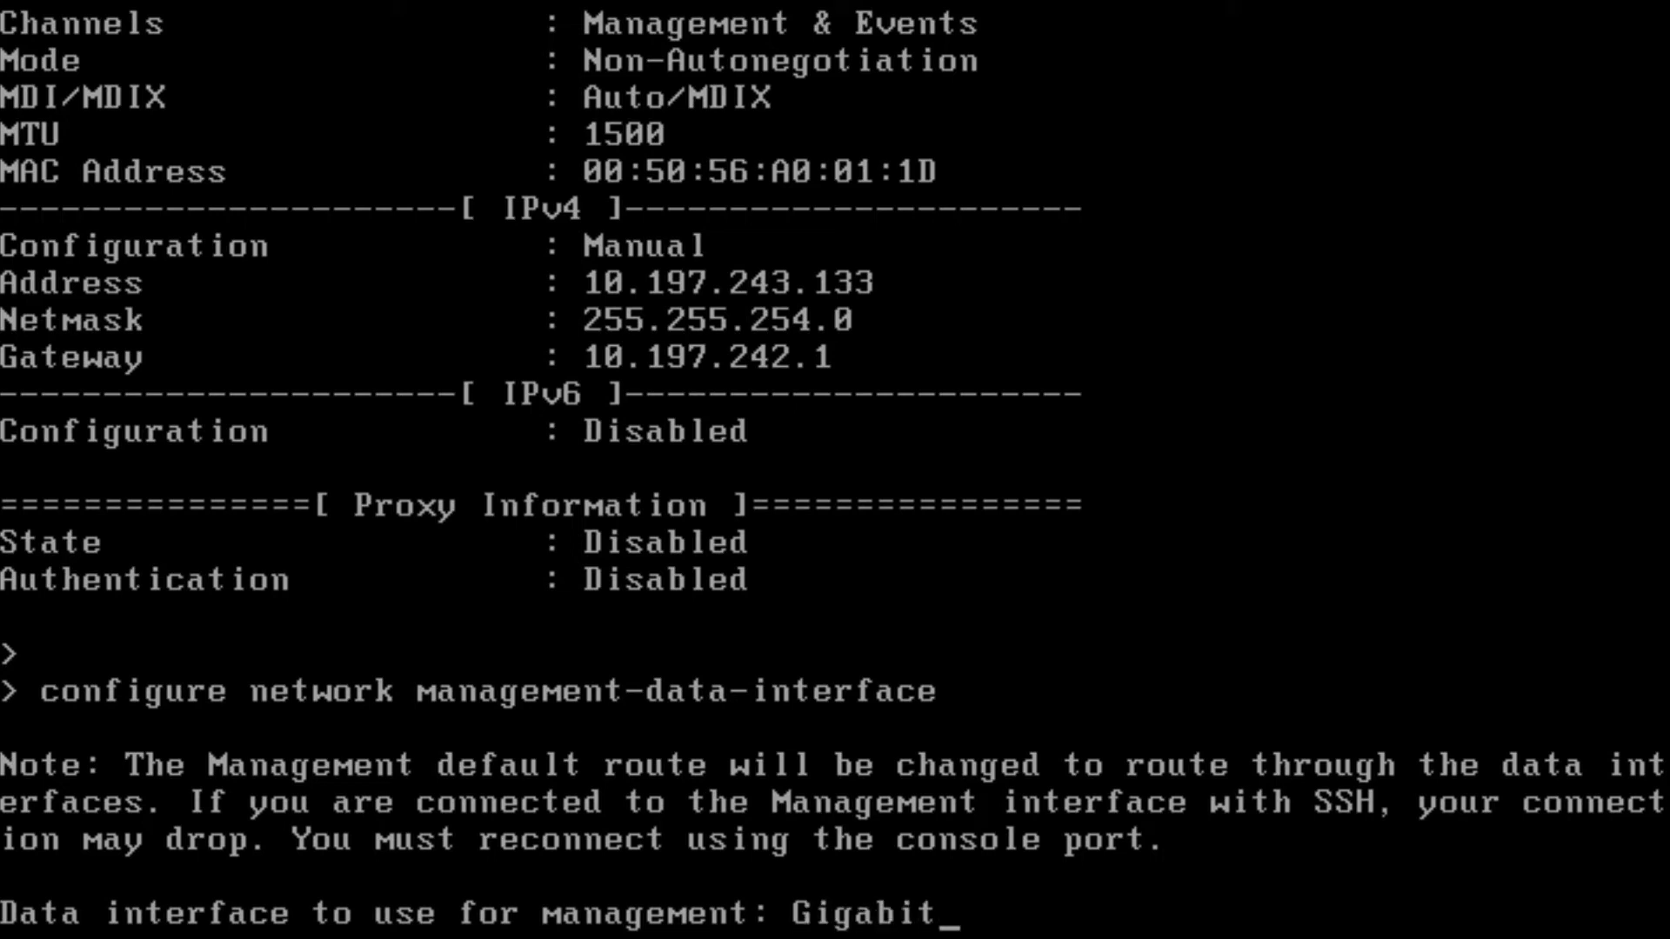
pyautogui.write('Ethernet')
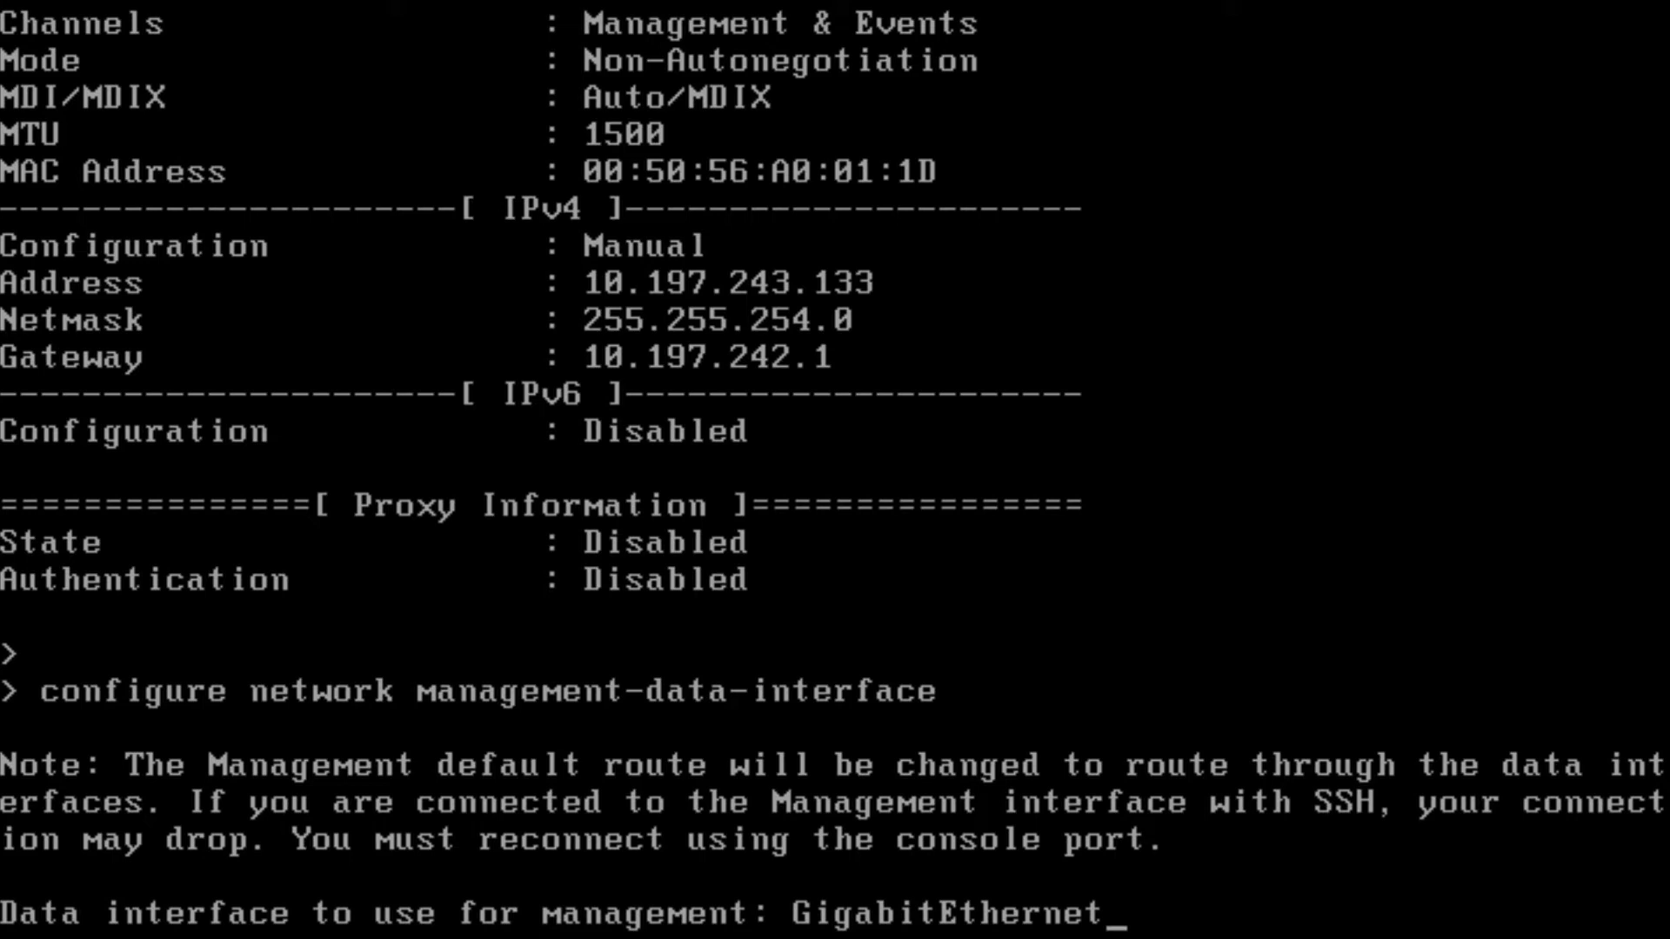
pyautogui.write('0/0')
pyautogui.press('Return')
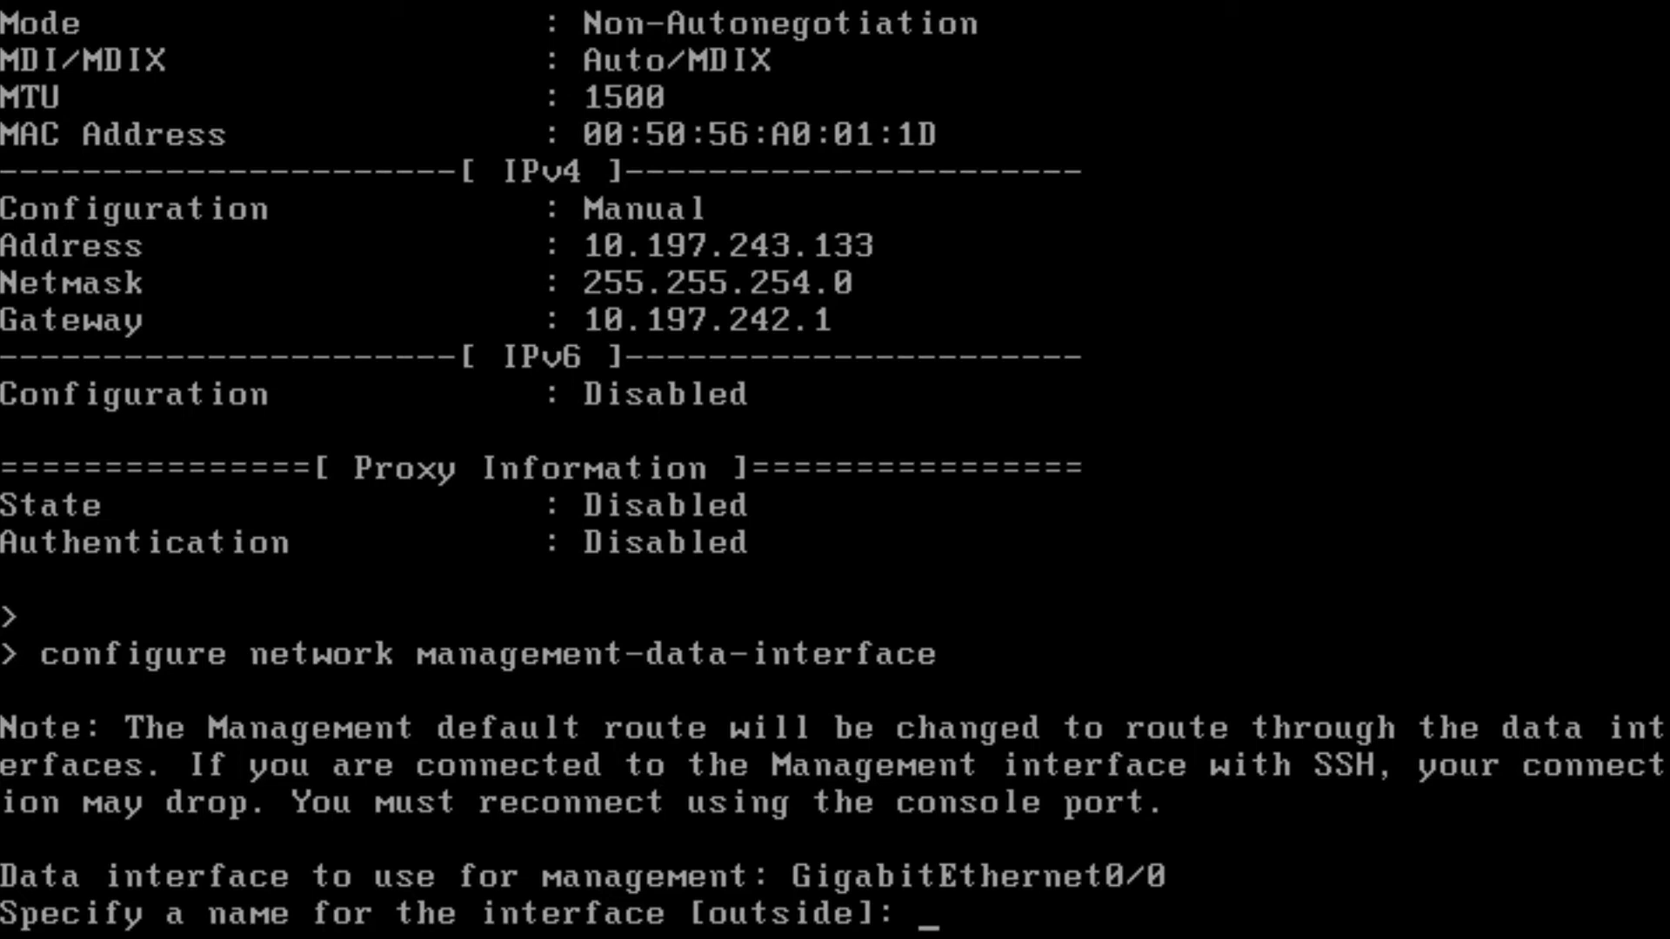
pyautogui.press('Return')
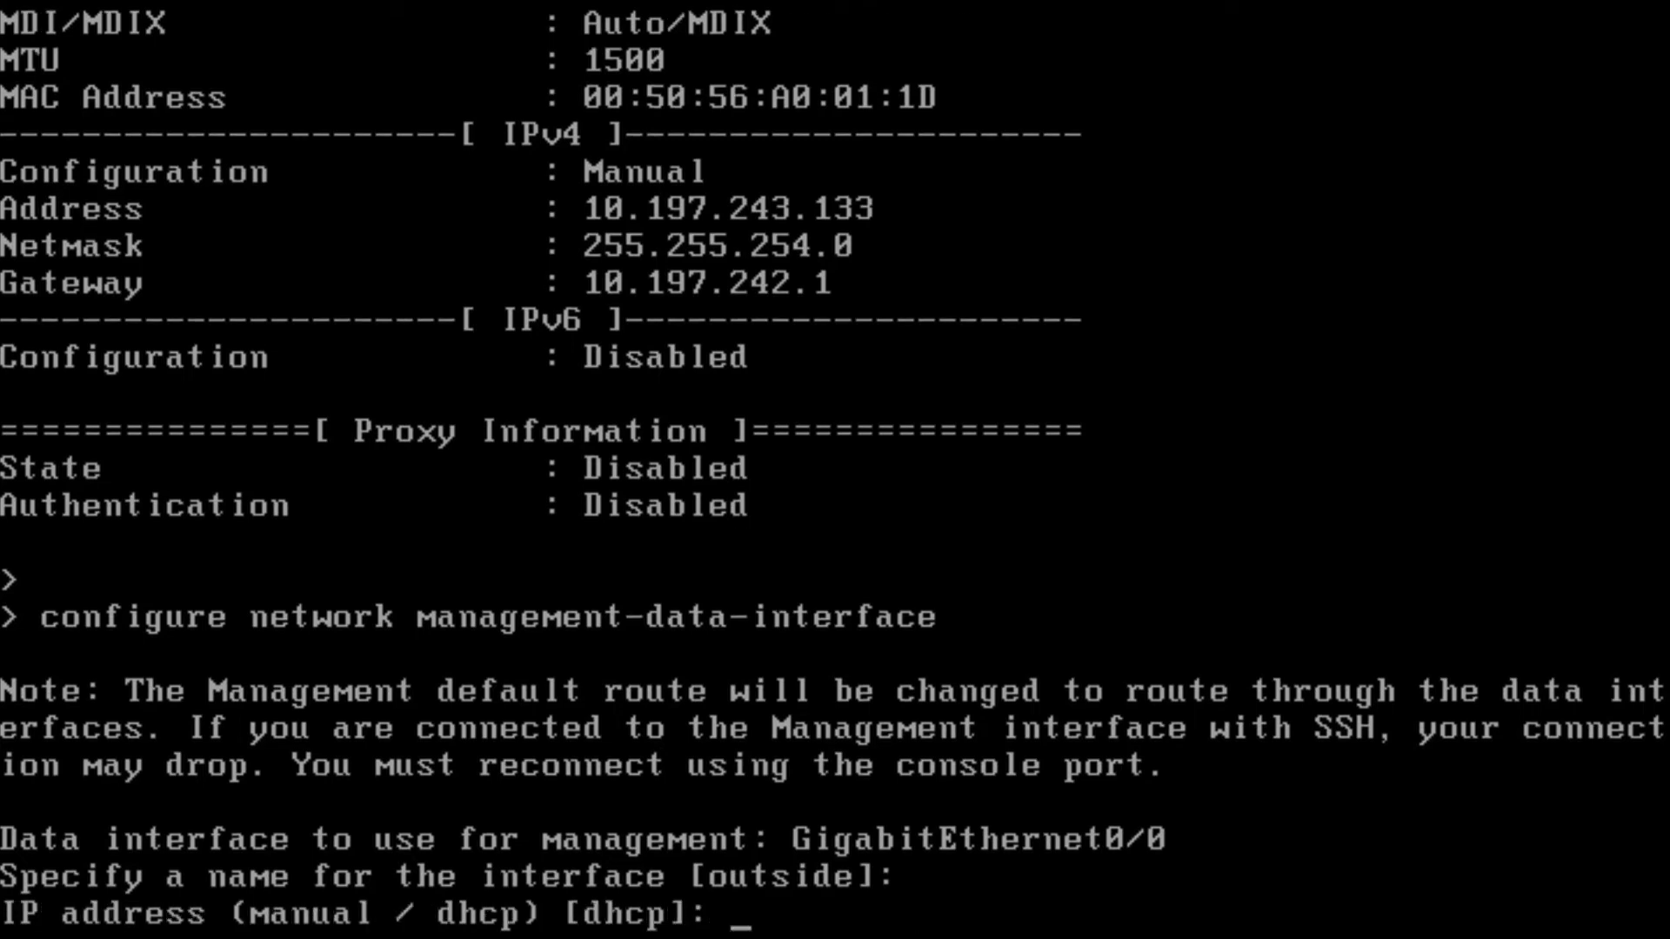
pyautogui.write('manual')
pyautogui.press('Return')
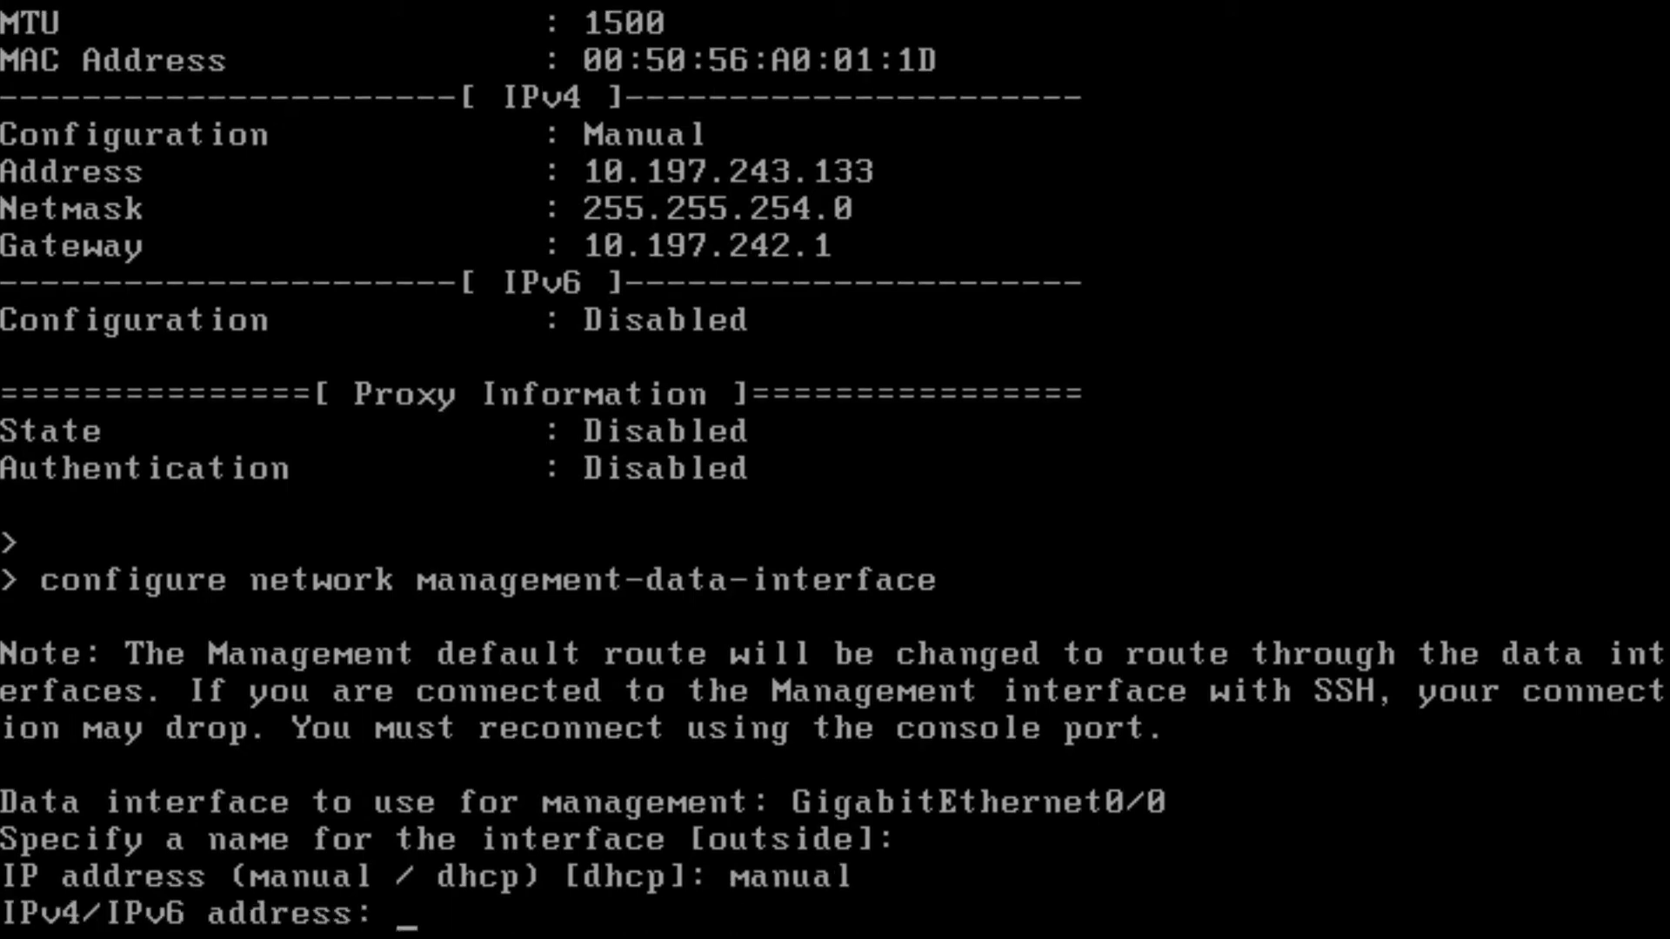
# Enter address 10.197.243.134, netmask 255.255.254.0, gateway 10.197.242.1, keep default DNS, and skip DDNS.
pyautogui.write('10.197.2')
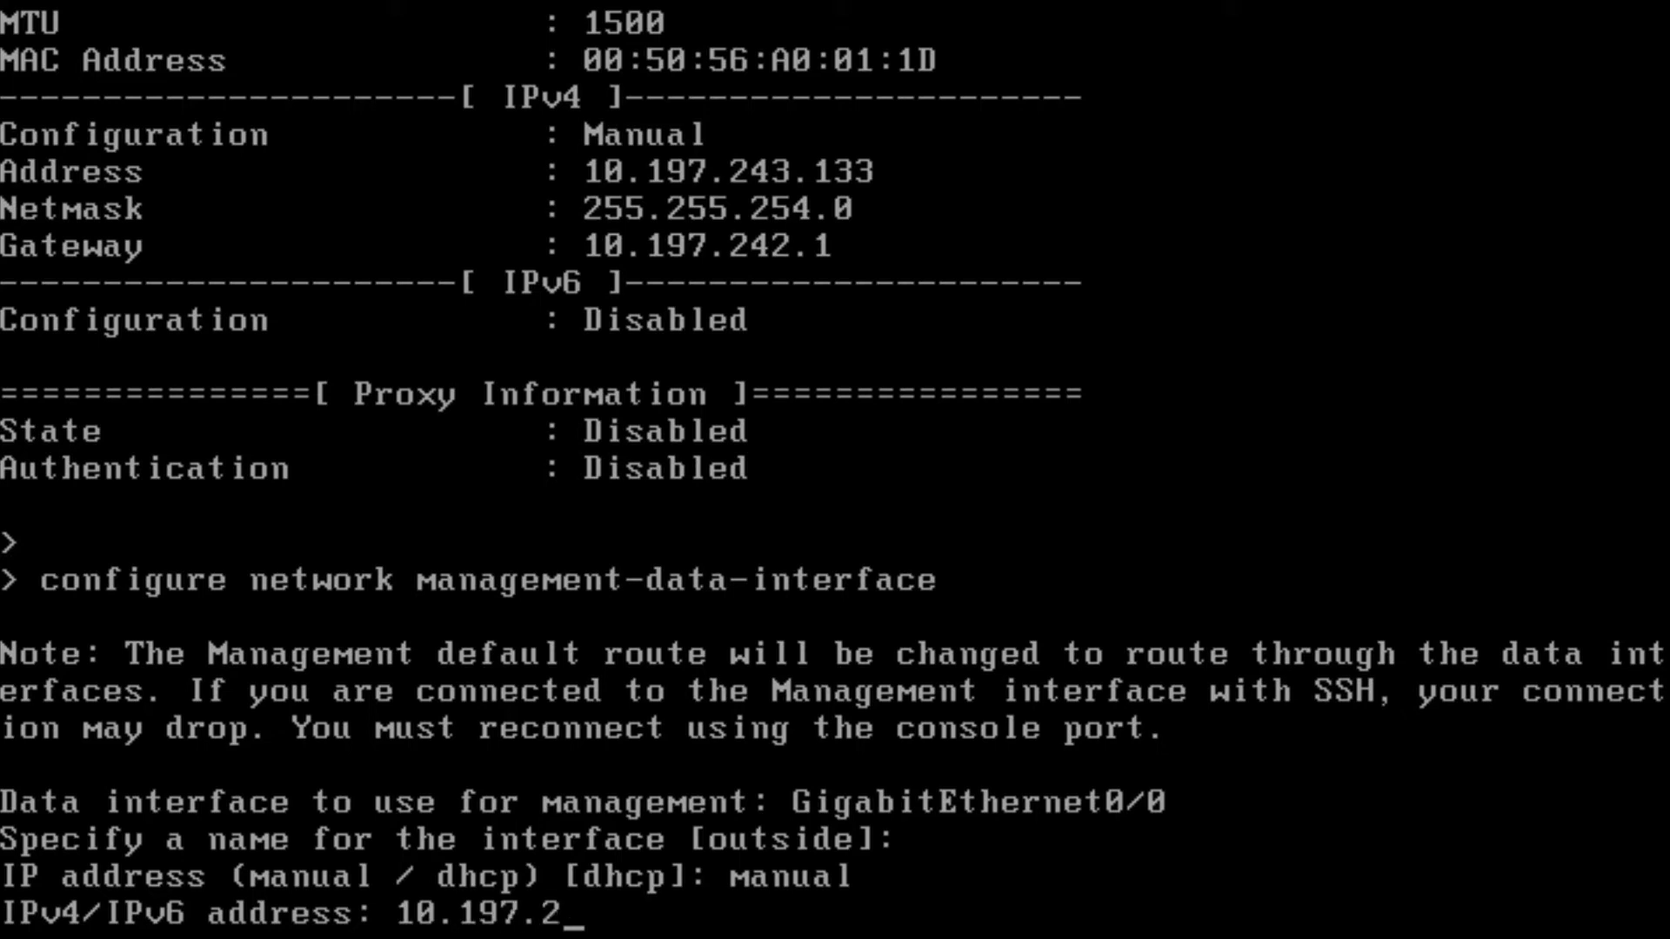
pyautogui.write('43.134')
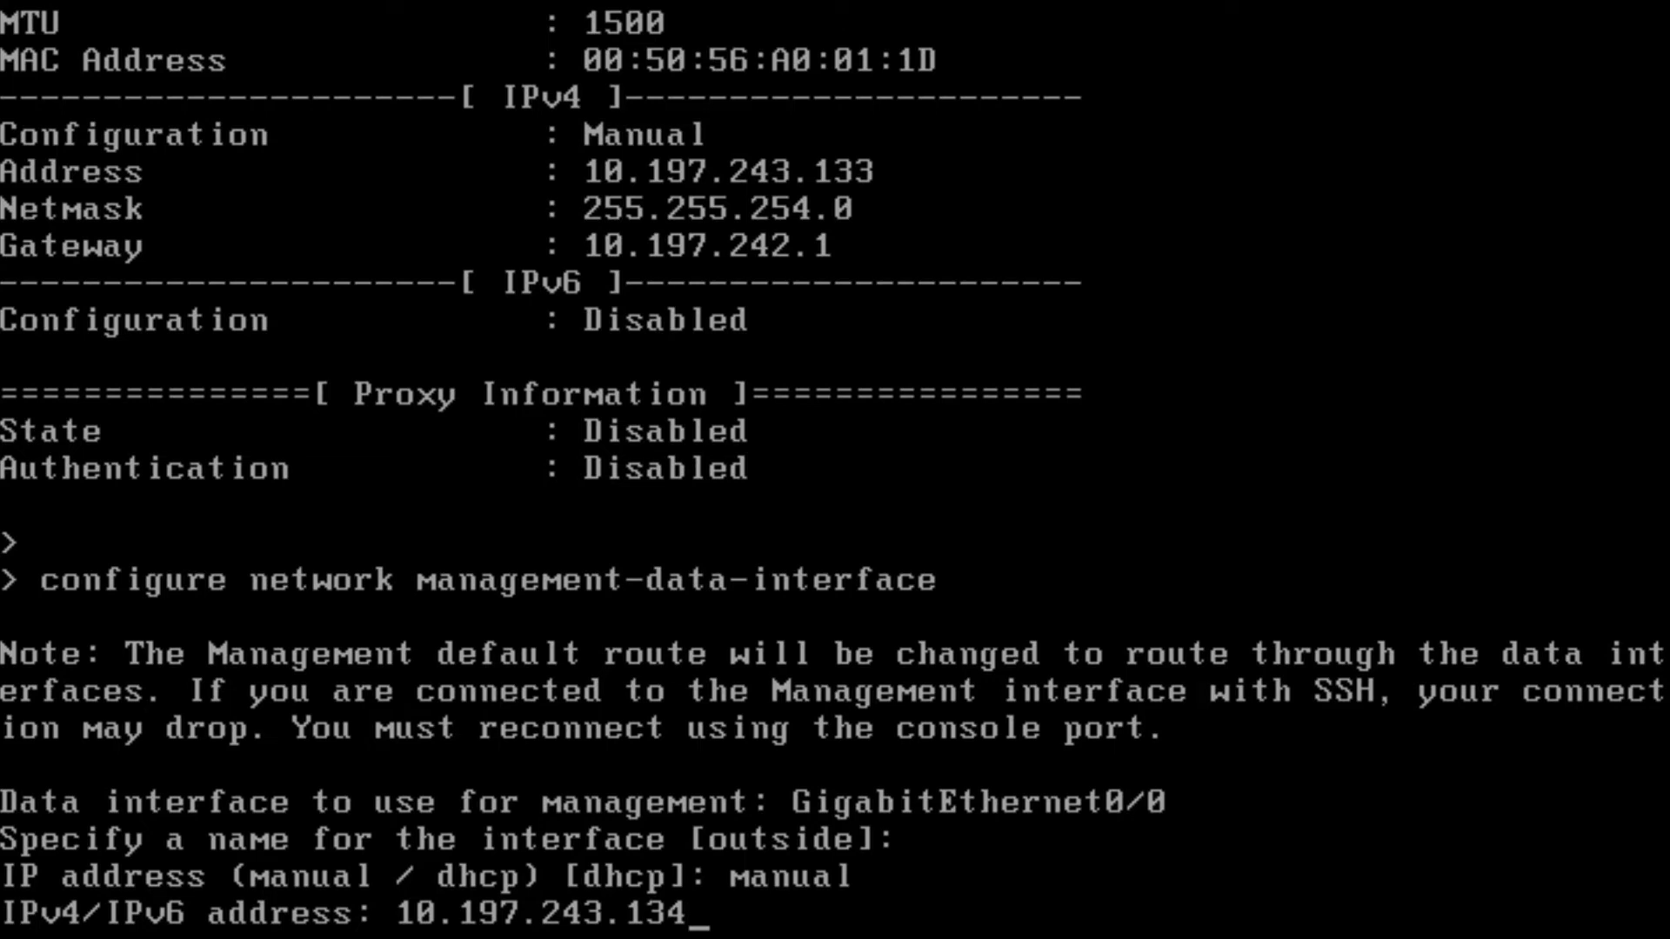
pyautogui.press('Return')
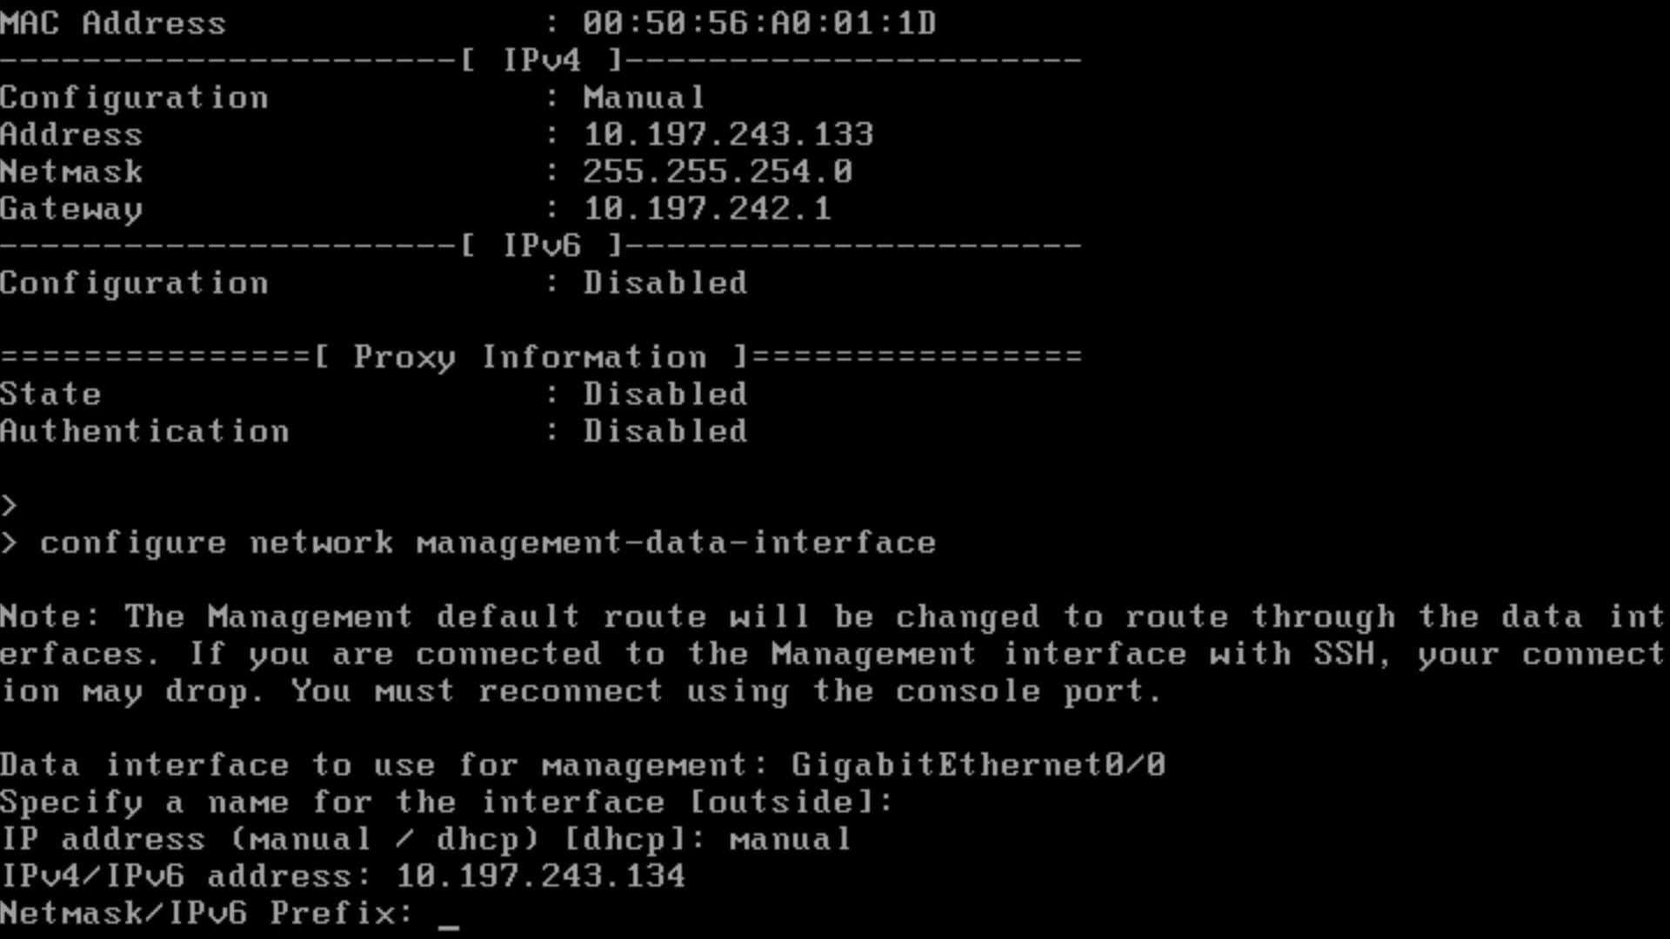
pyautogui.write('25..')
pyautogui.press('BackSpace')
pyautogui.press('BackSpace')
pyautogui.write('5.25')
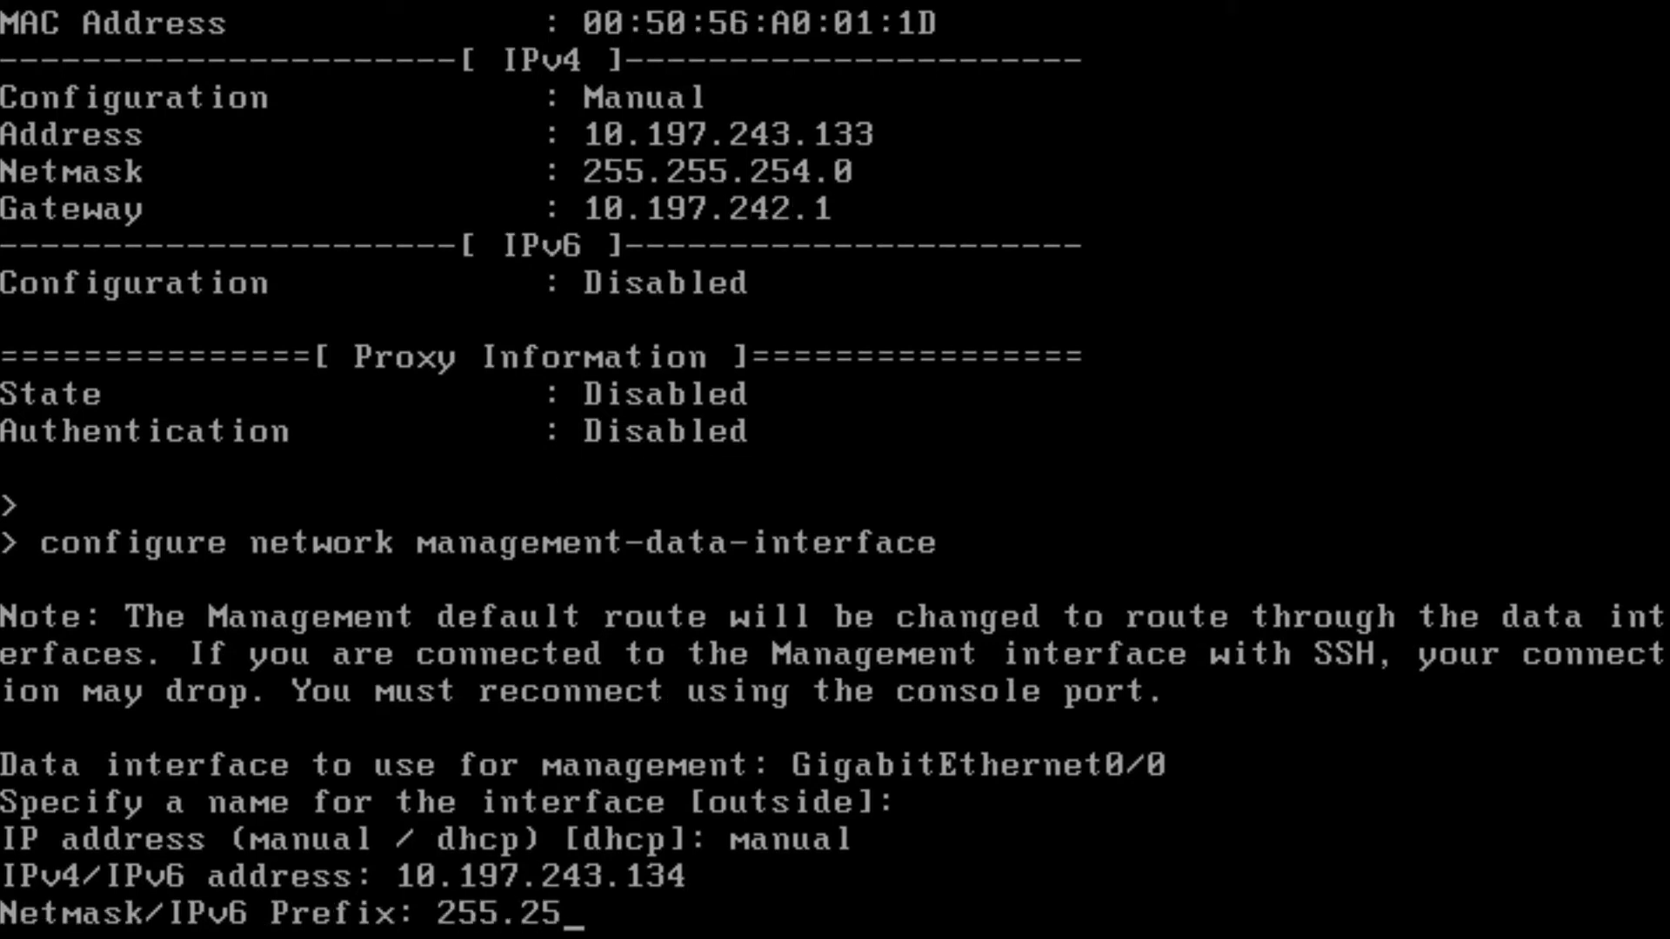
pyautogui.write('5.254.0')
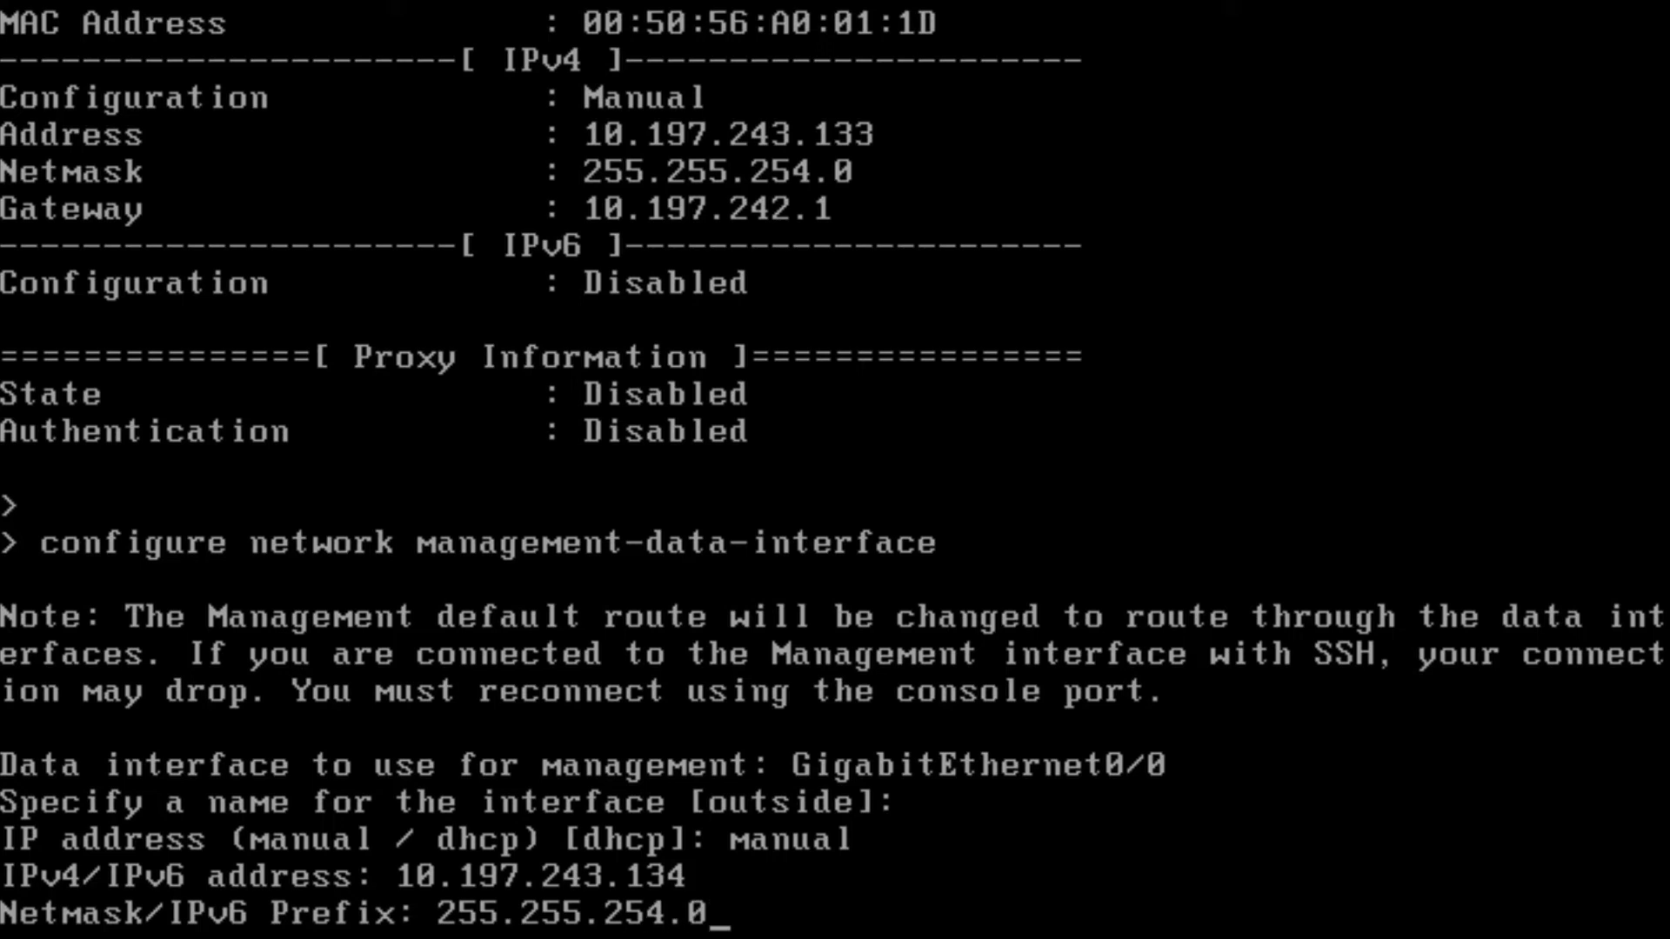
pyautogui.press('Return')
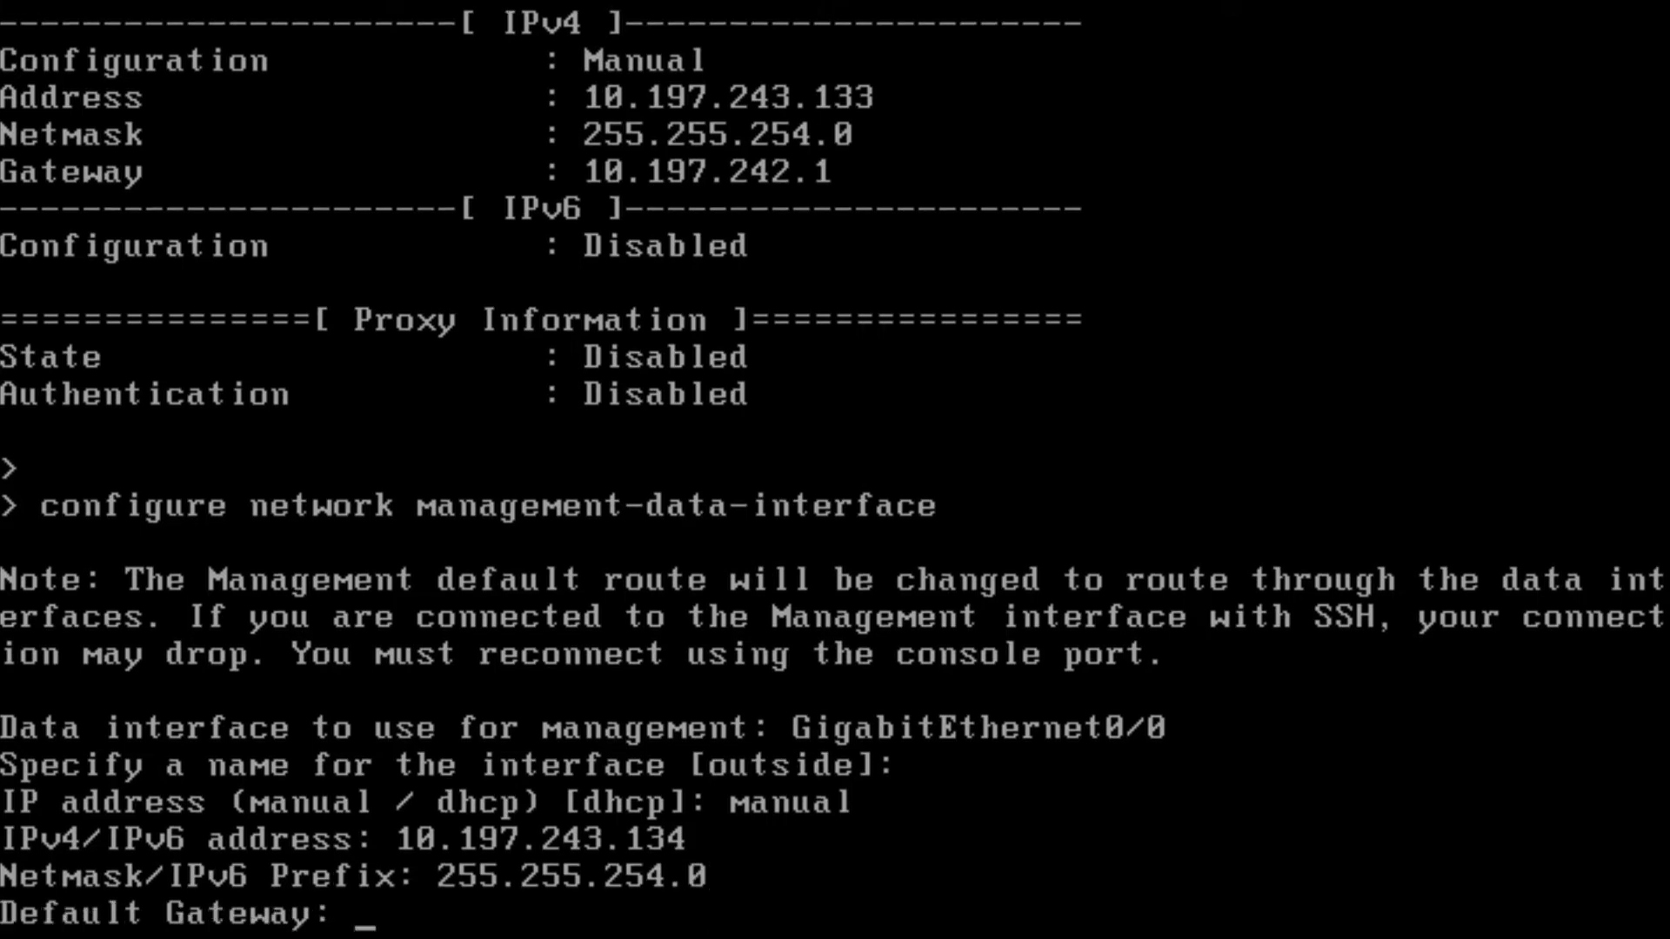
pyautogui.write('10.19')
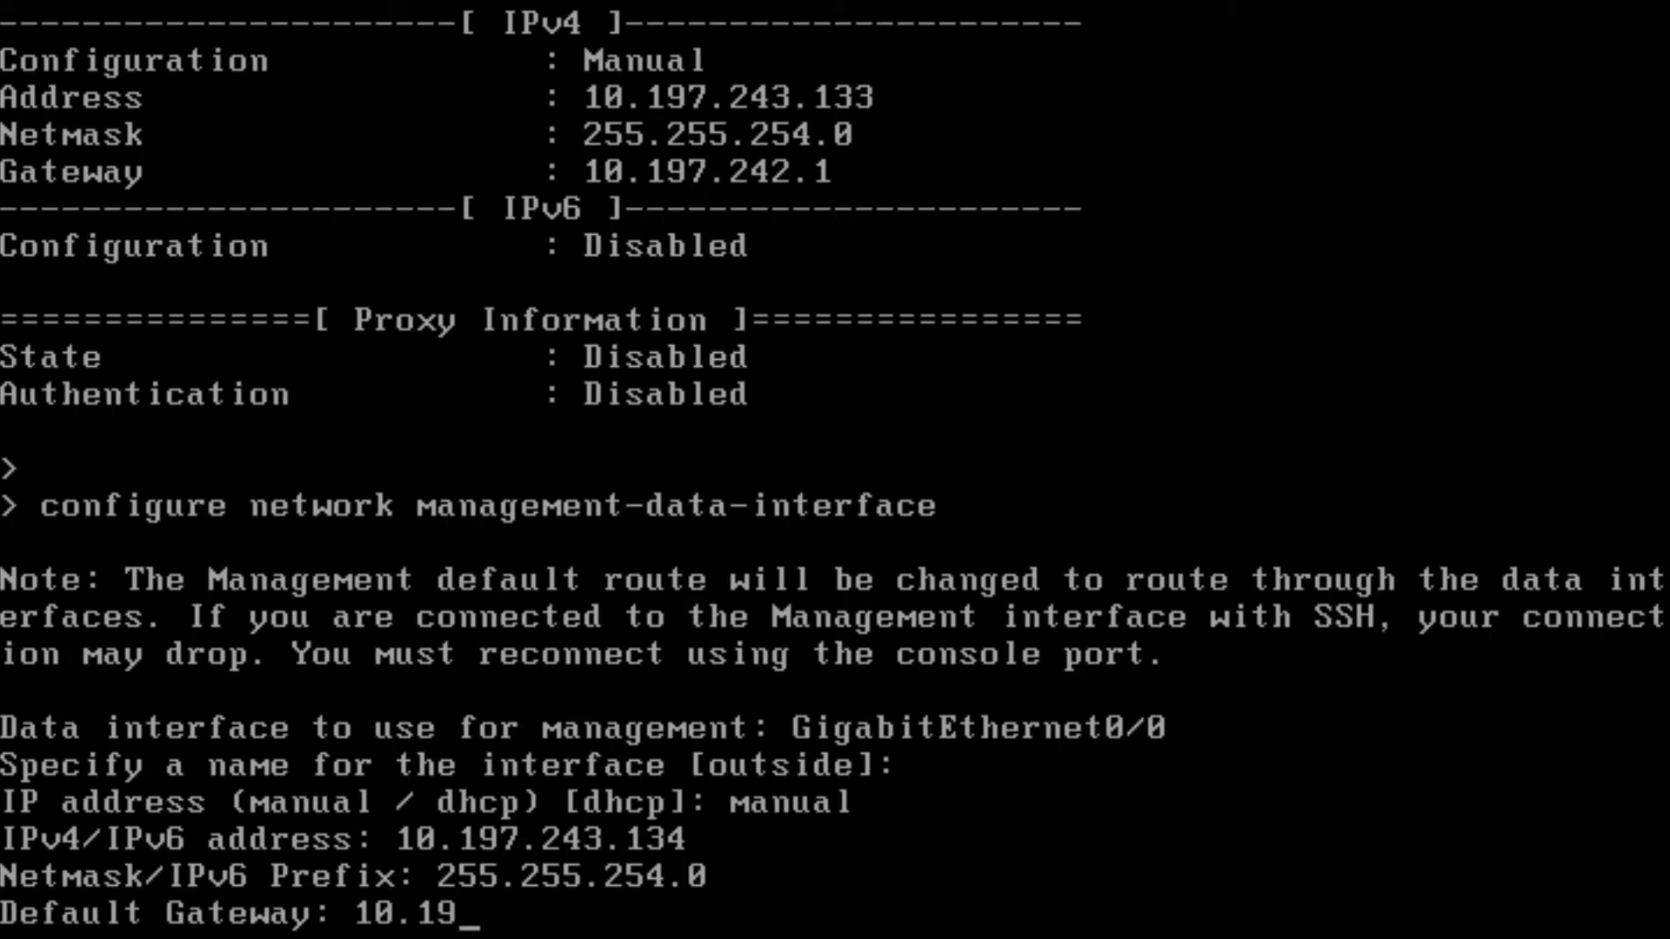
pyautogui.write('7.242.1')
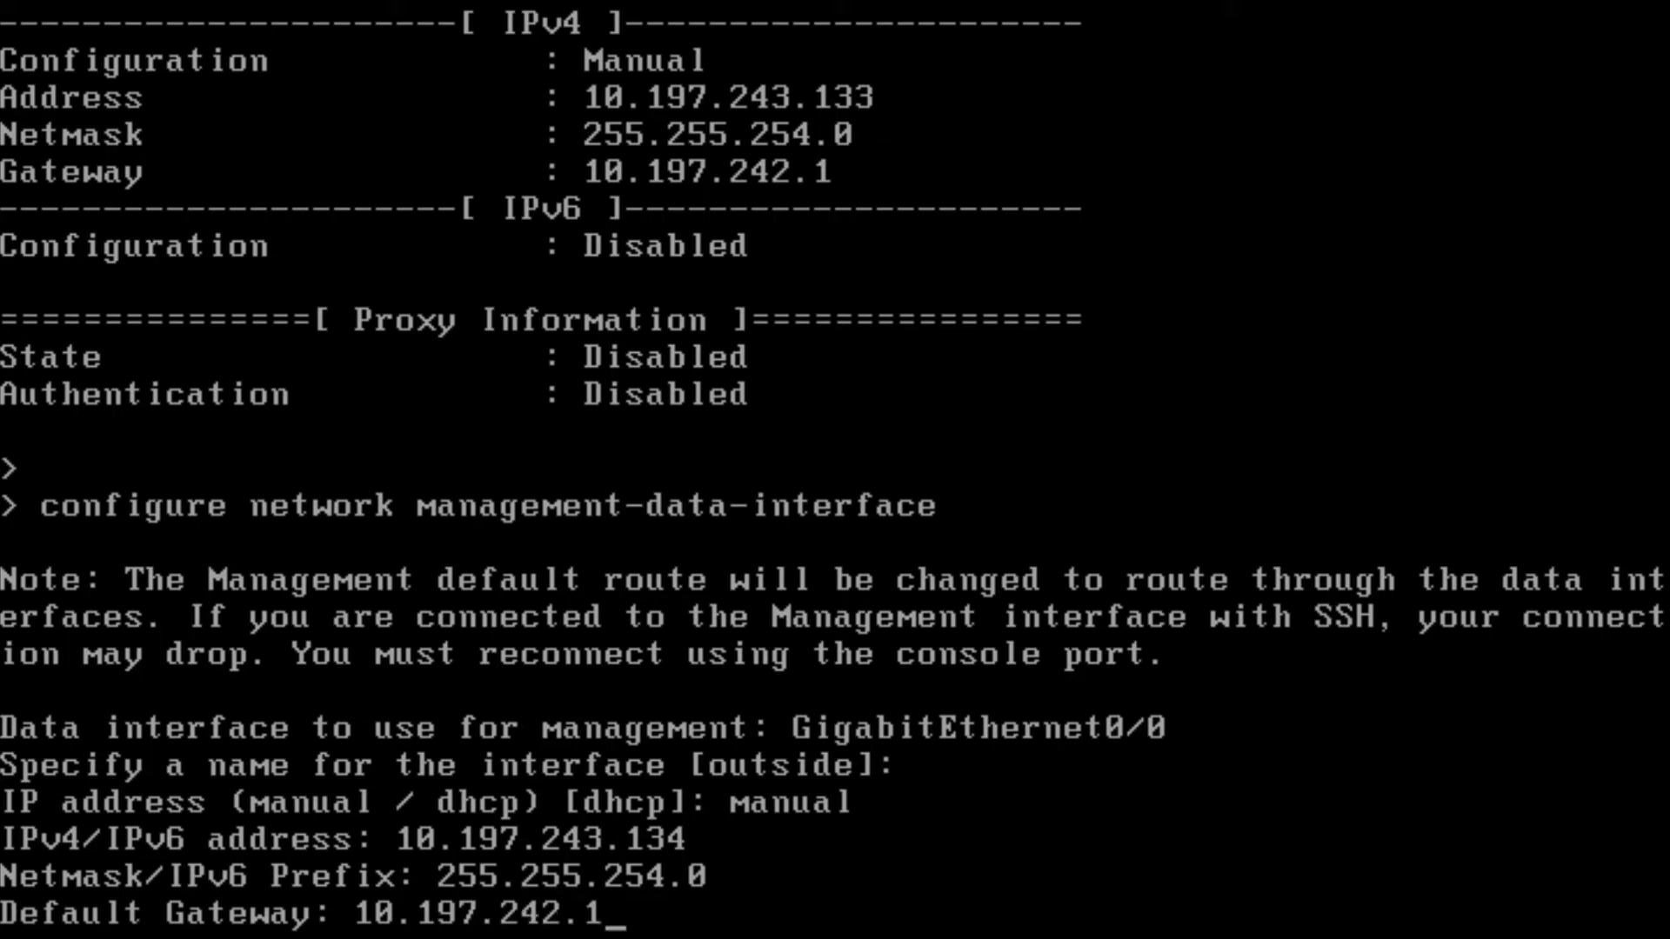
pyautogui.press('Return')
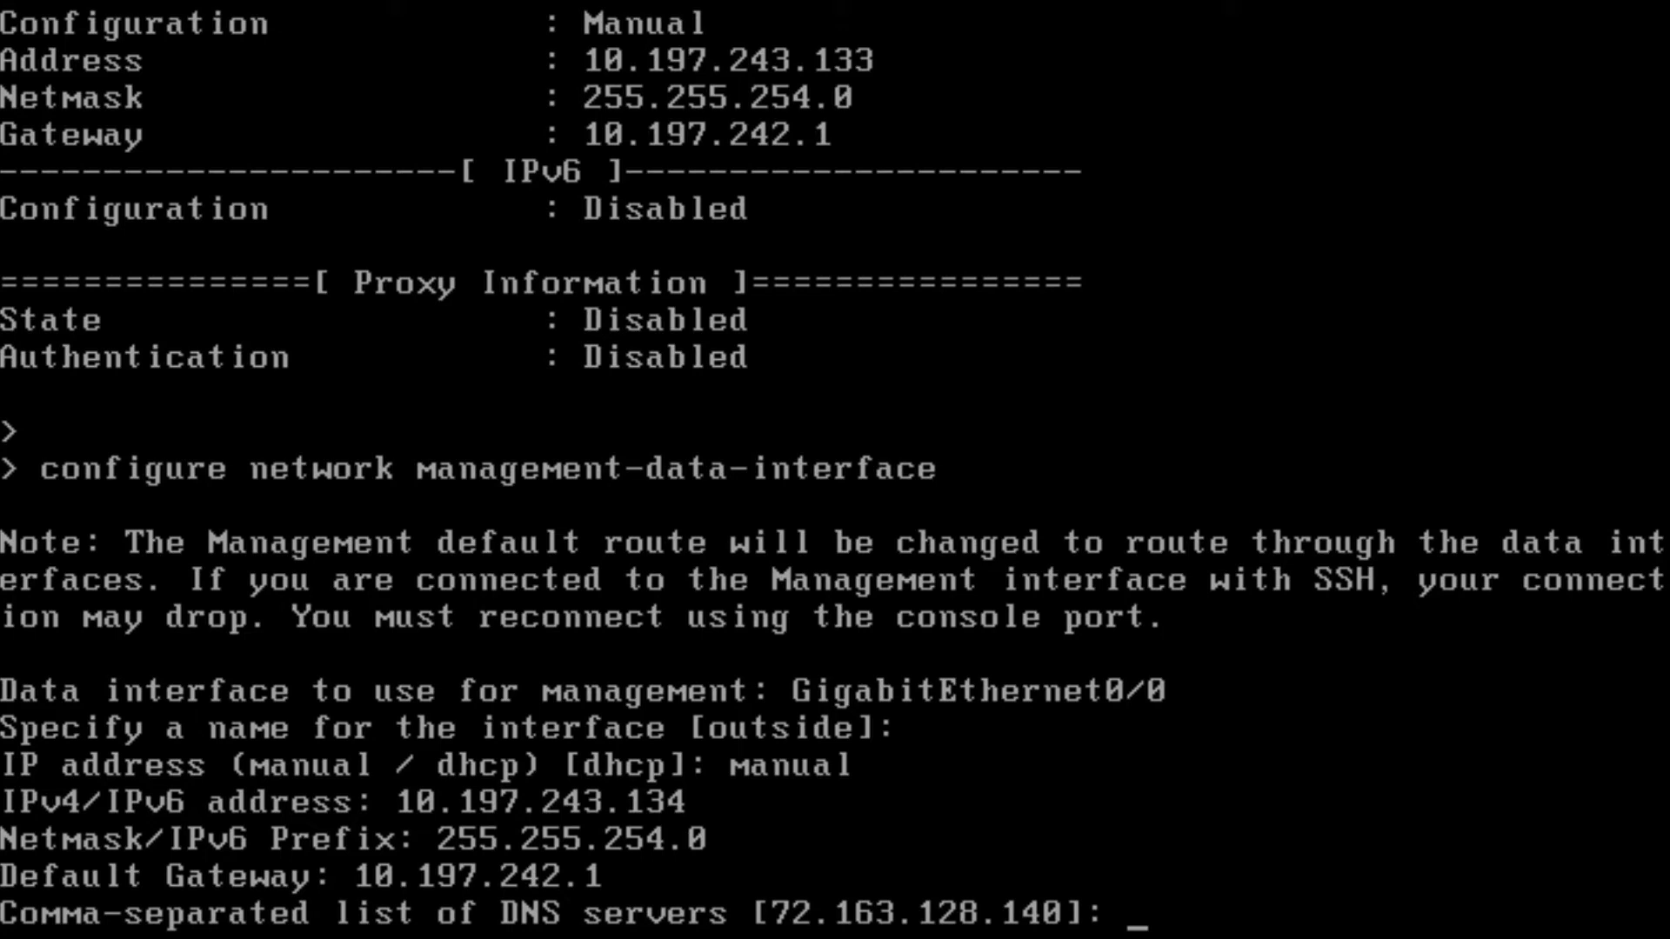
pyautogui.press('Return')
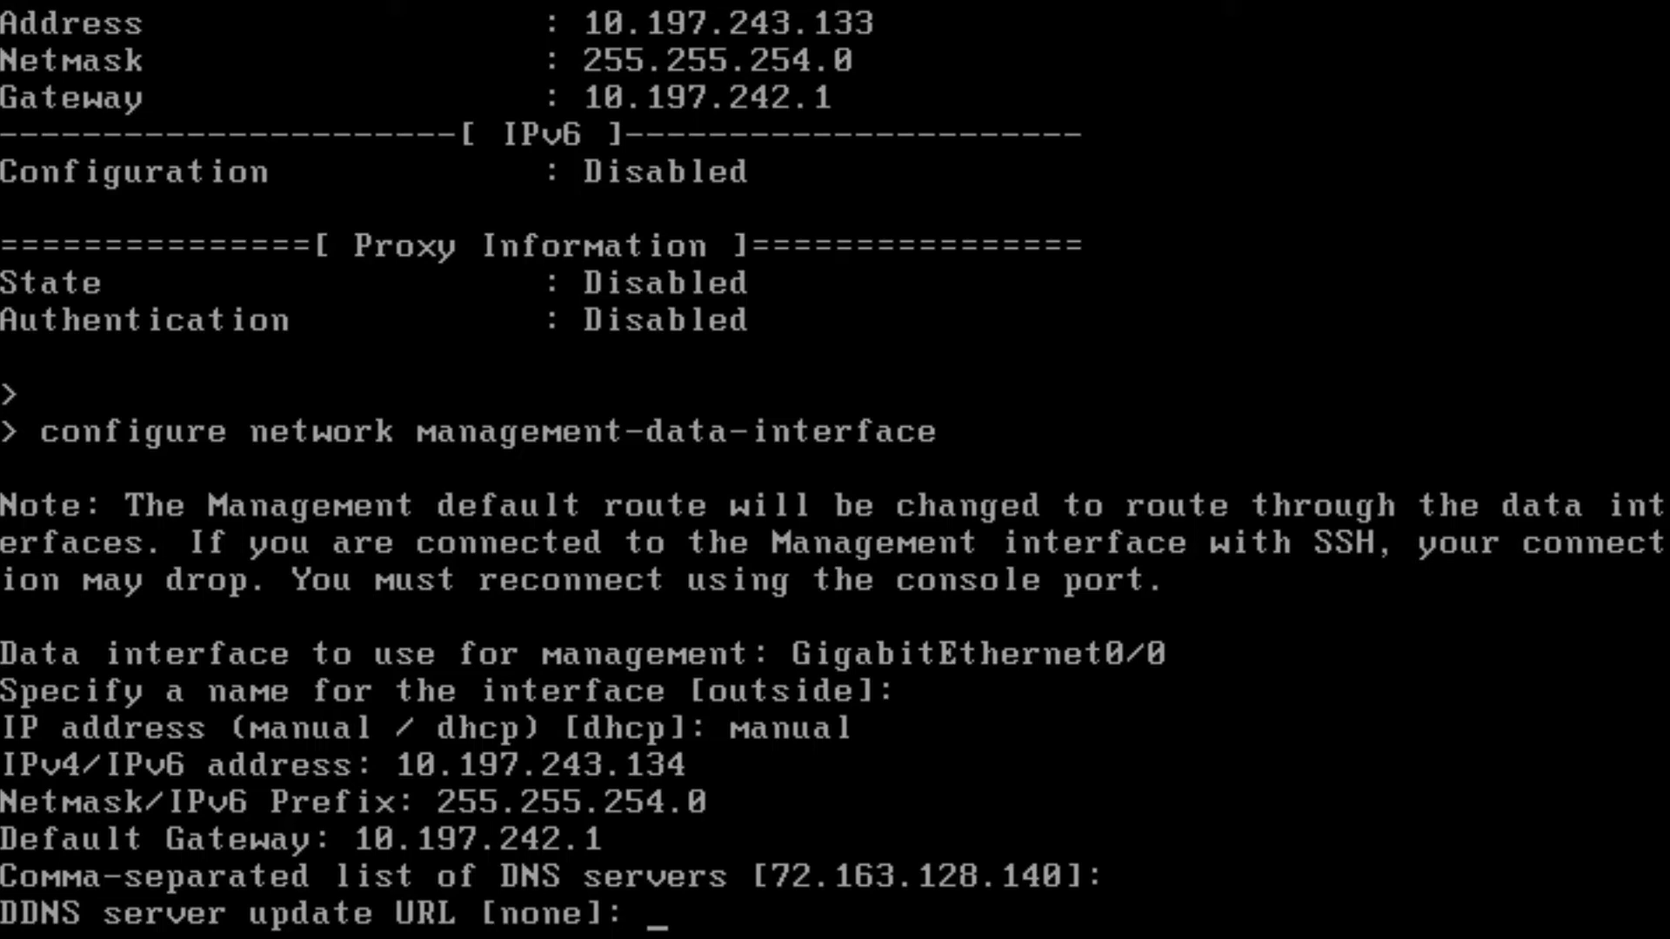
pyautogui.press('Return')
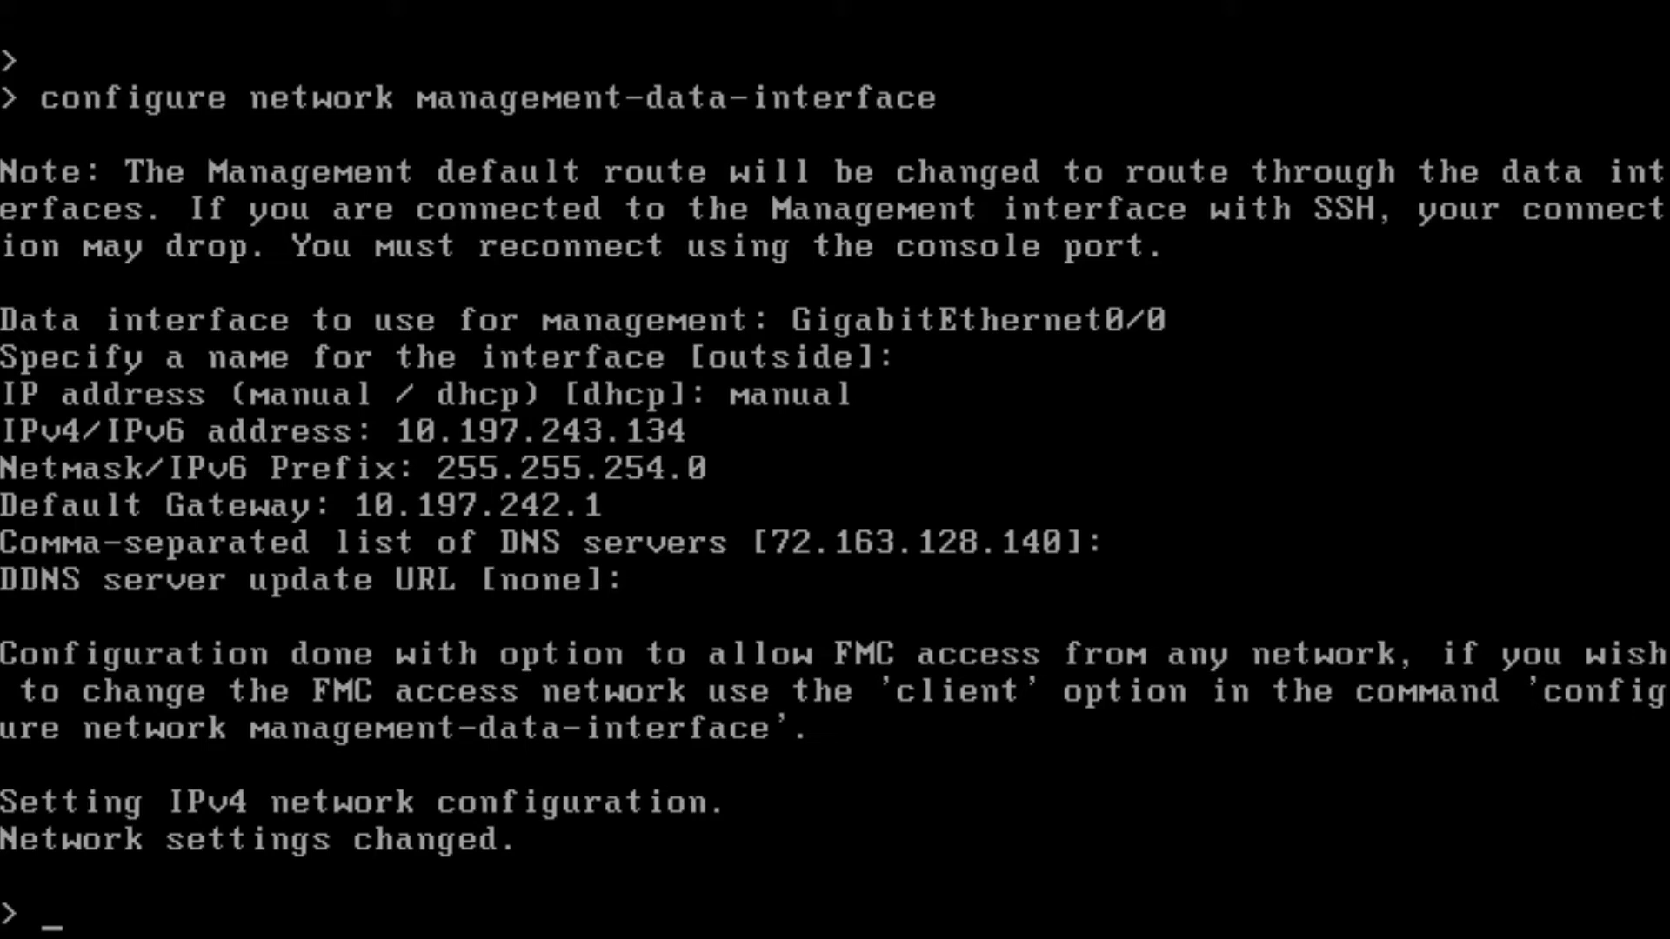
# Display the updated network settings with show network, paging through all output.
pyautogui.write('show nt')
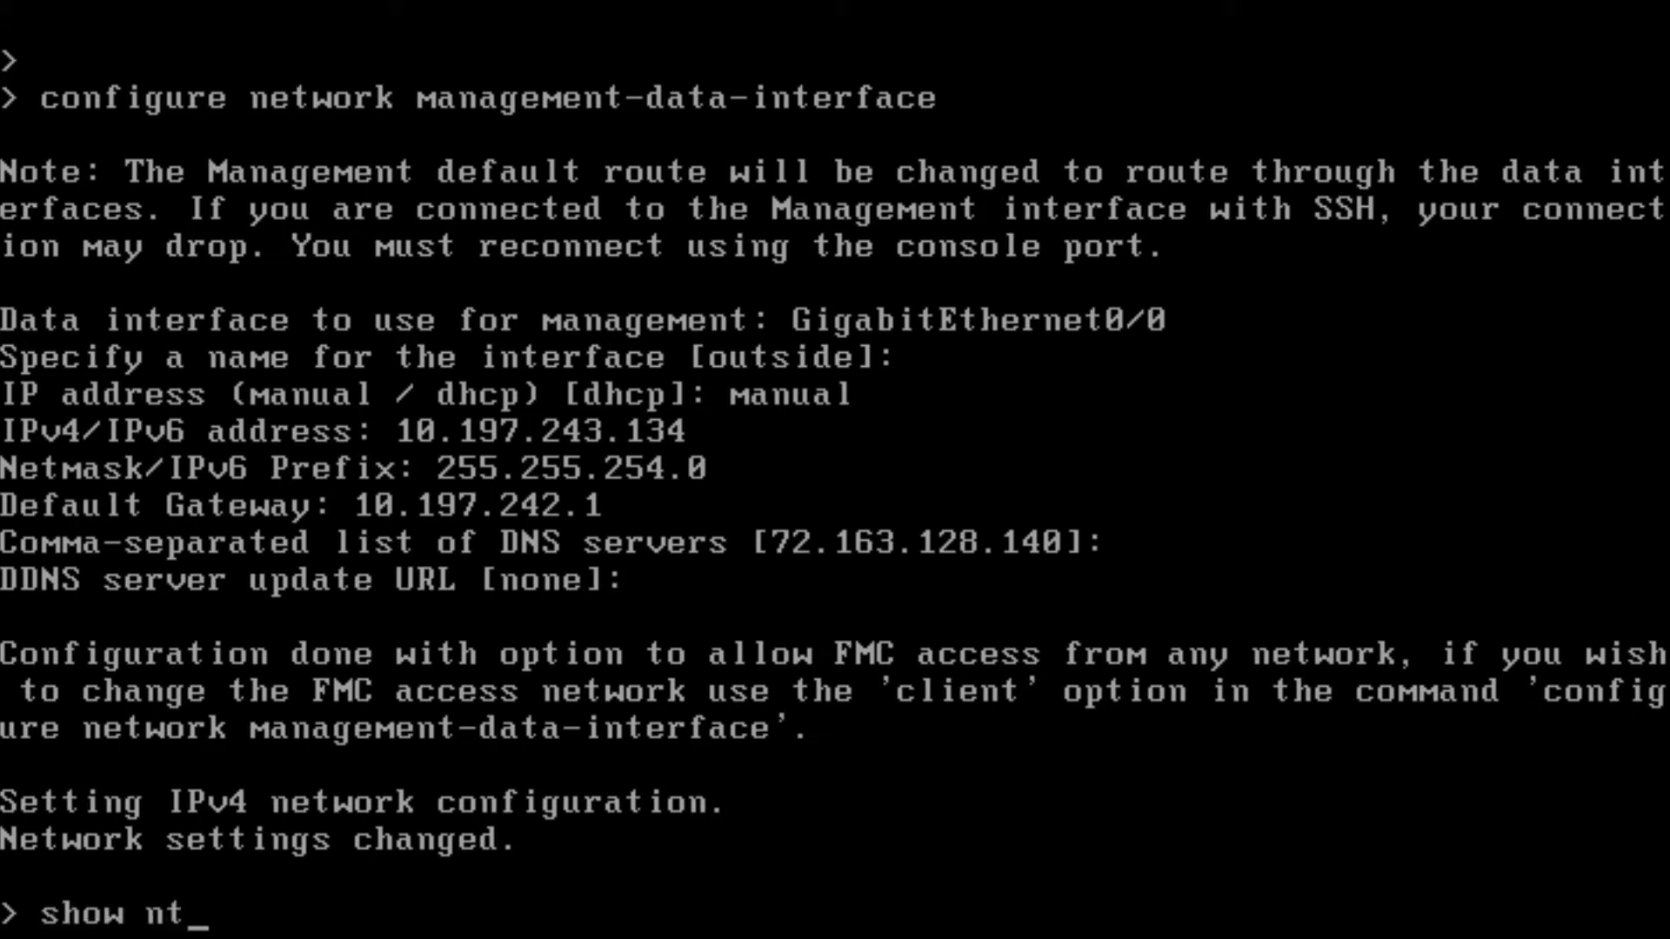
pyautogui.press('BackSpace')
pyautogui.write('etwork')
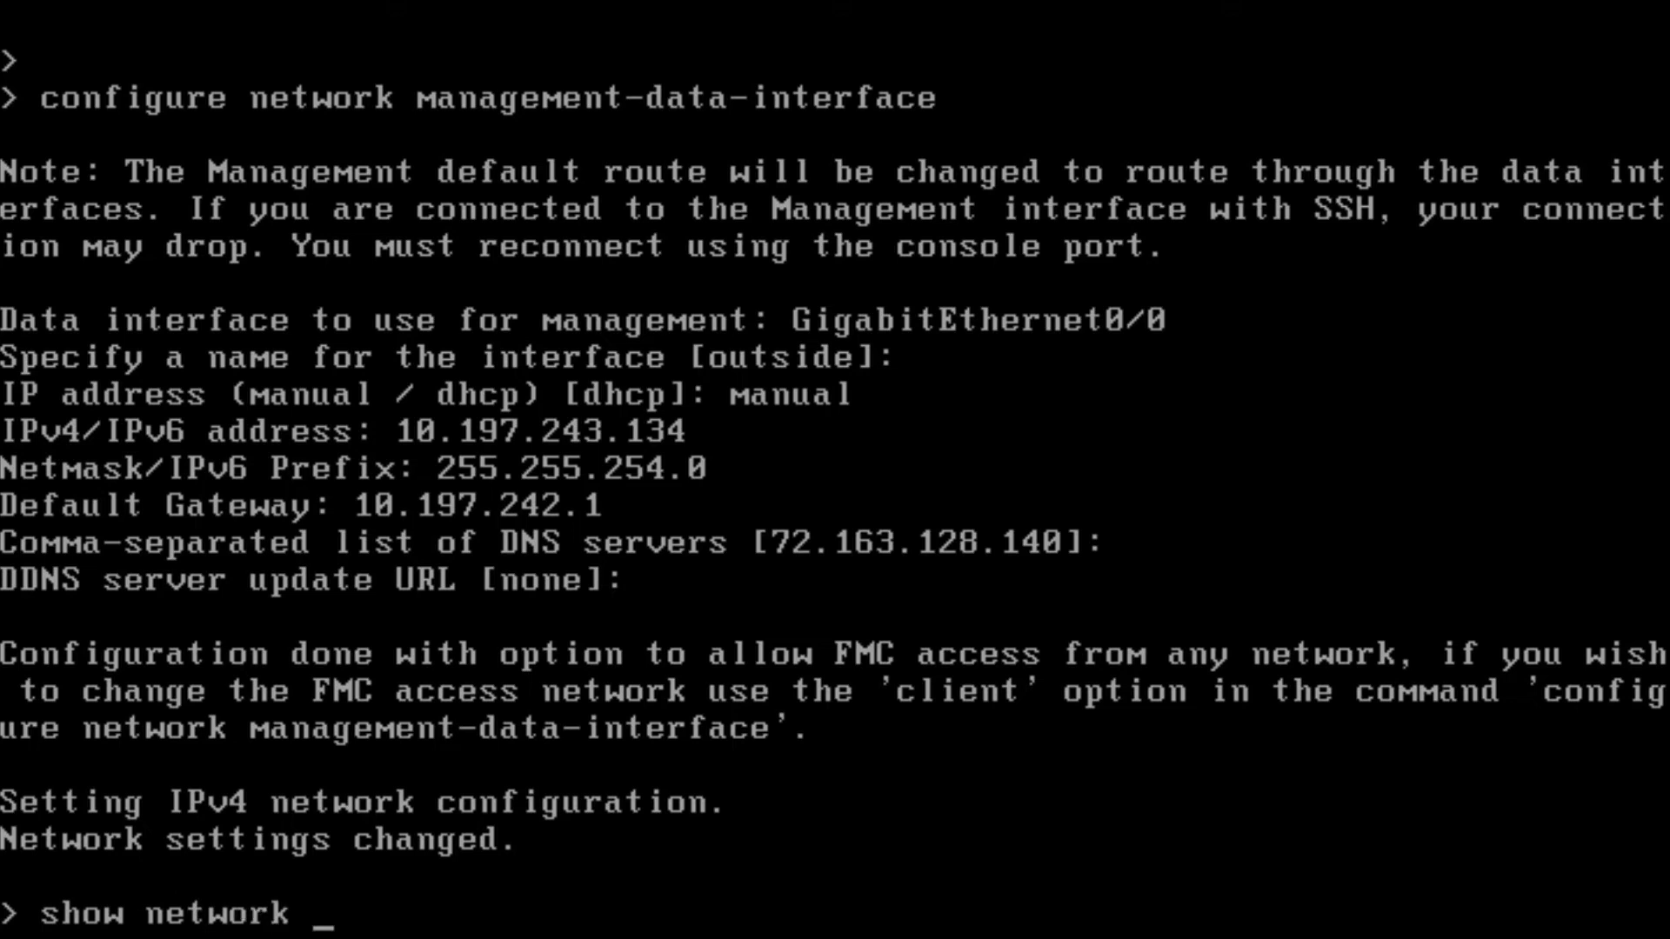
pyautogui.press('Return')
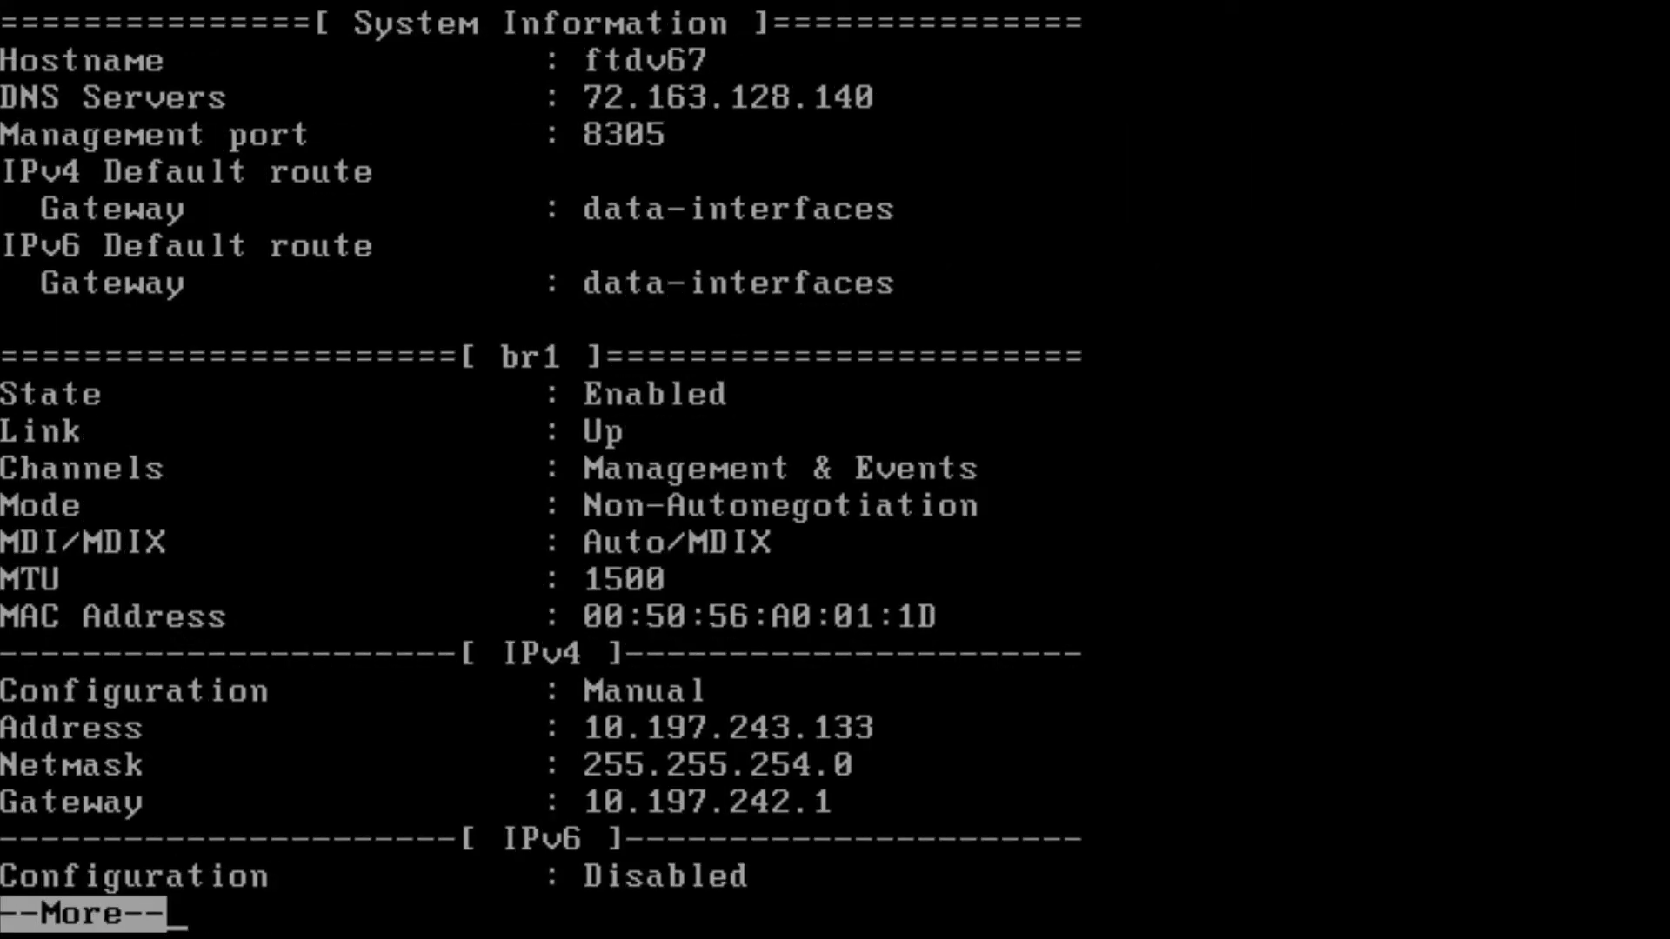
pyautogui.press('space')
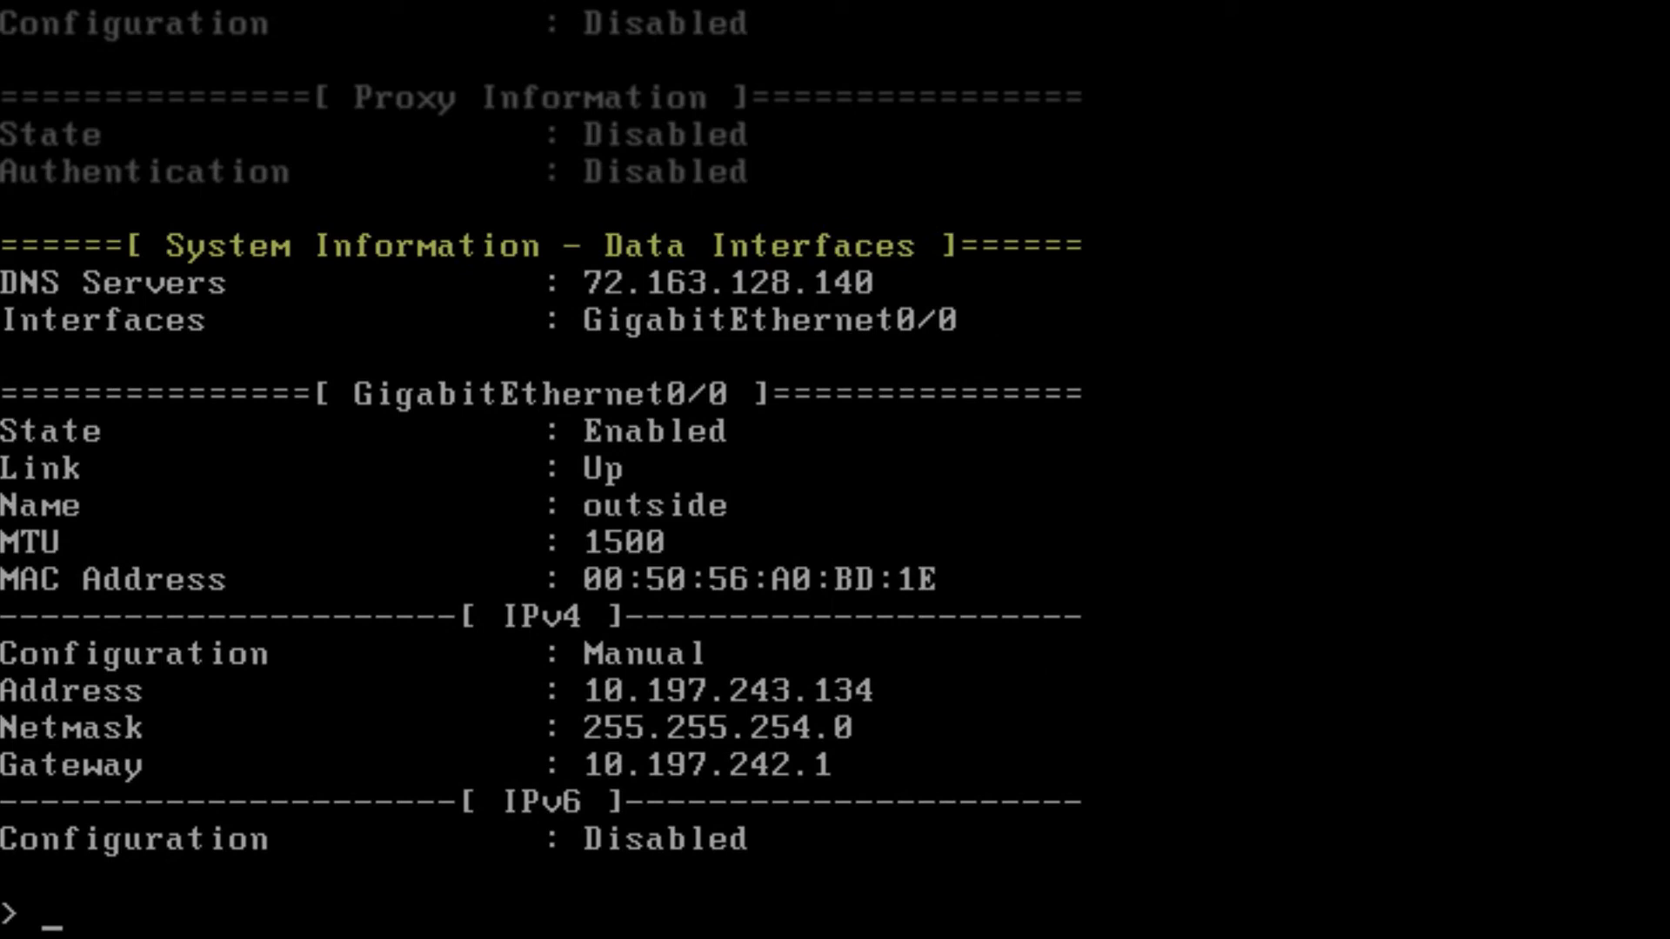
pyautogui.press('Return')
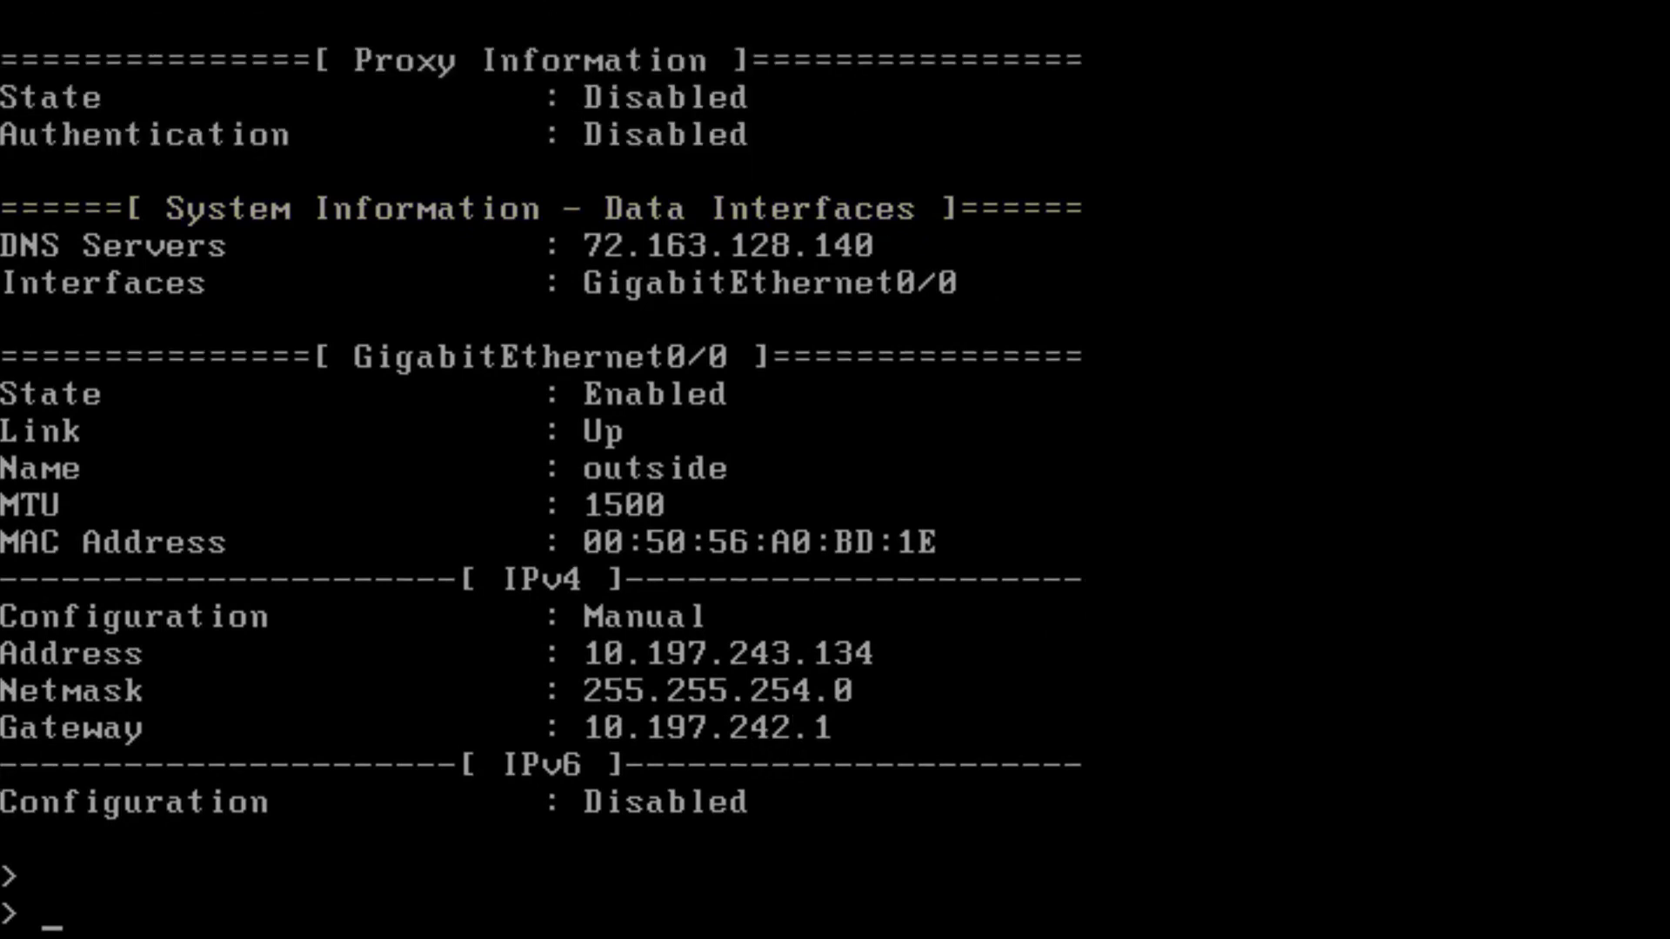
# Check interface IPs, the routing table's default route via 10.197.242.1, and the NAT policies.
pyautogui.write('show ip')
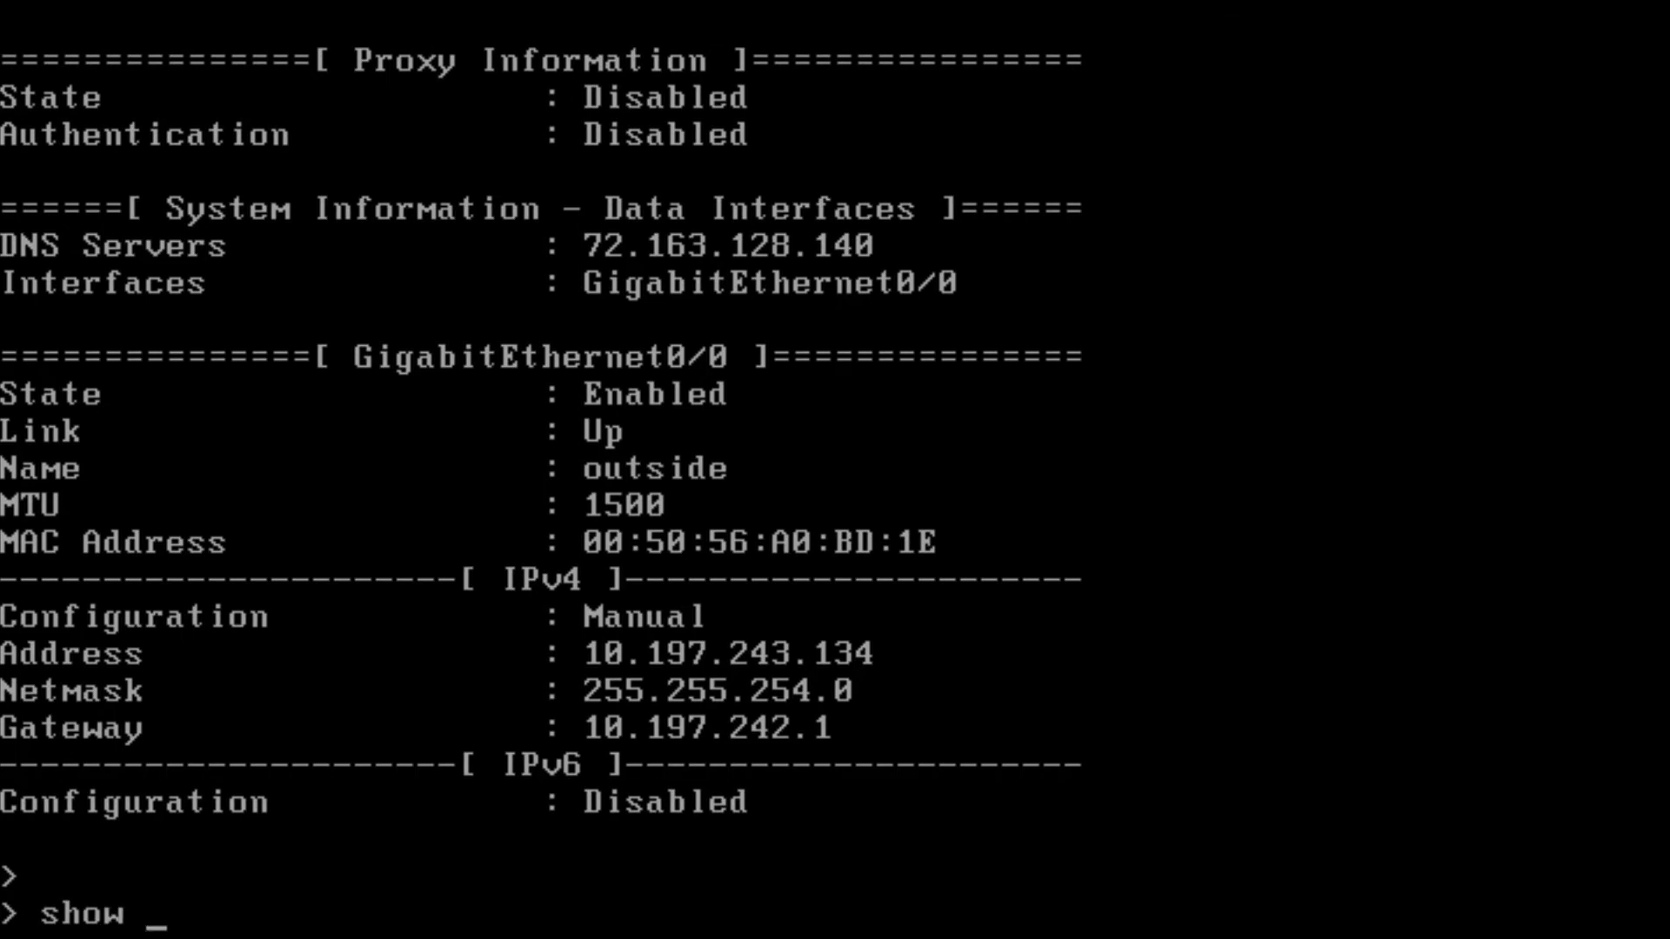
pyautogui.press('Return')
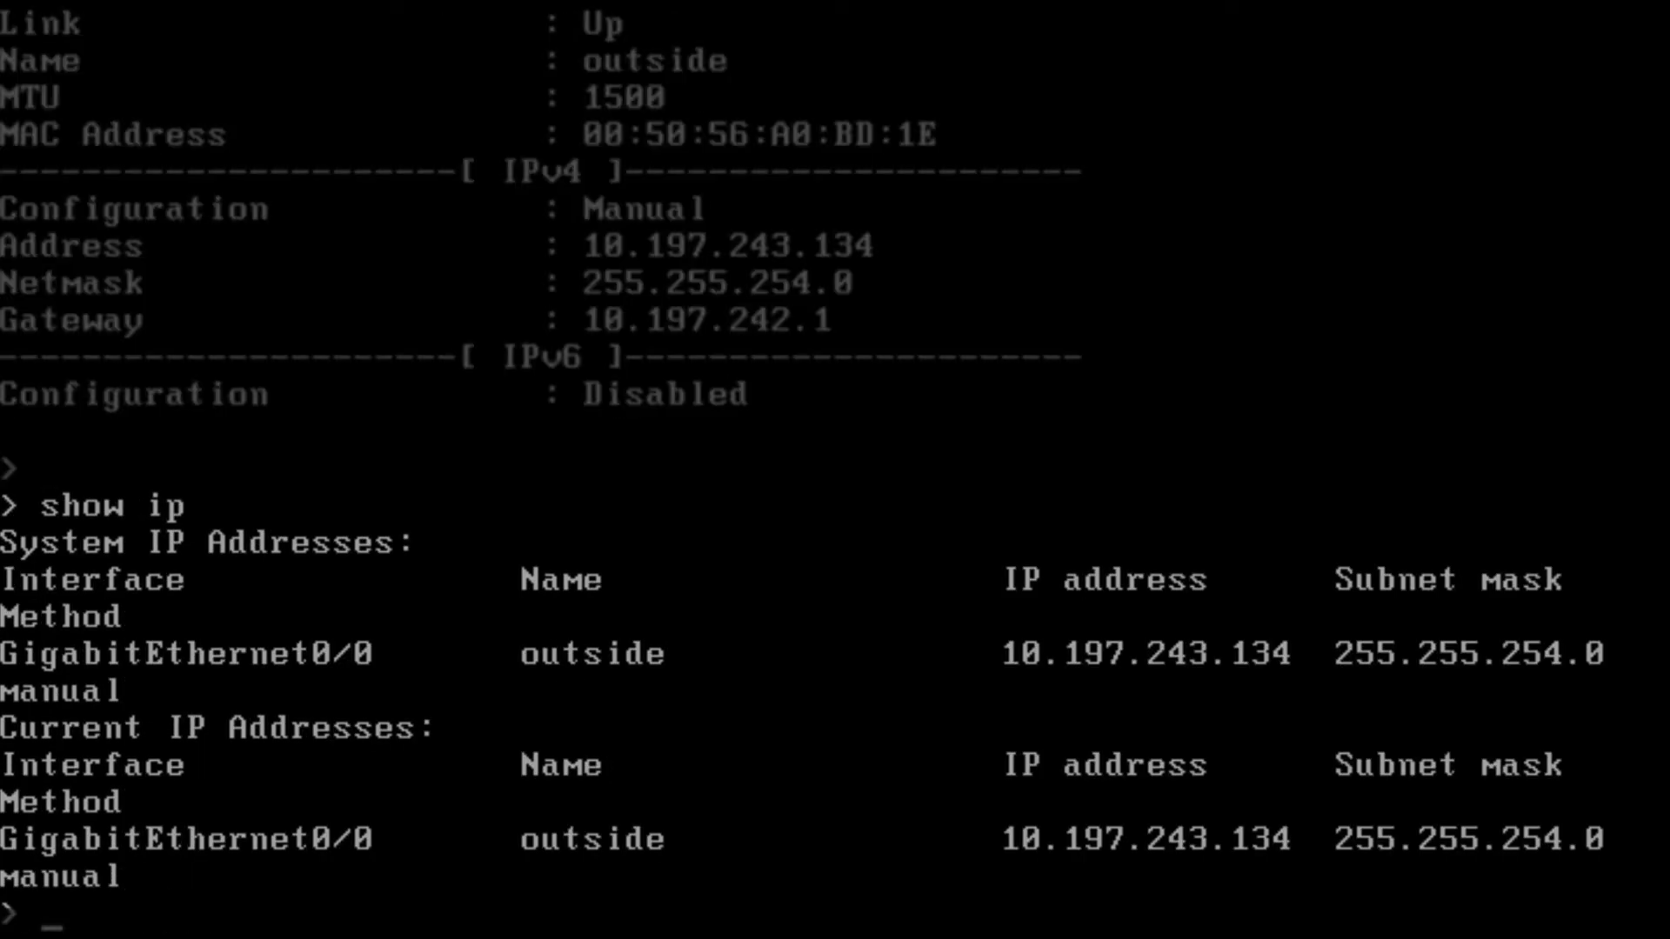
pyautogui.press('Return')
pyautogui.press('Return')
pyautogui.press('Return')
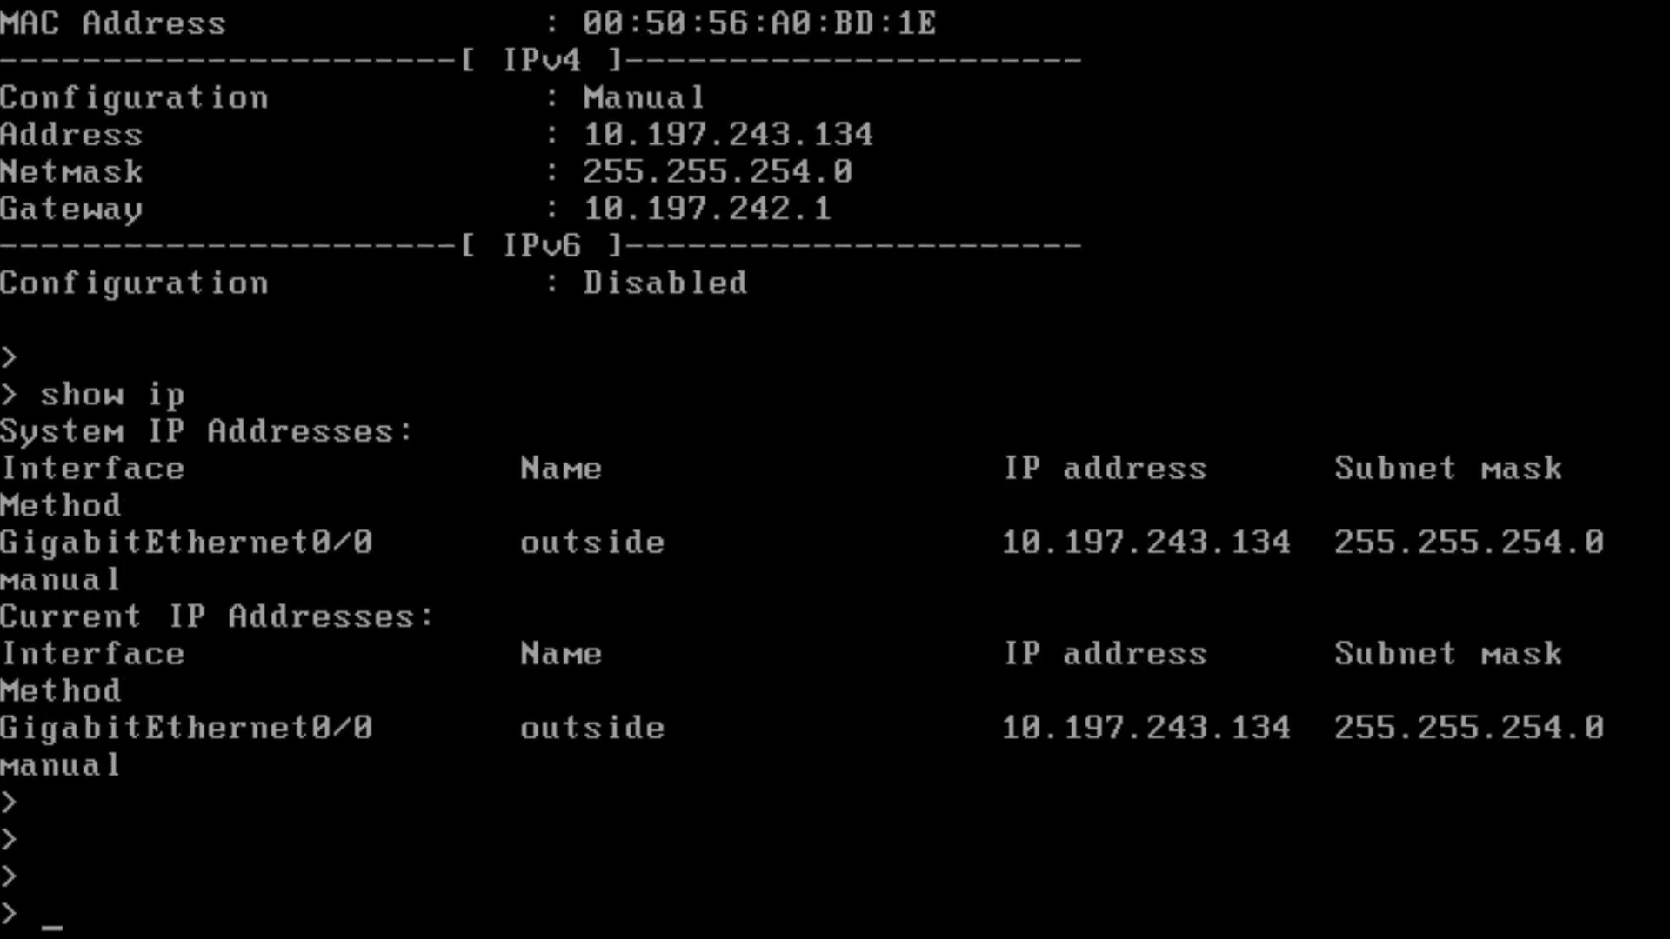
pyautogui.write('show route')
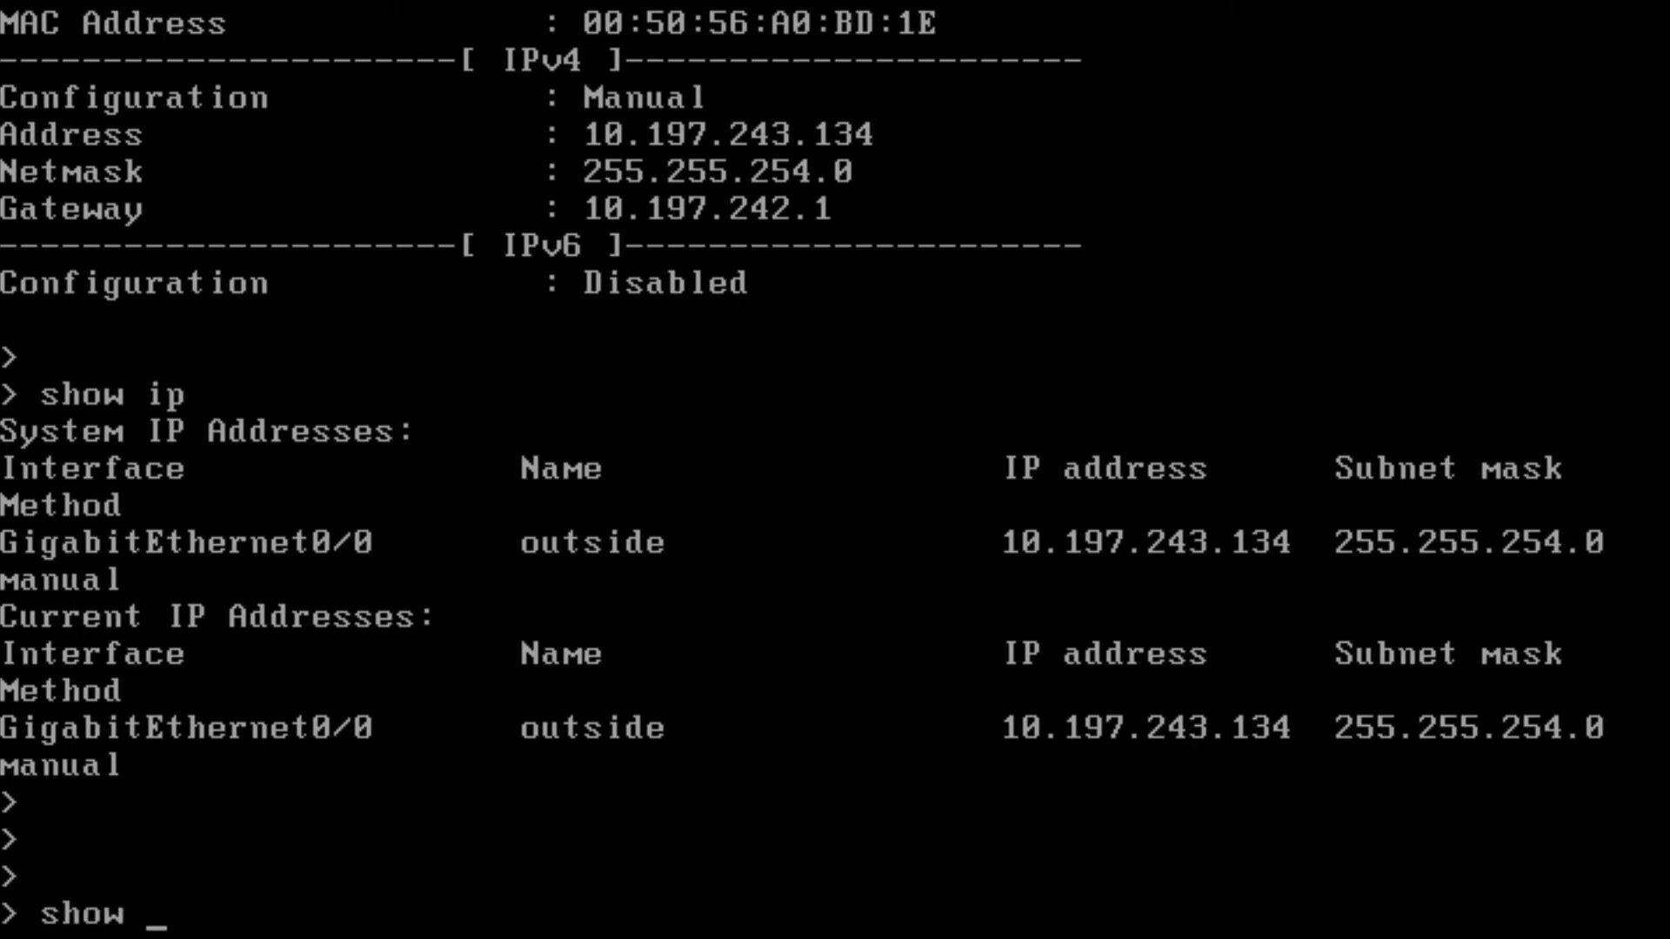
pyautogui.press('Return')
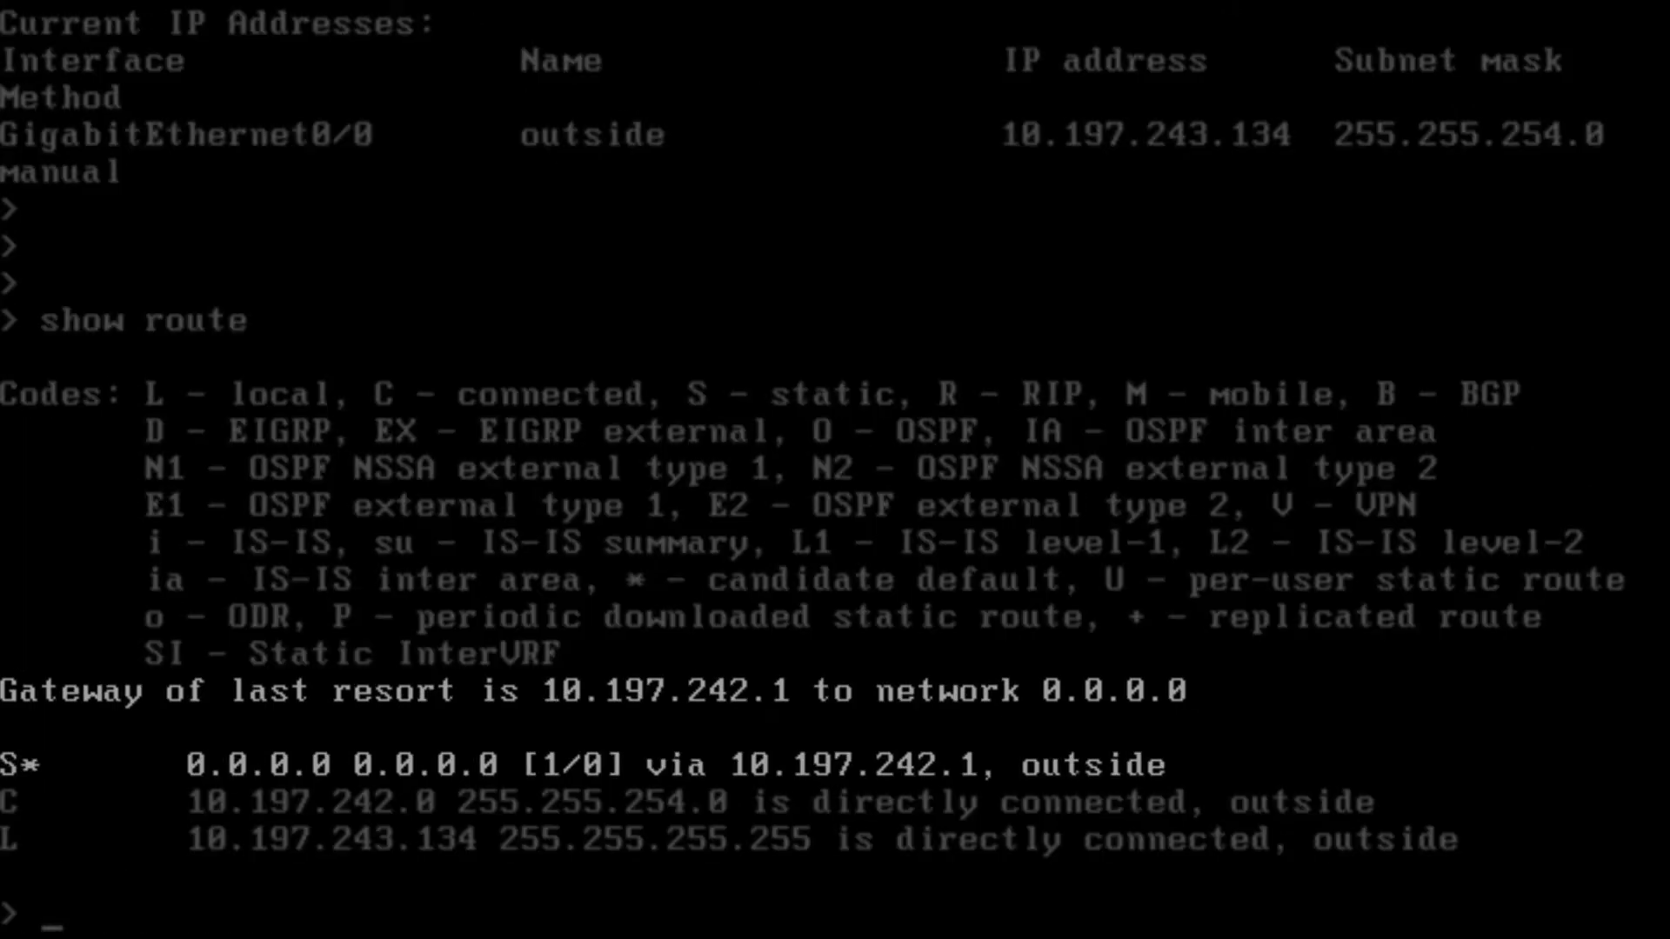
pyautogui.press('Return')
pyautogui.press('Return')
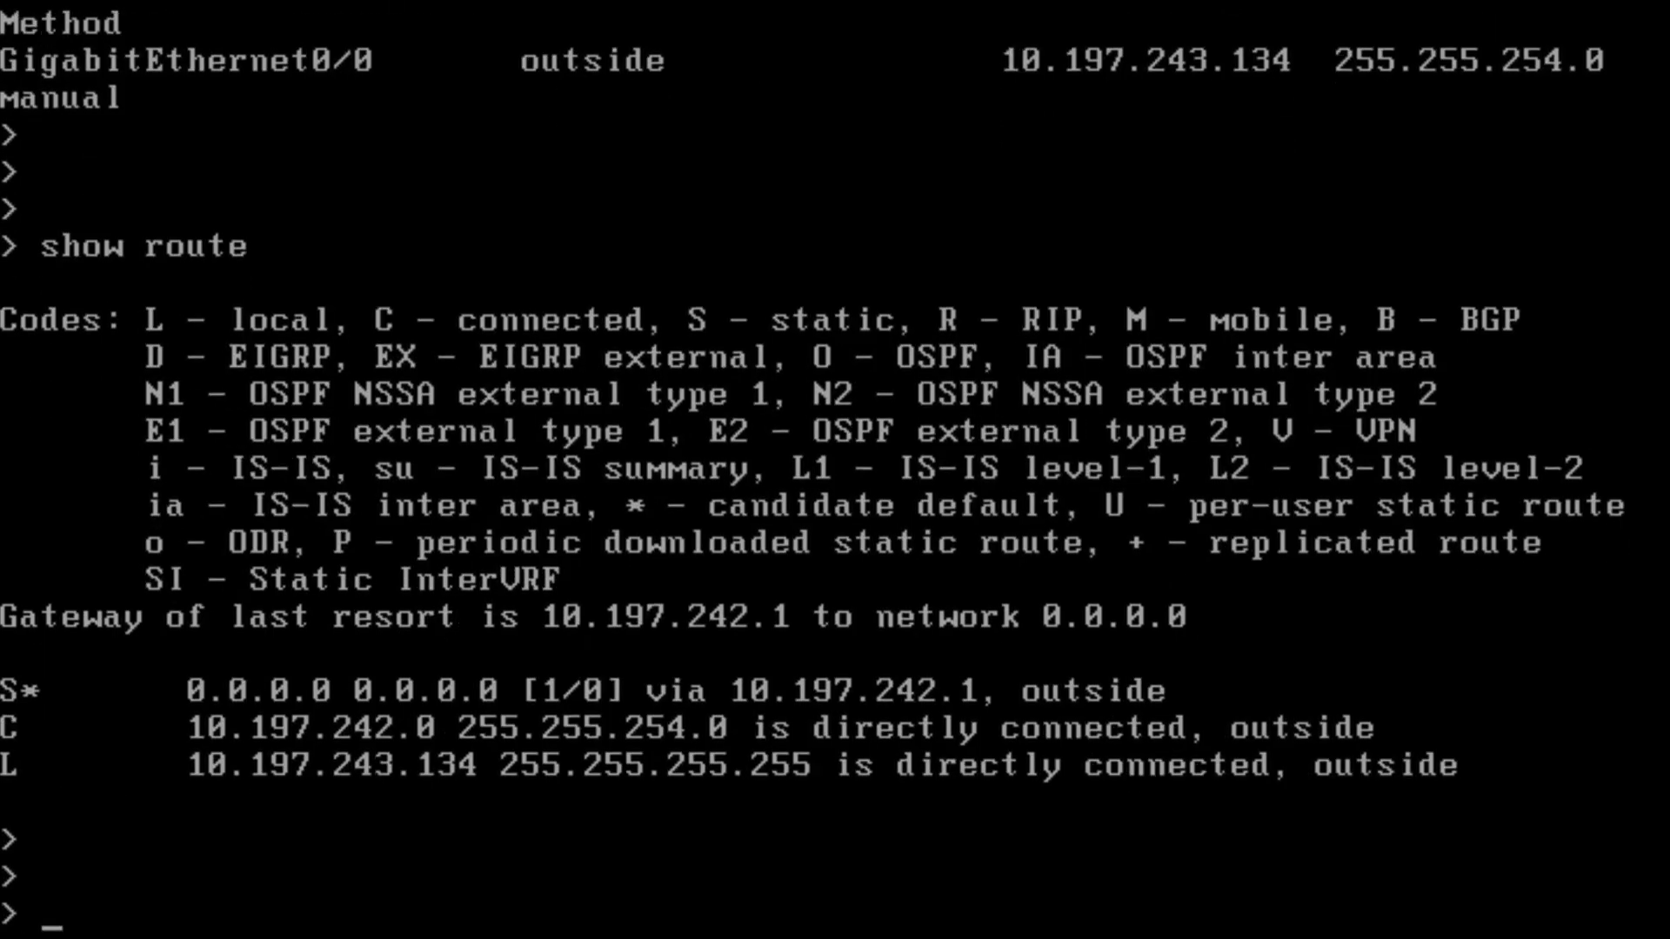
pyautogui.write('show ')
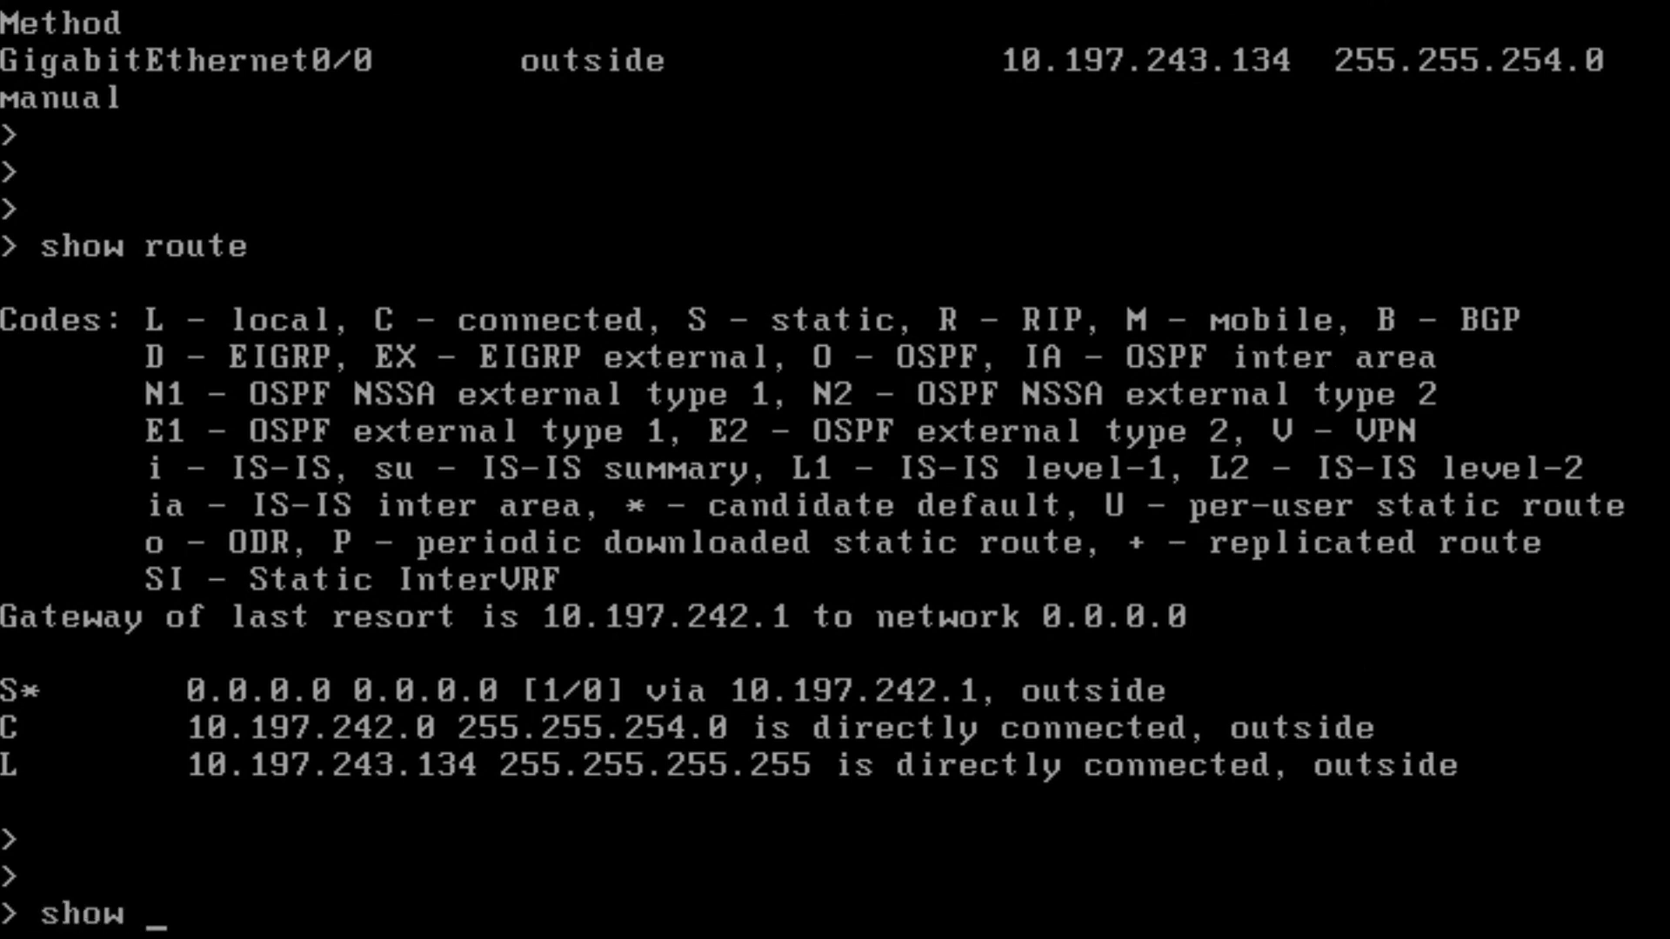
pyautogui.write('nat')
pyautogui.press('Return')
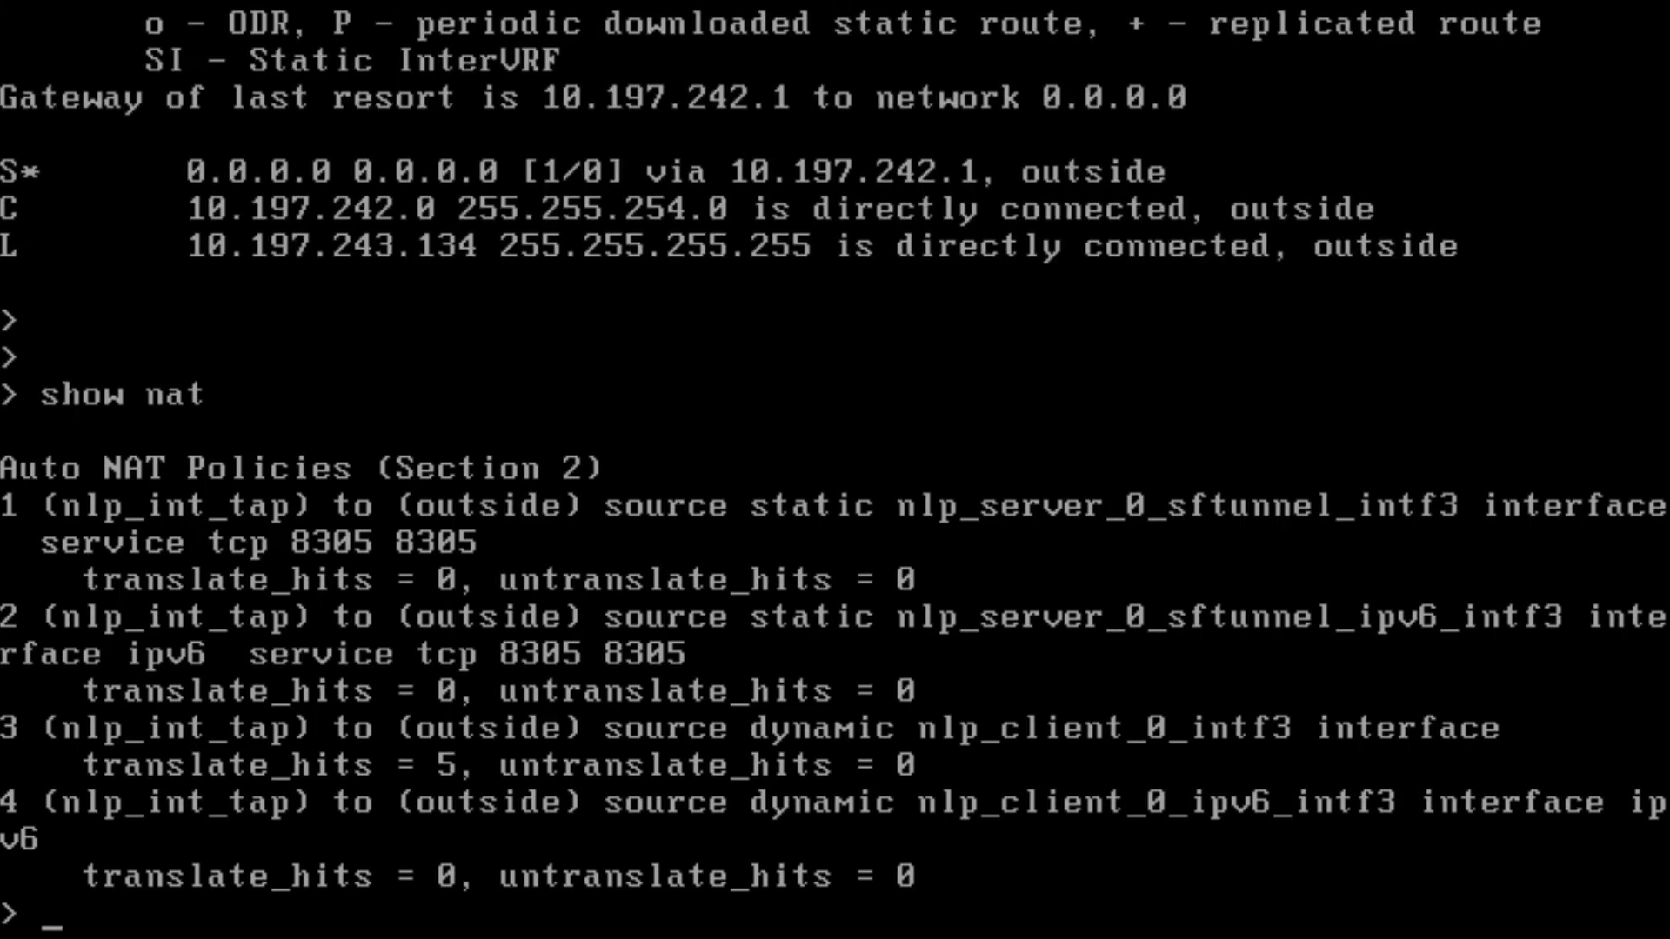
pyautogui.press('Return')
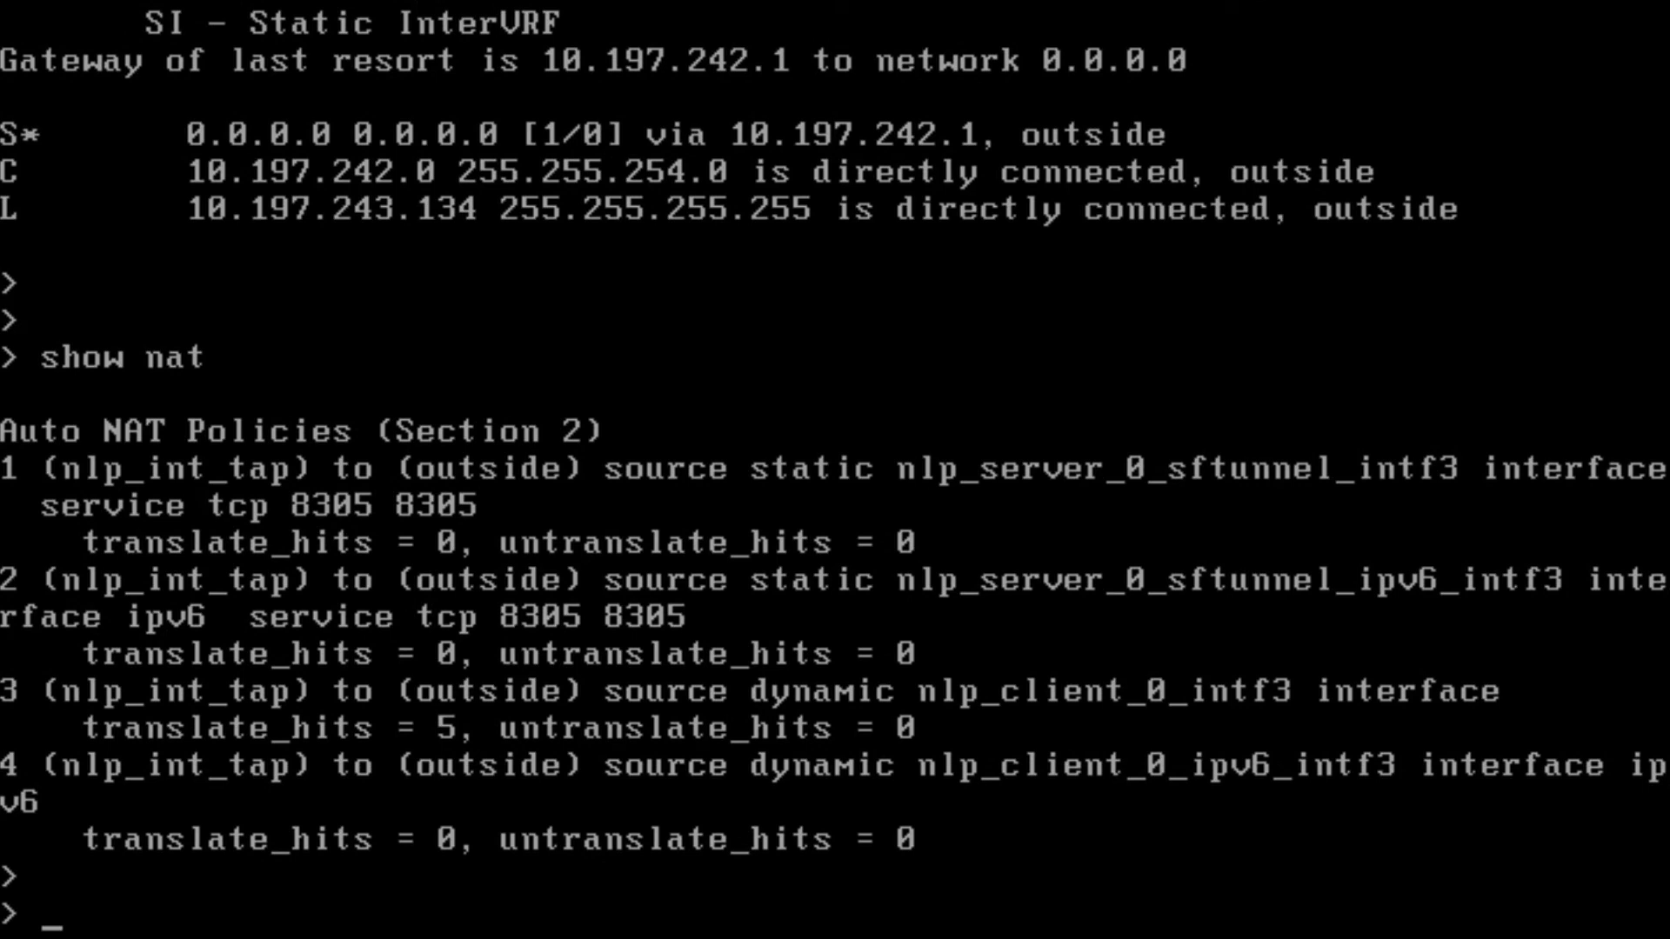
# Add manager 10.197.243.112 with its registration key using configure manager add.
pyautogui.write('configure ')
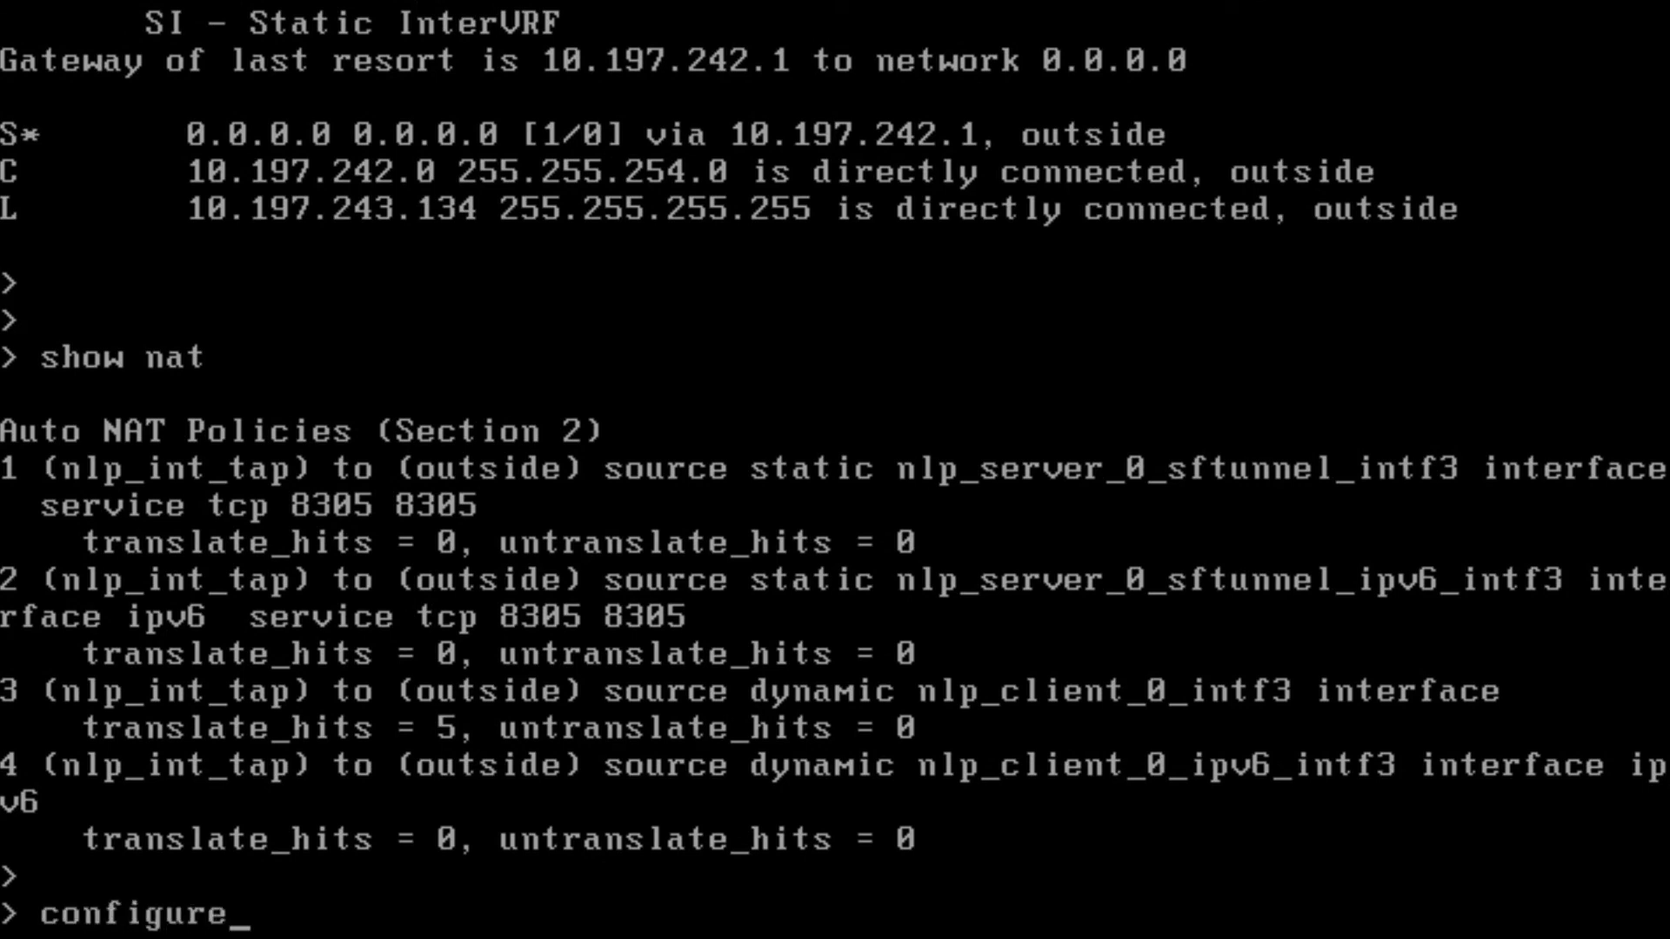
pyautogui.write('mana')
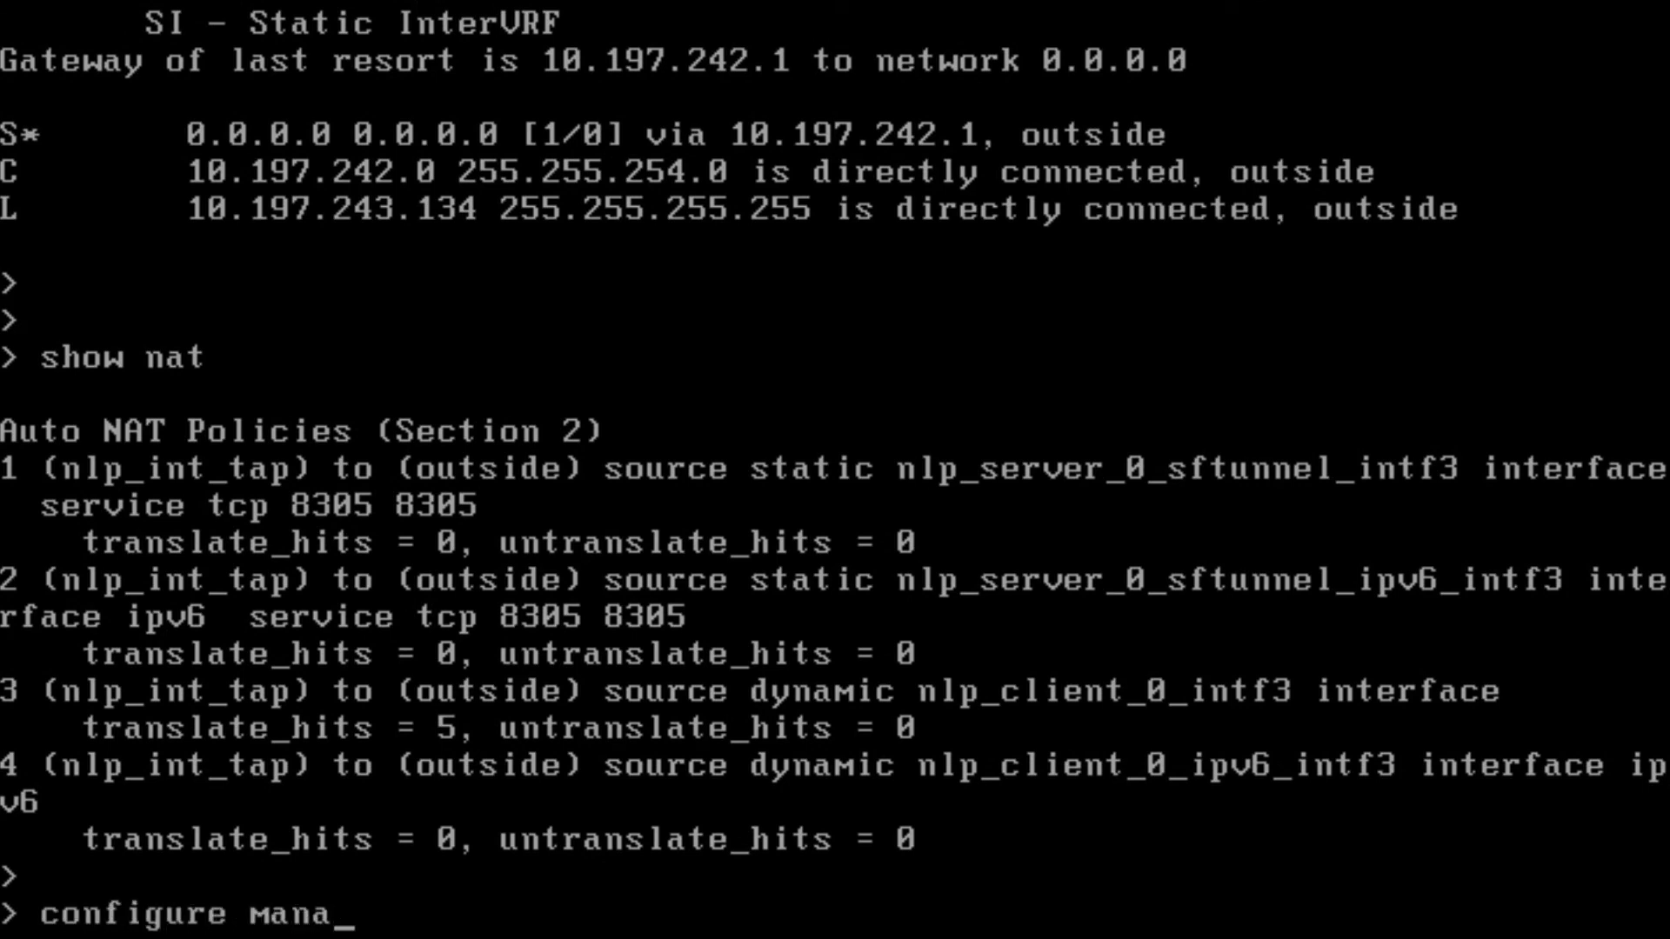
pyautogui.write('ger add 10')
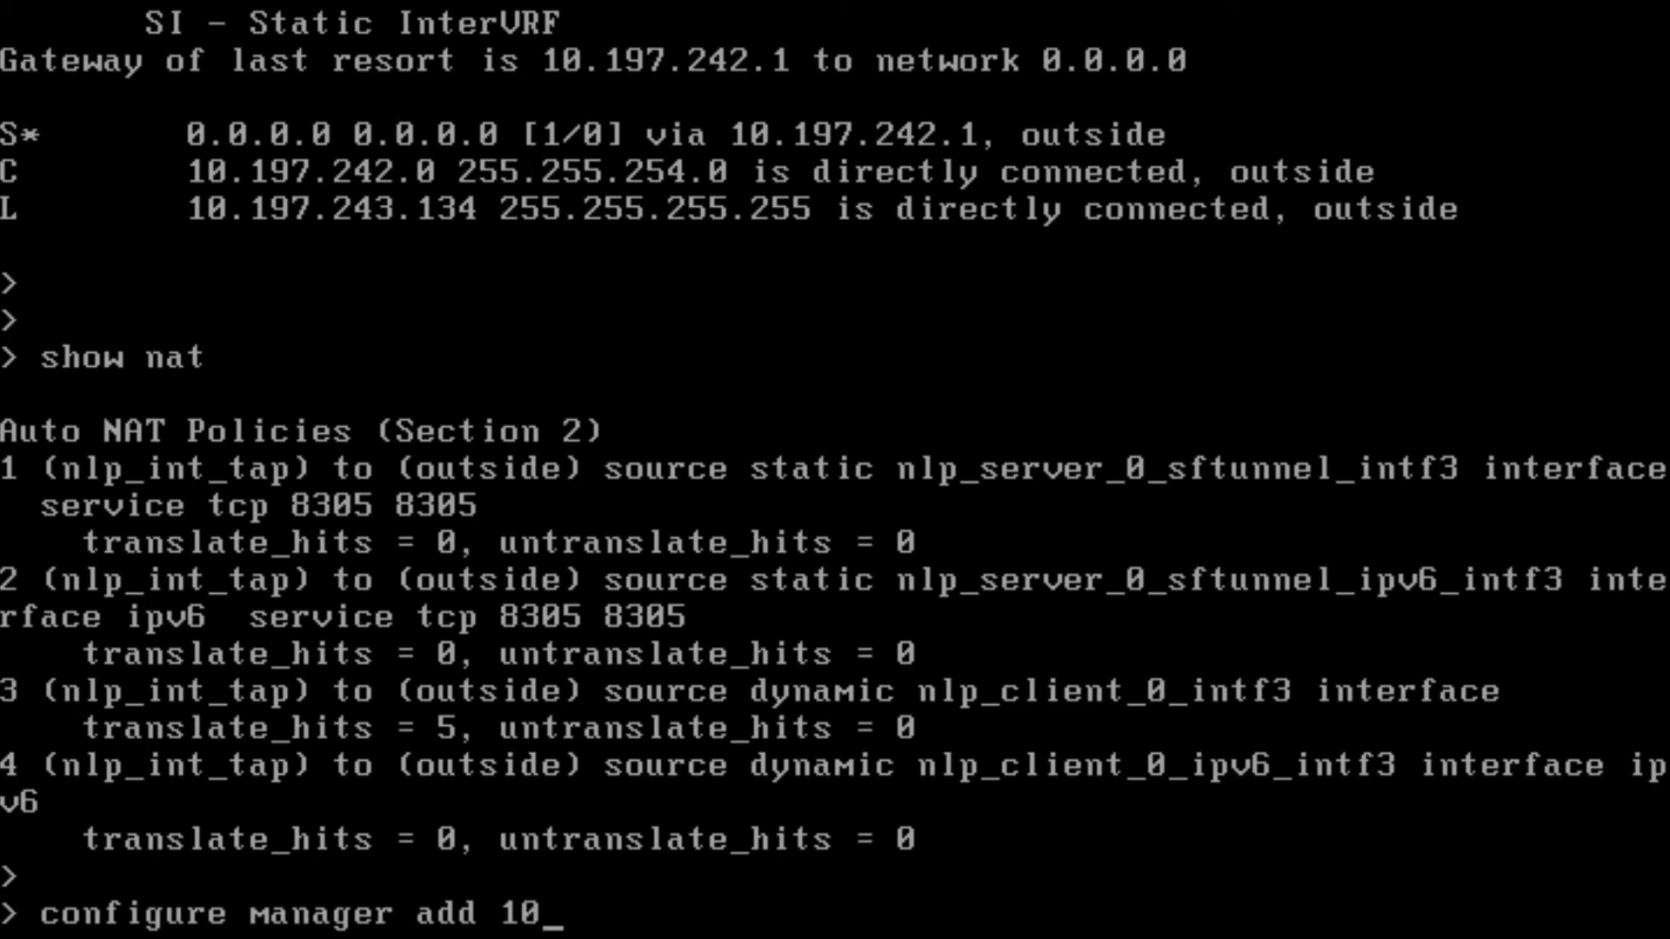
pyautogui.write('.197.243.')
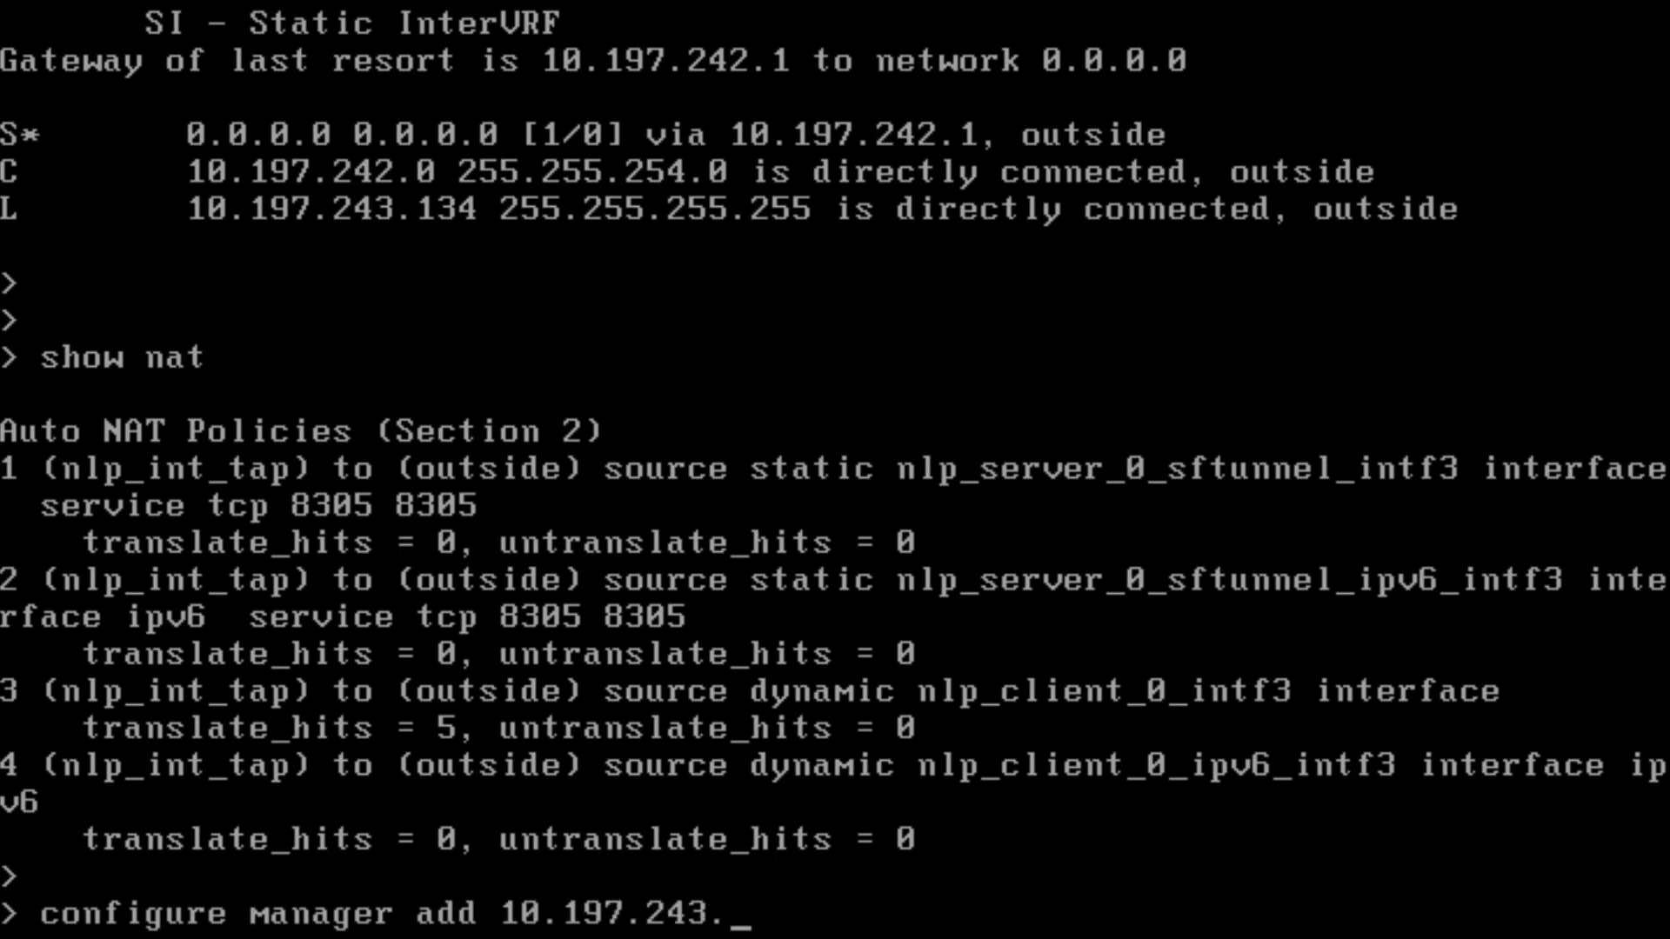
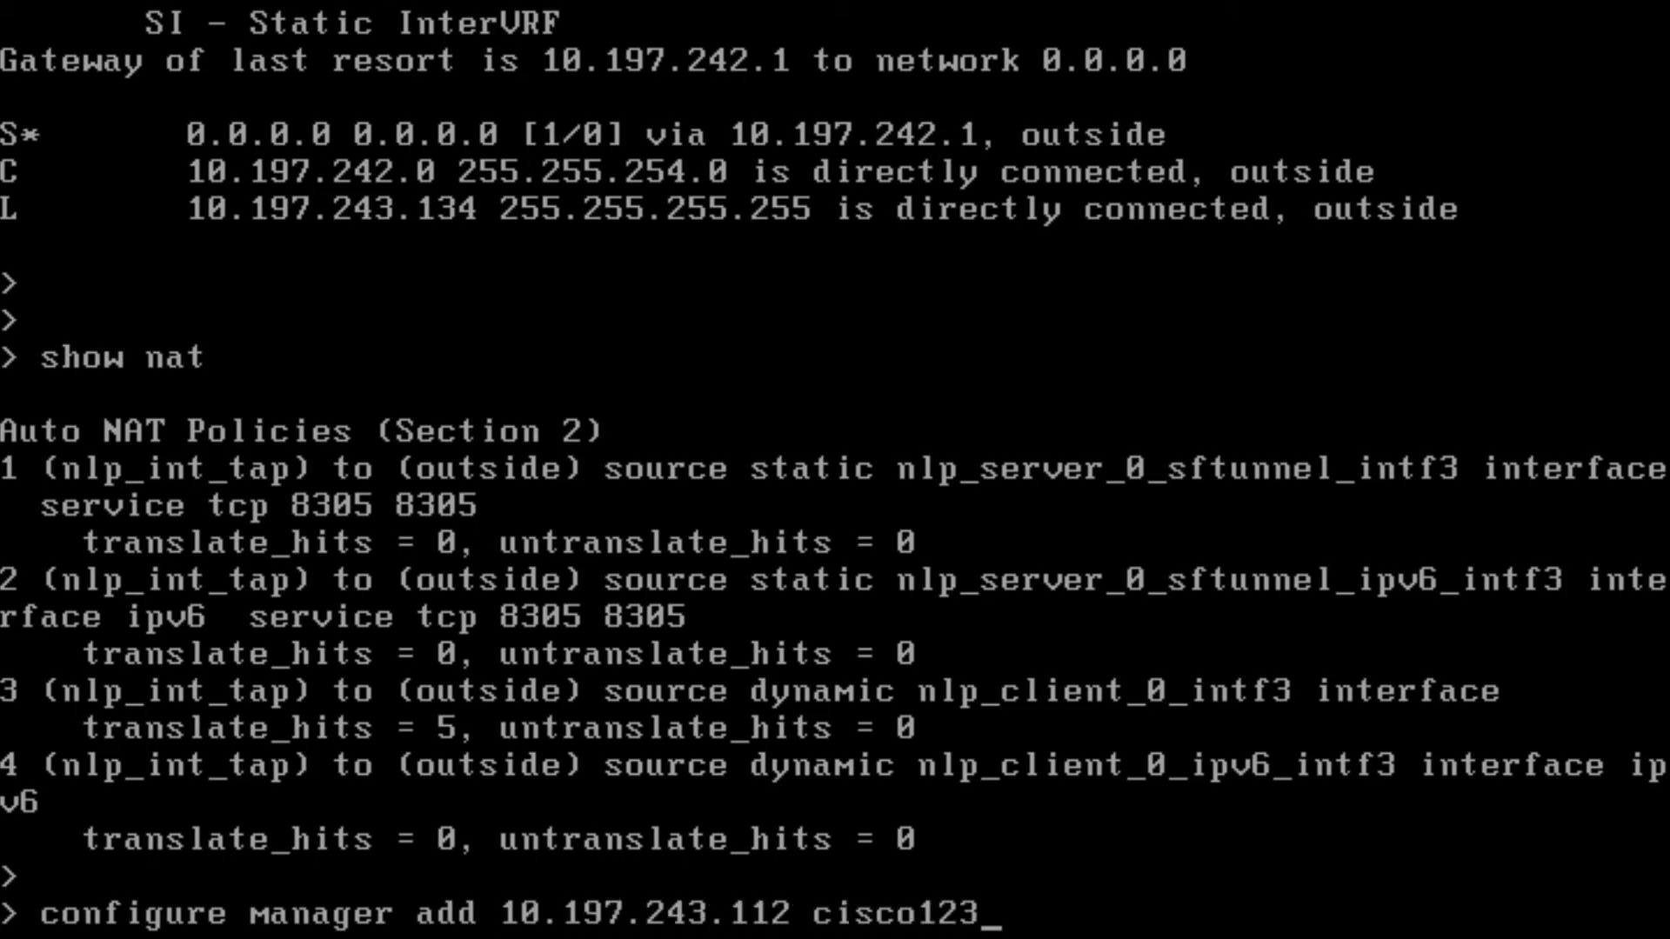
pyautogui.press('Return')
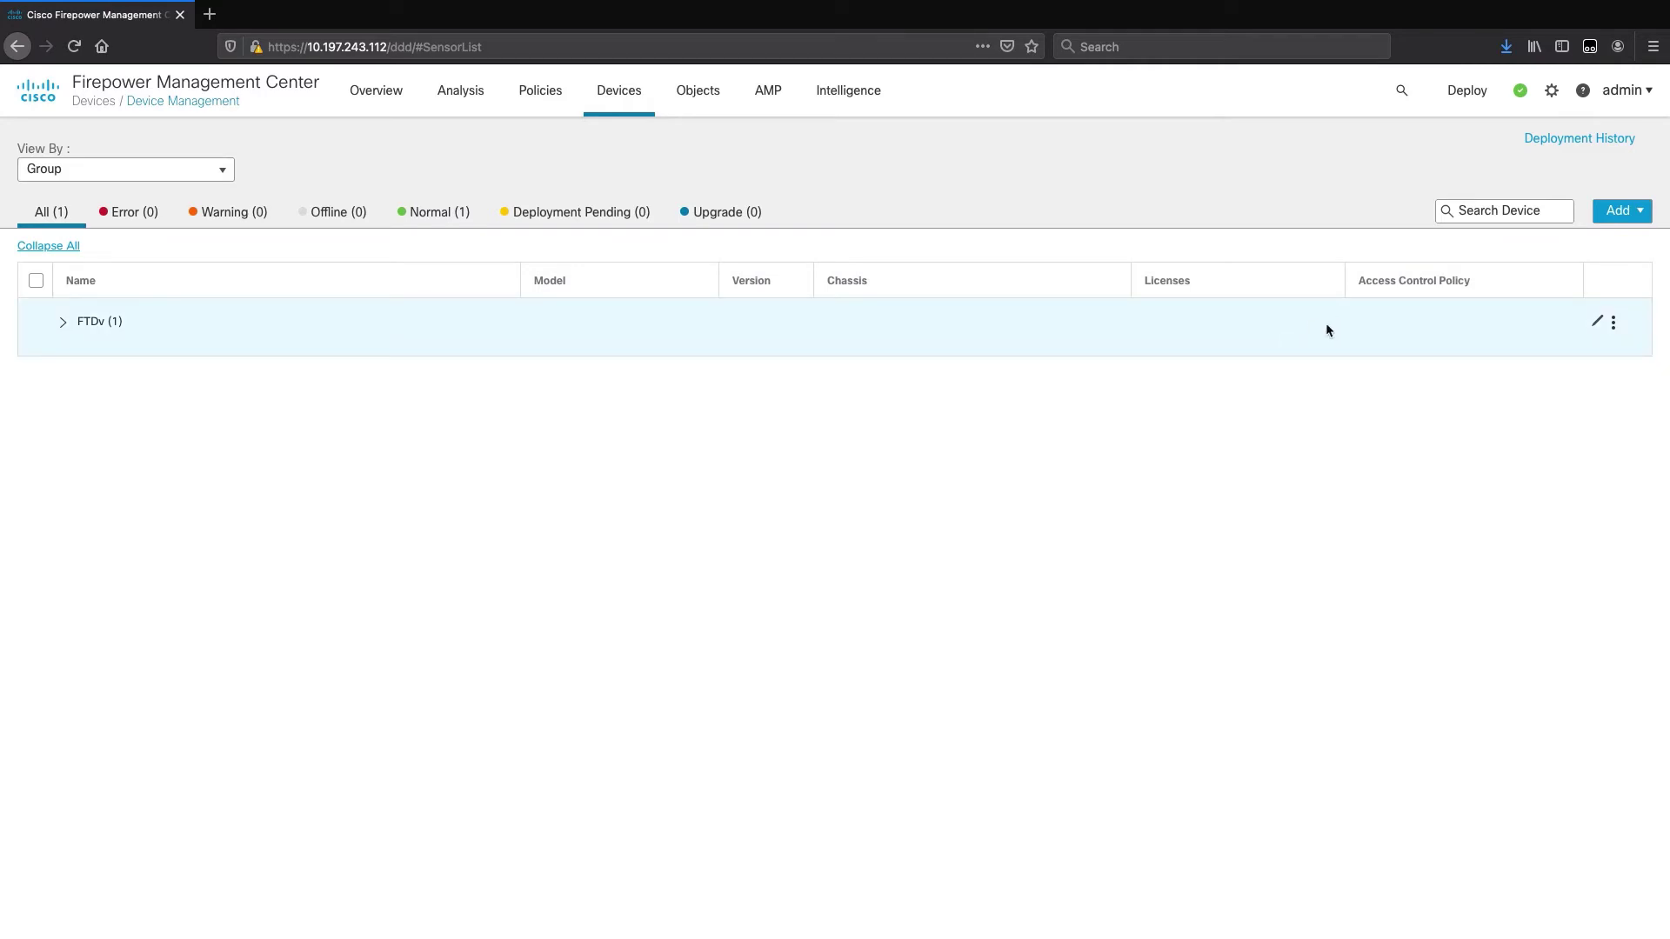
# Start adding a new device in FMC, entering host 10.197.243.134 and the registration key.
pyautogui.click(1619, 219)
pyautogui.click(1561, 241)
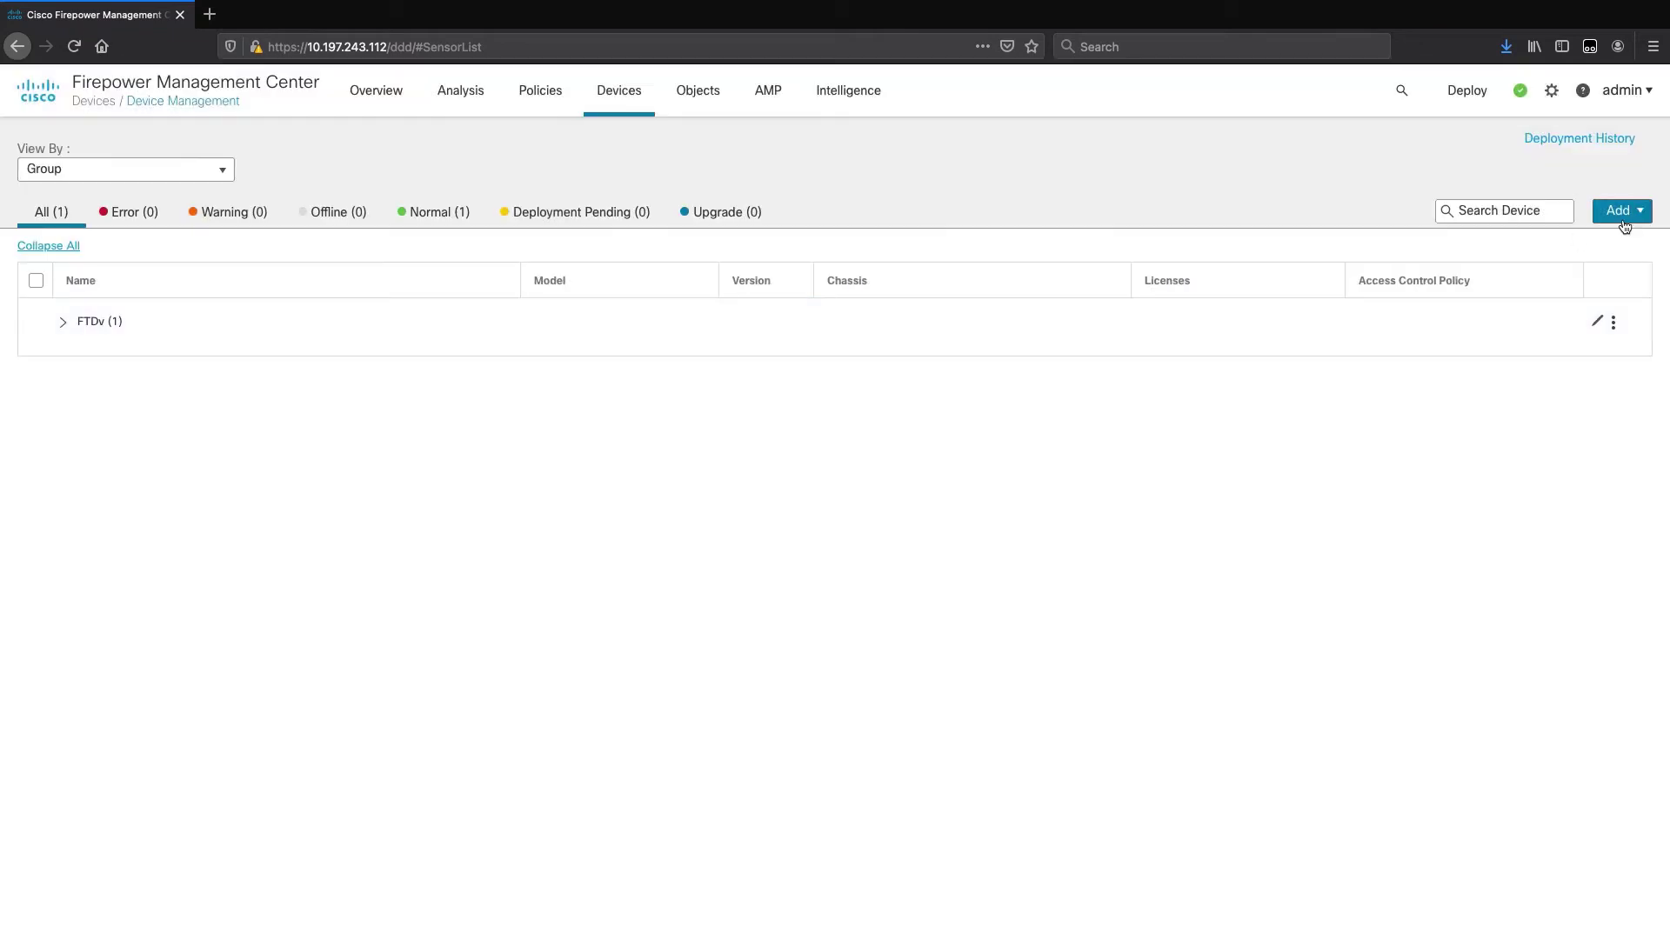
pyautogui.write('10.197.243.134')
pyautogui.press('Tab')
pyautogui.press('Tab')
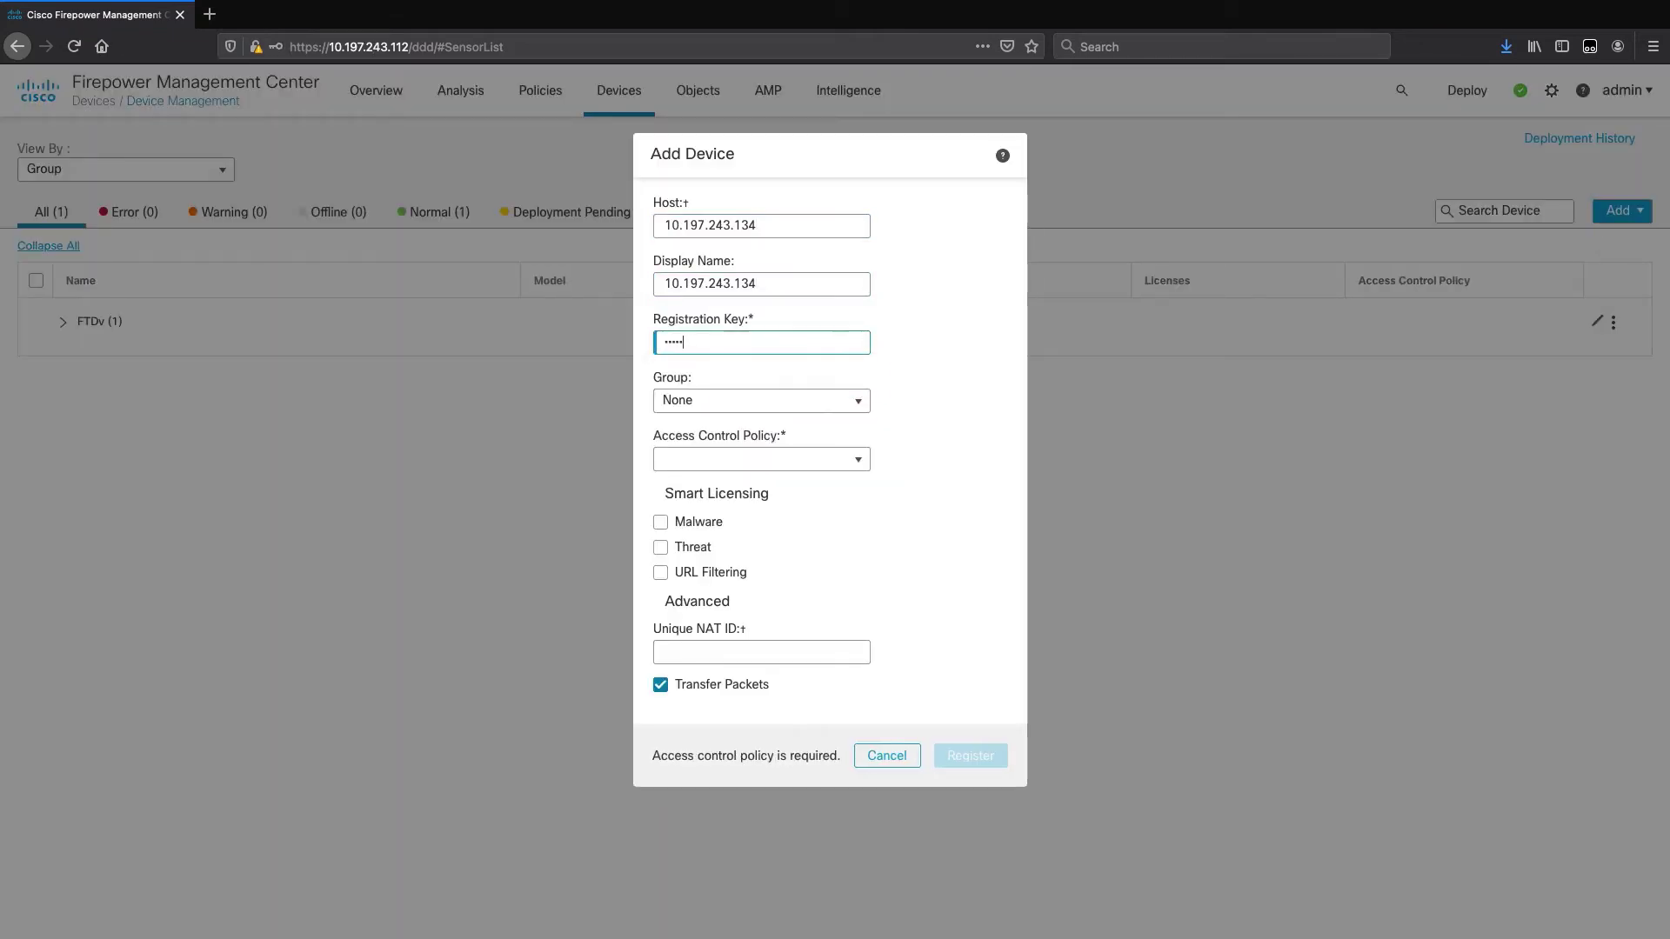
# Choose group None, Blank_Policy, Malware, Threat and URL Filtering licences; register, then open its interfaces.
pyautogui.click(856, 399)
pyautogui.click(844, 424)
pyautogui.click(800, 455)
pyautogui.click(696, 476)
pyautogui.click(660, 522)
pyautogui.click(661, 547)
pyautogui.click(660, 573)
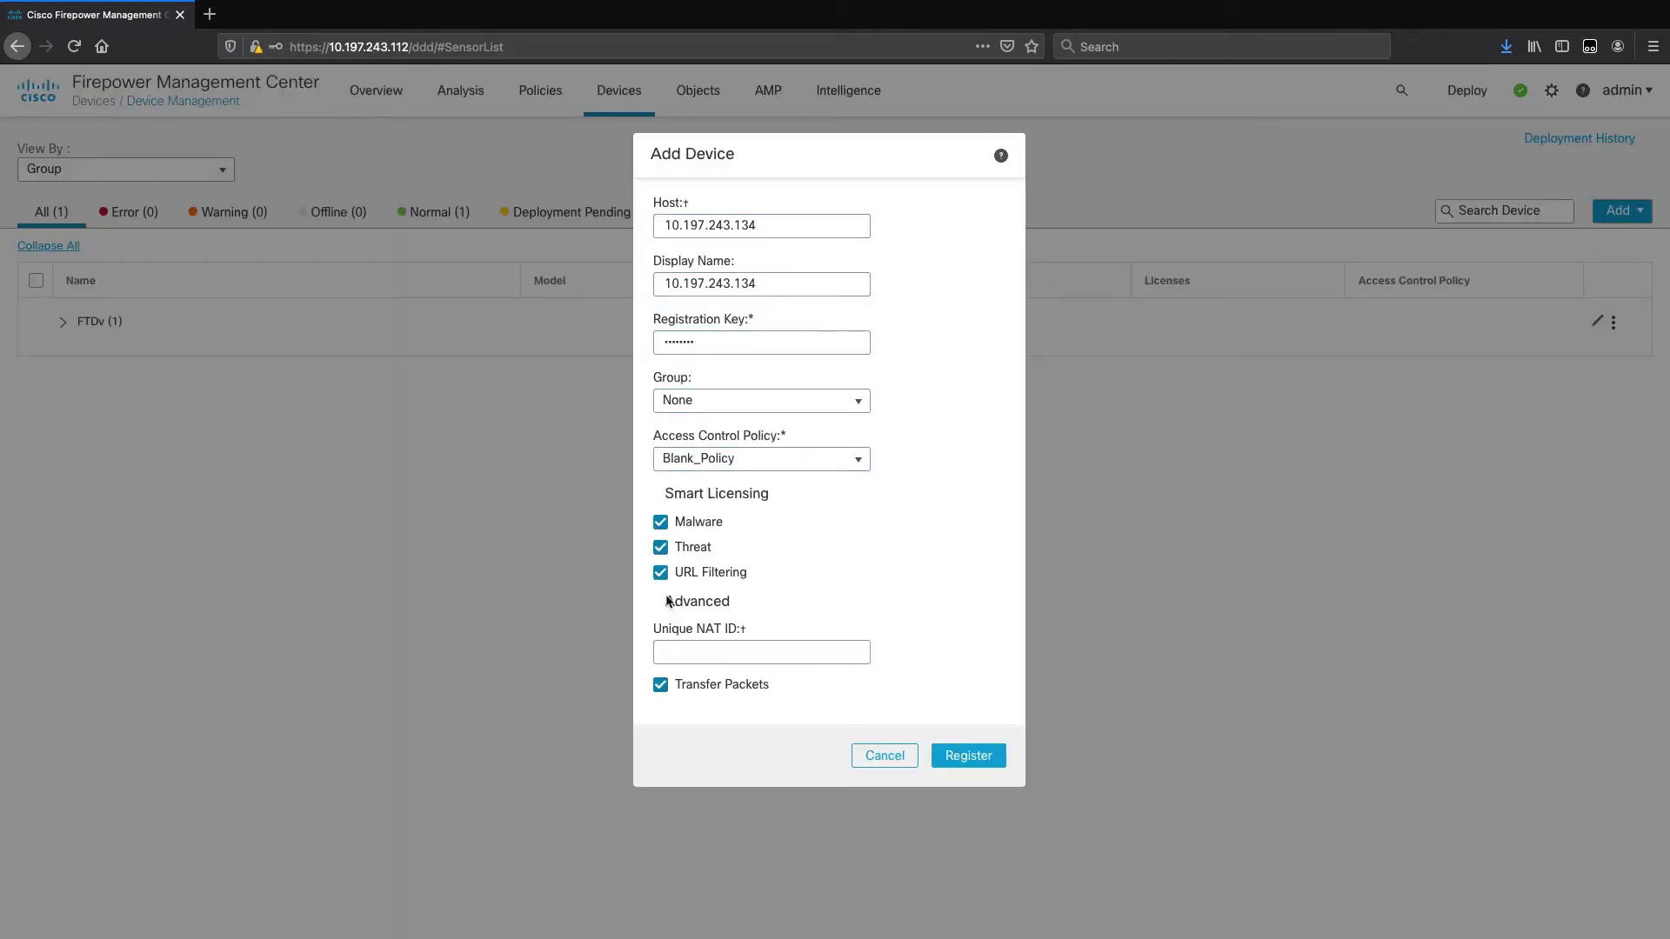
pyautogui.click(971, 755)
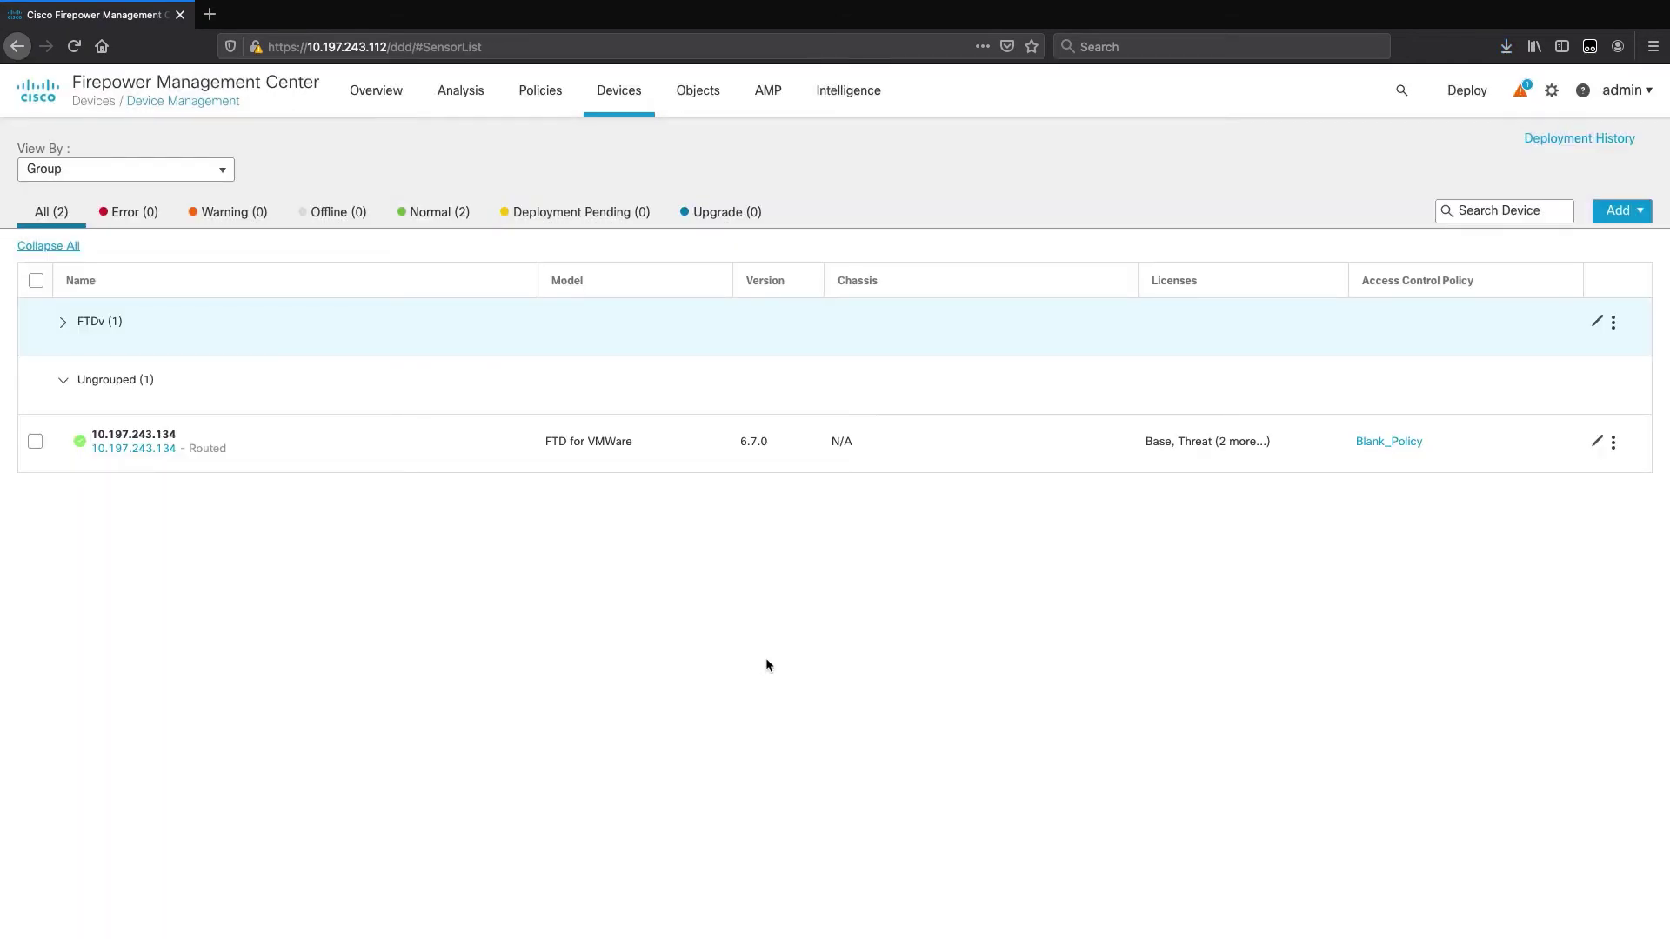
pyautogui.click(157, 448)
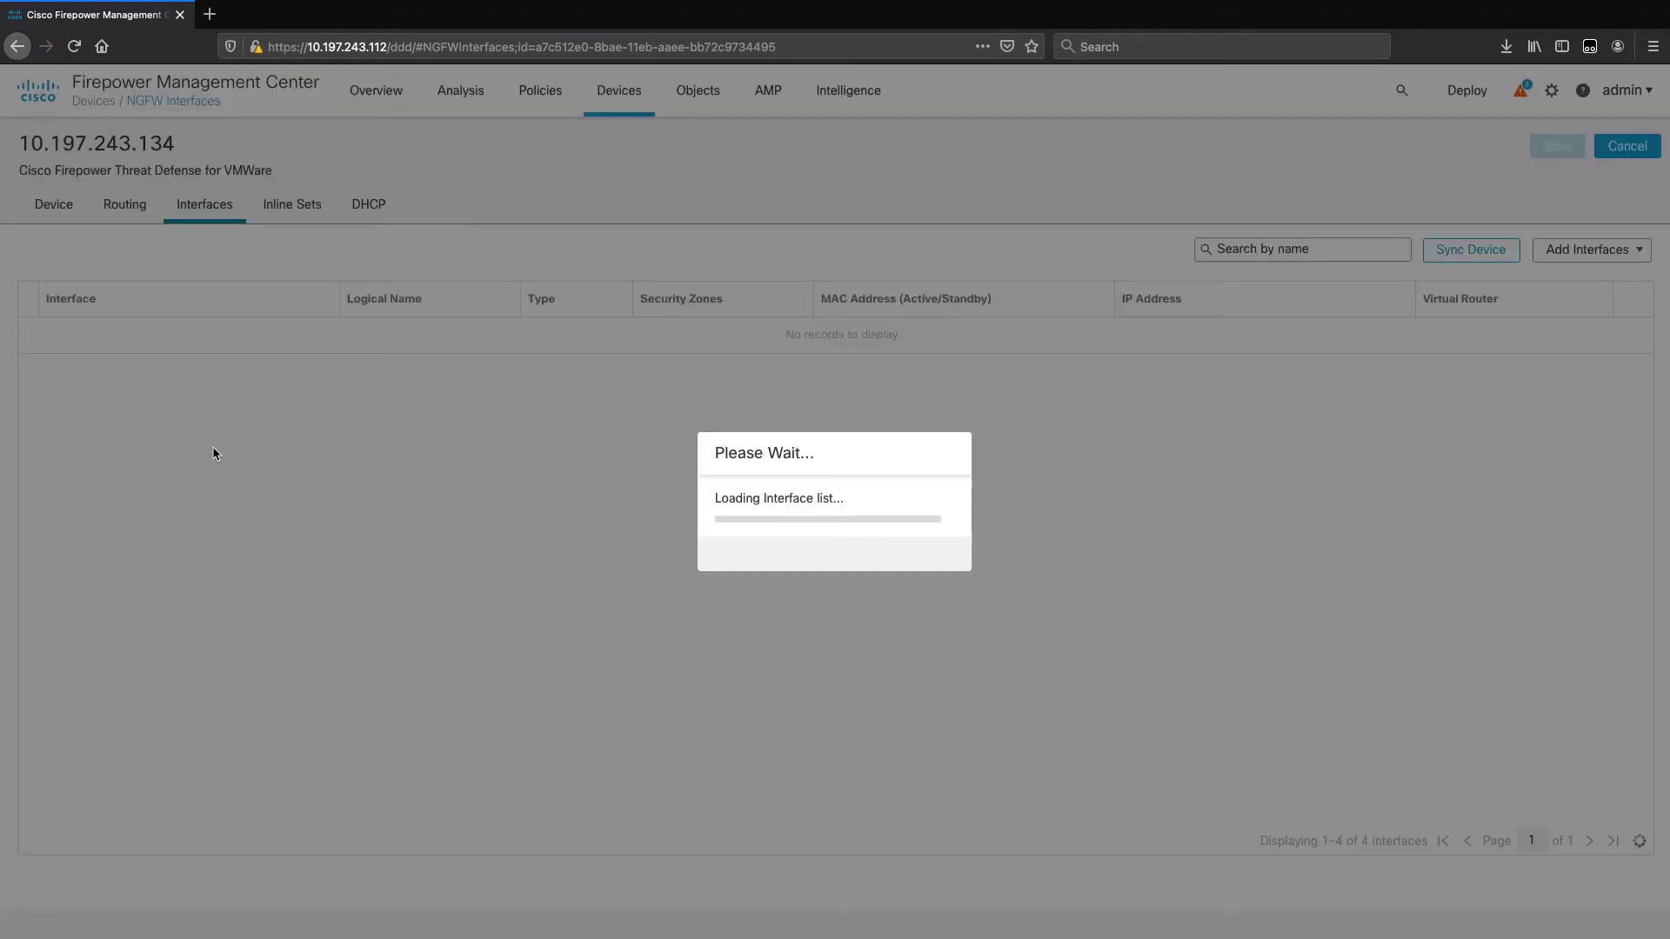
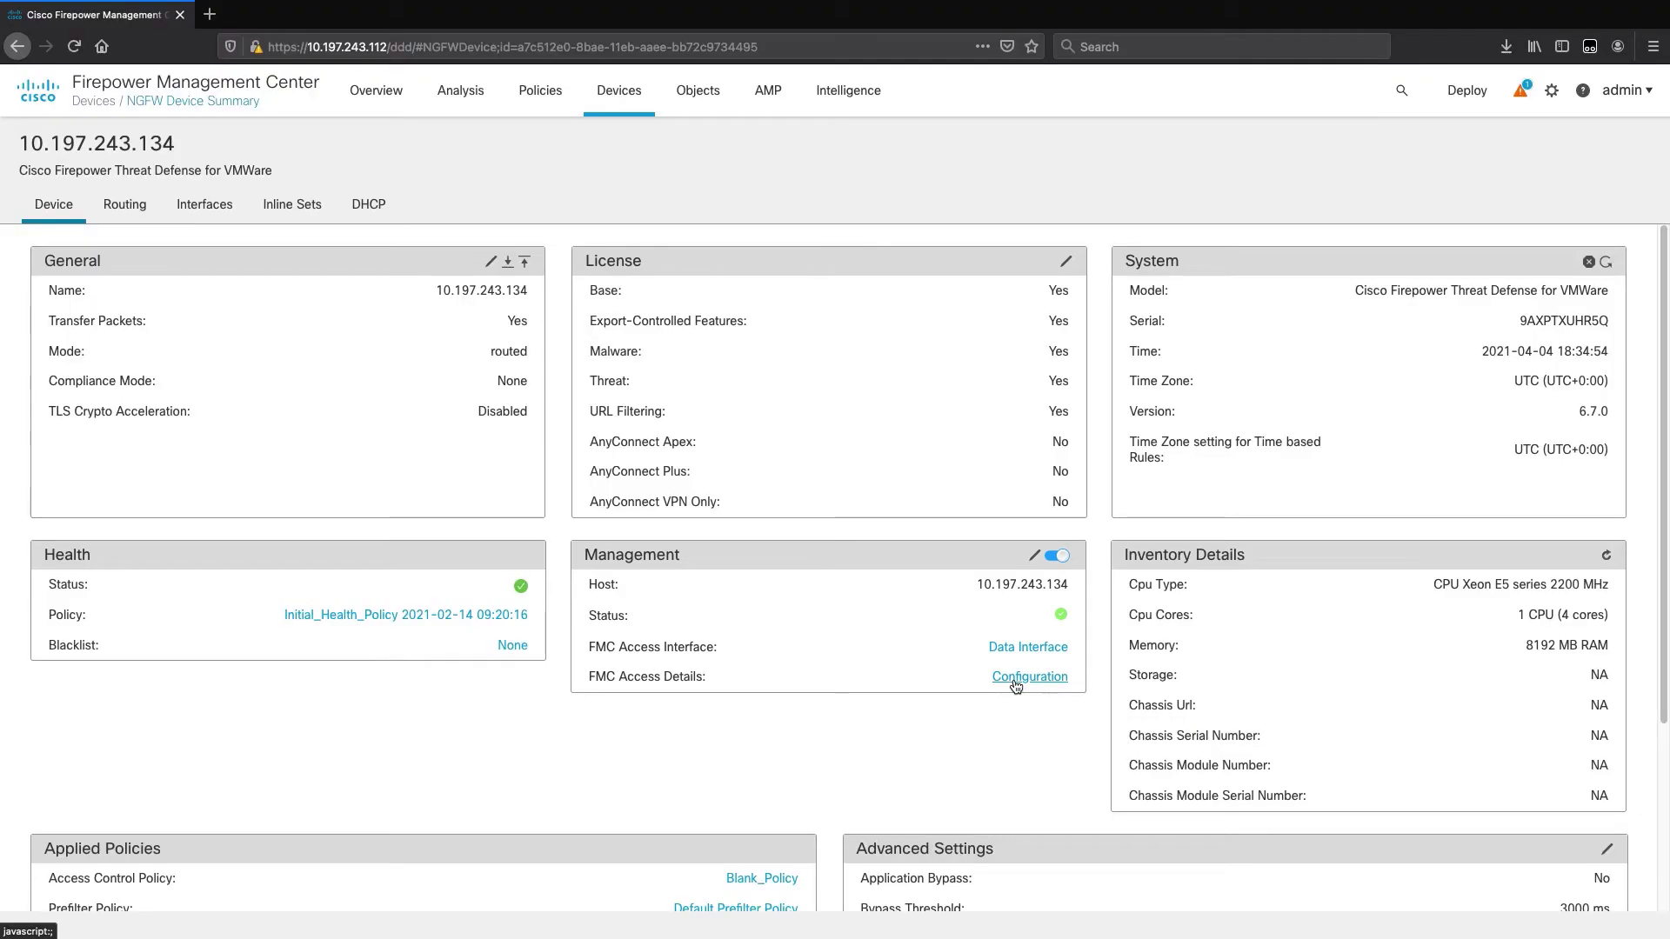
pyautogui.click(1027, 677)
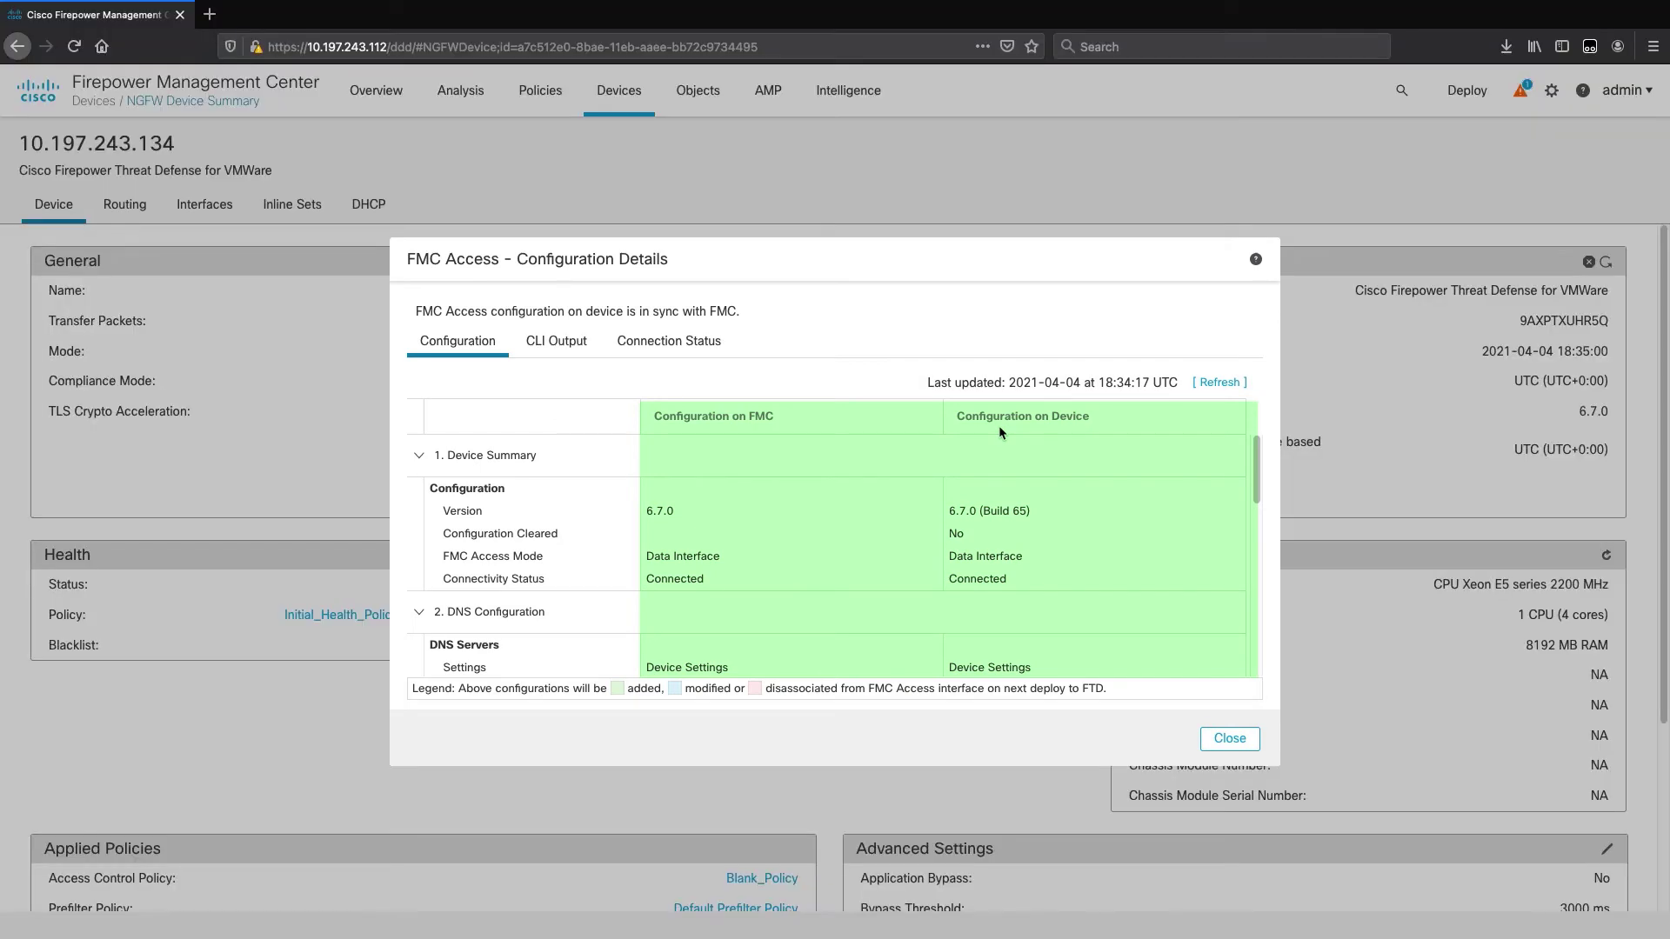
pyautogui.scroll(-2, 828, 510)
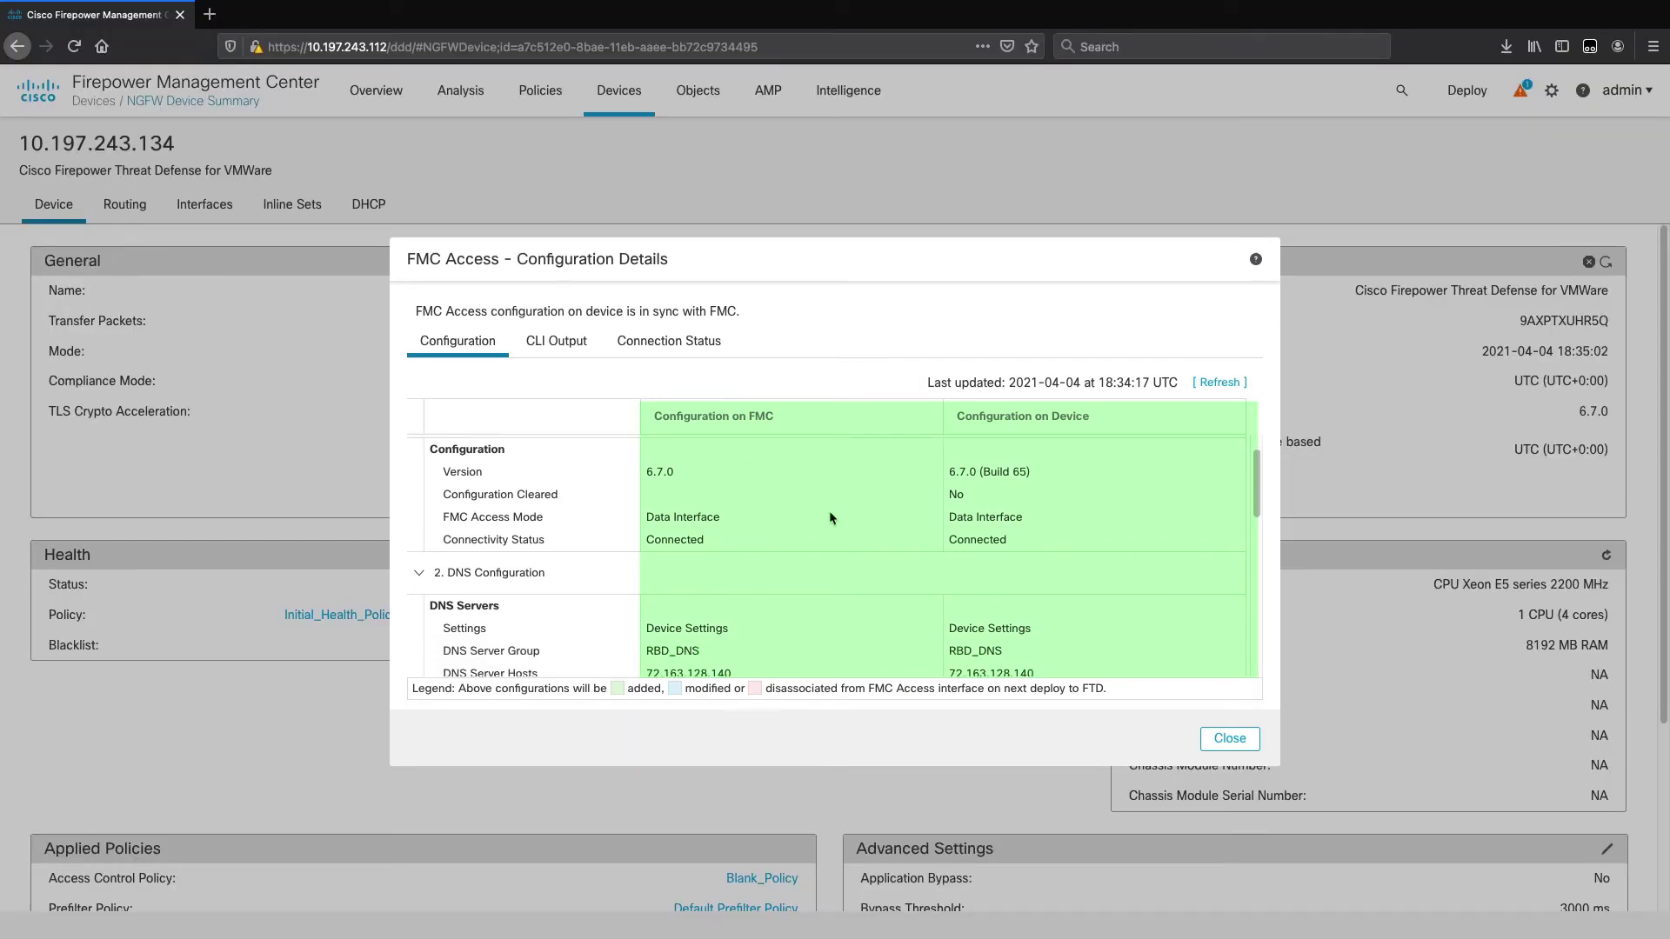
pyautogui.scroll(-6, 829, 515)
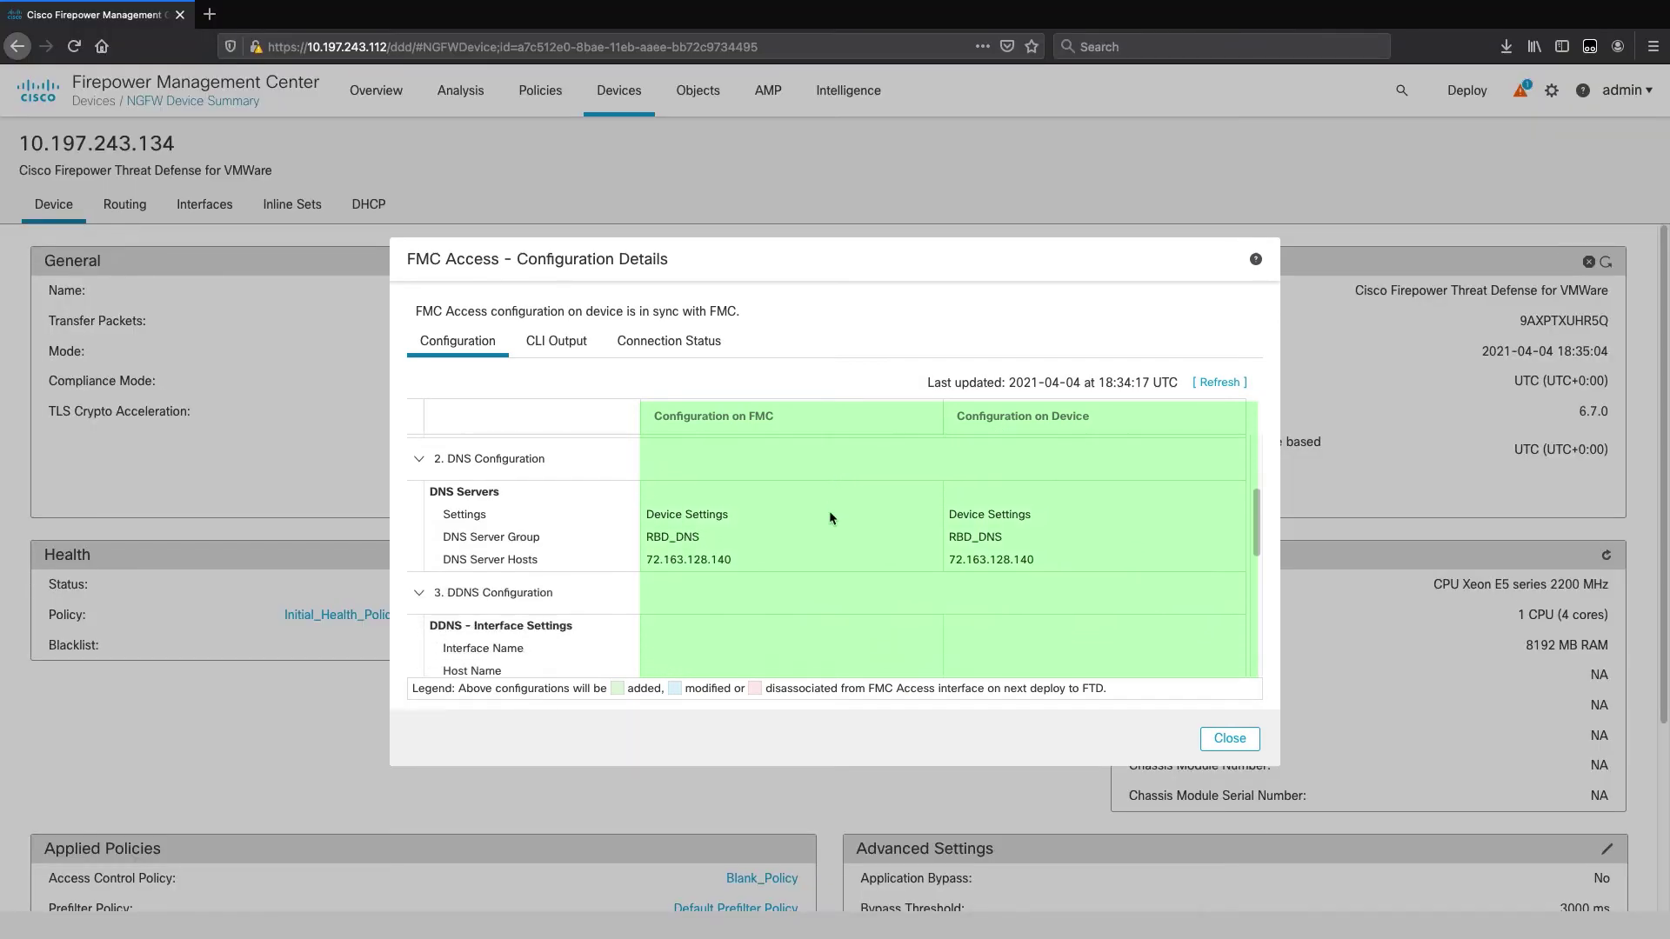
pyautogui.scroll(-4, 830, 517)
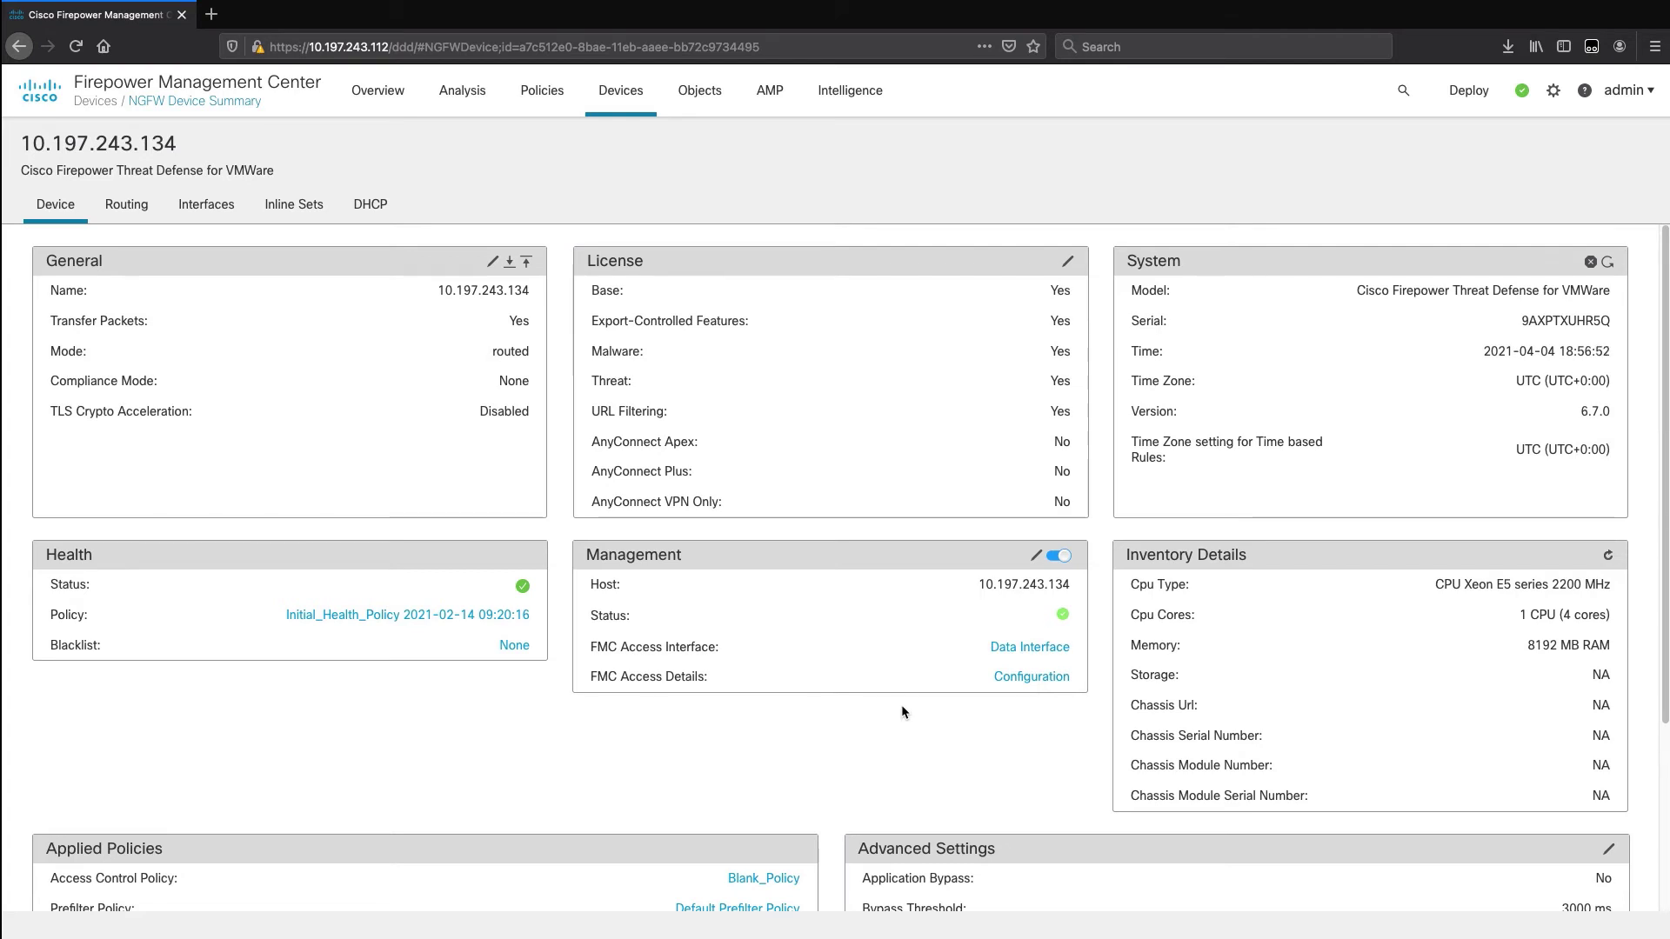
# Switch the device's FMC Access Interface to Management Interface and save it.
pyautogui.click(1032, 649)
pyautogui.click(788, 414)
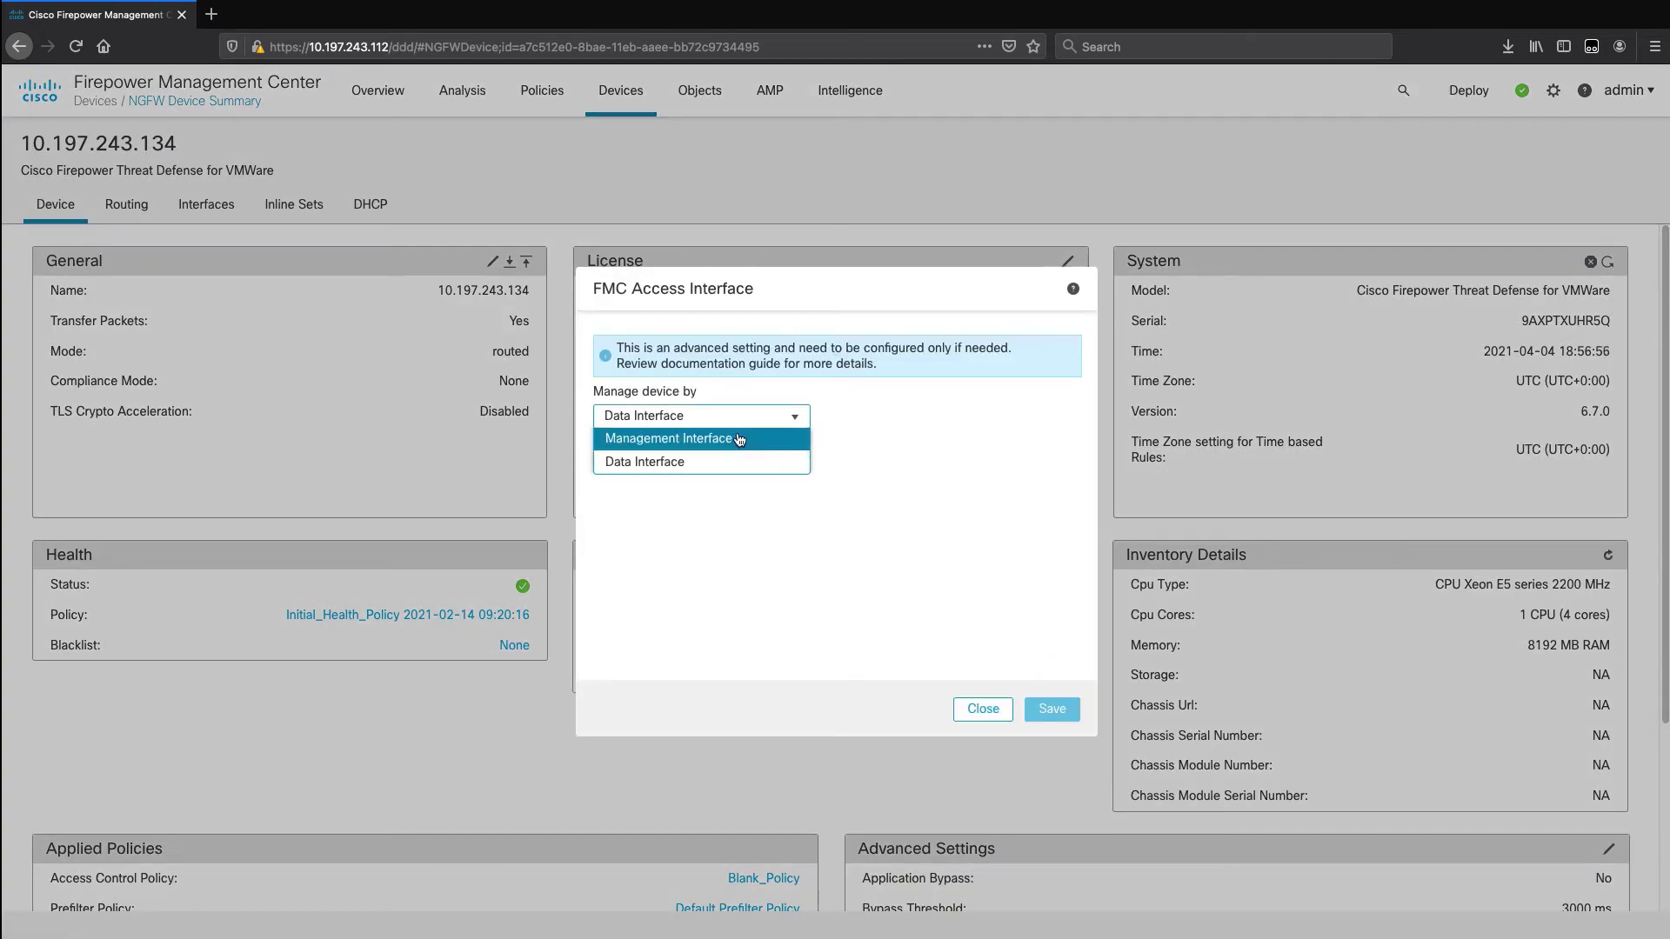
pyautogui.click(783, 432)
pyautogui.click(1039, 708)
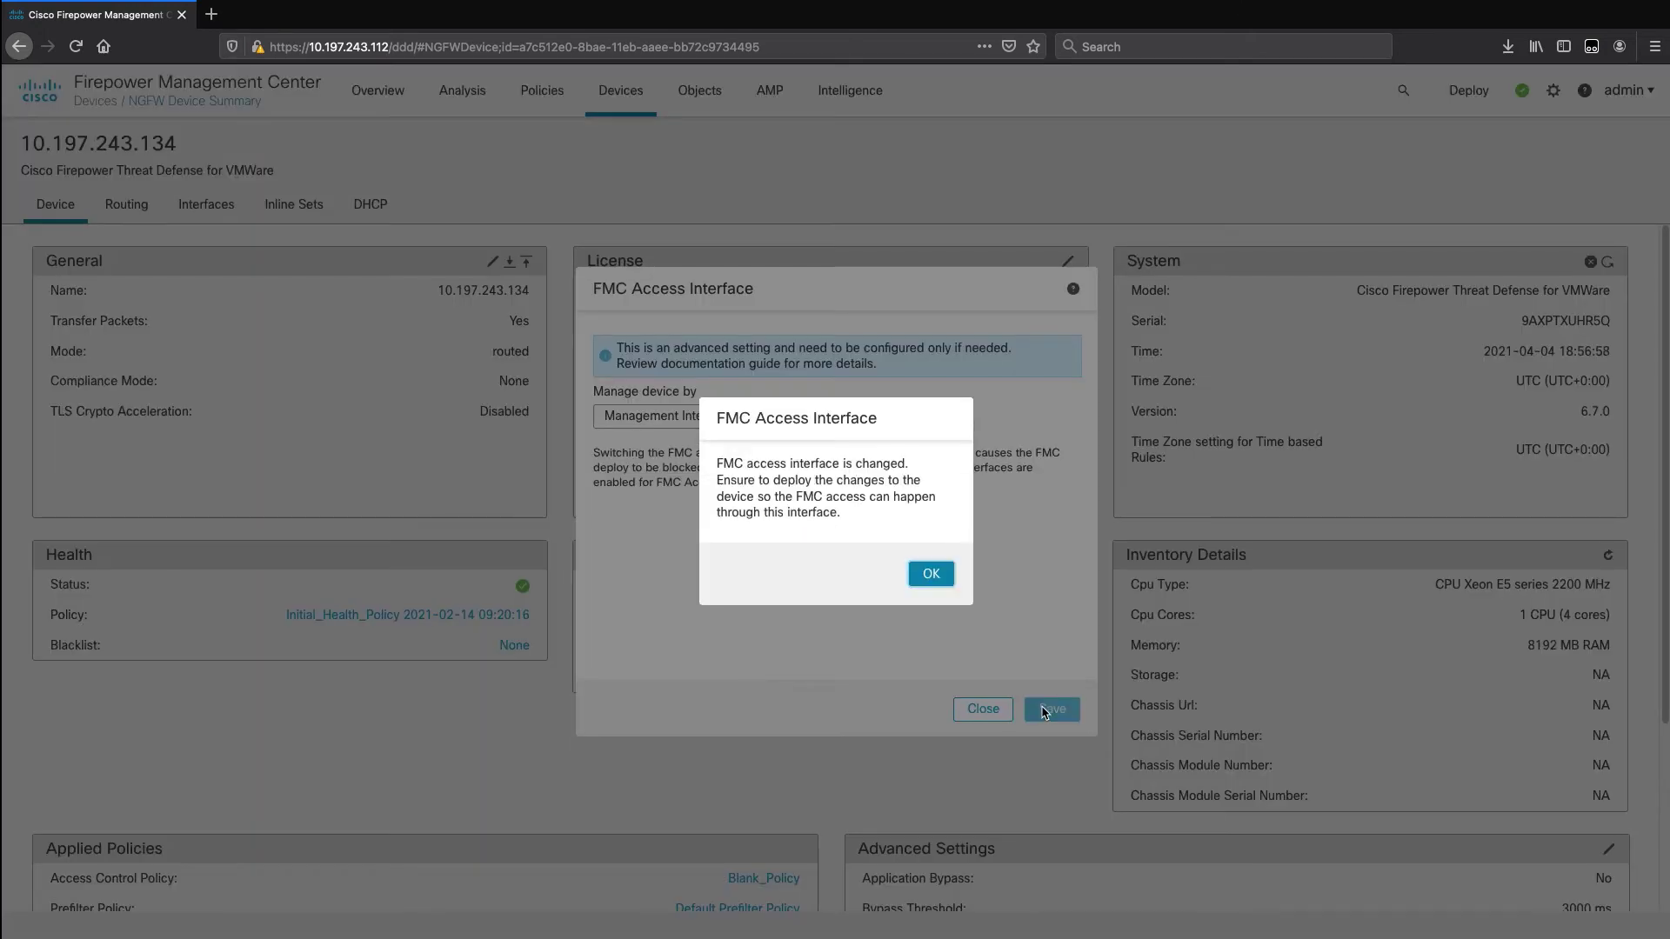
pyautogui.click(931, 573)
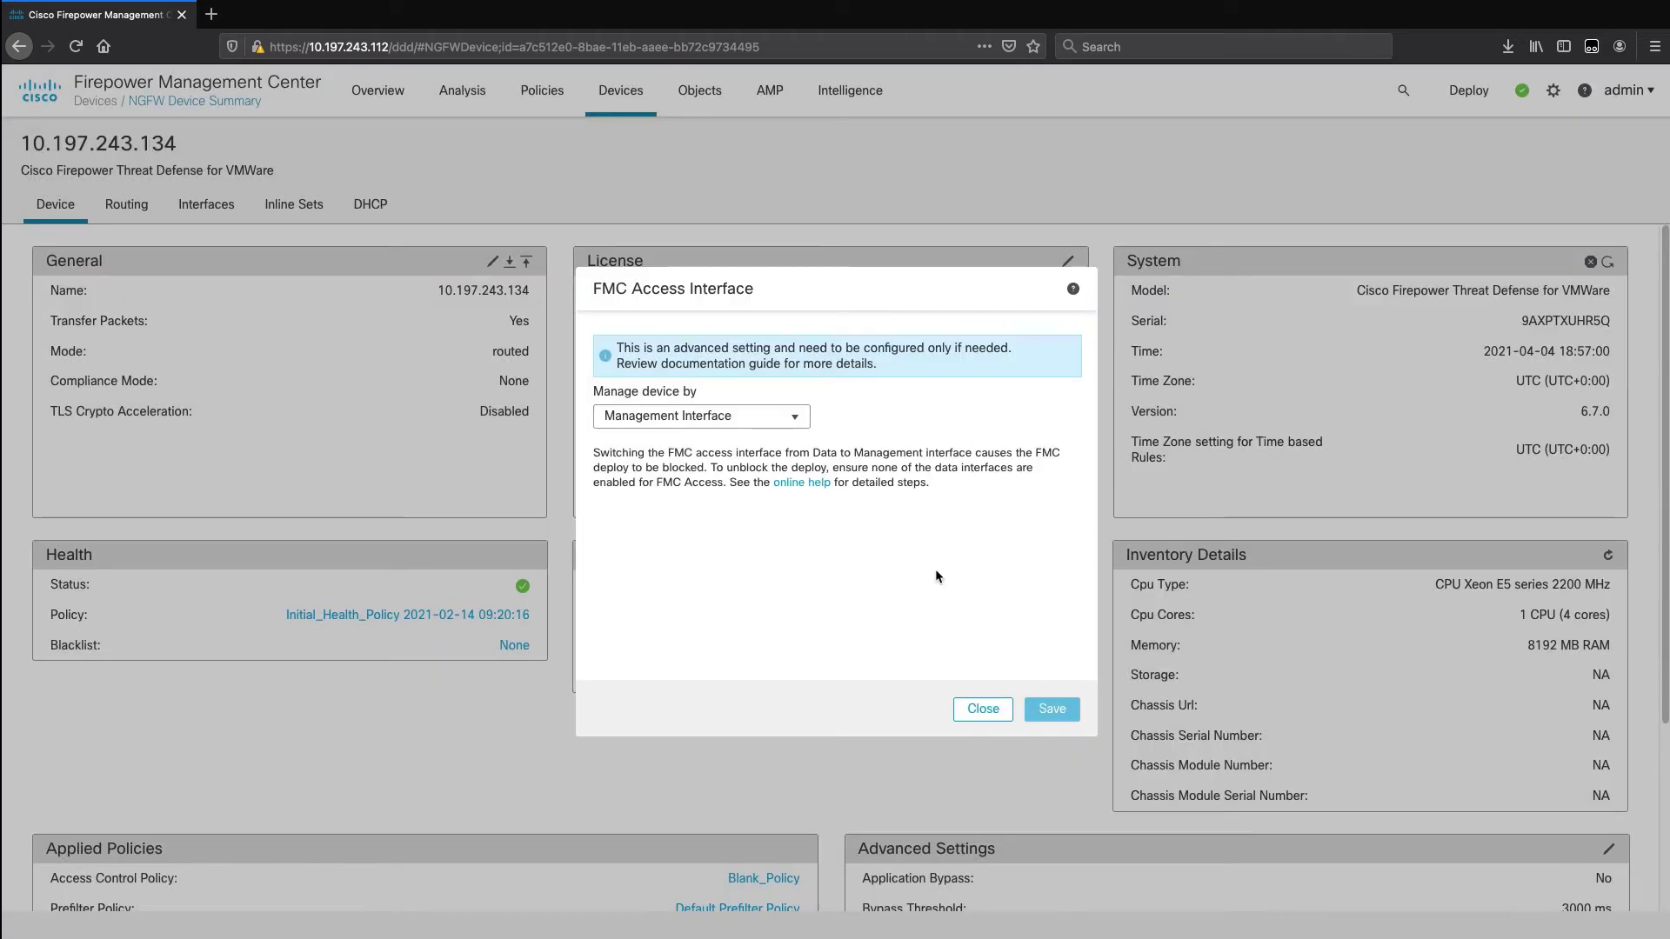
pyautogui.click(983, 709)
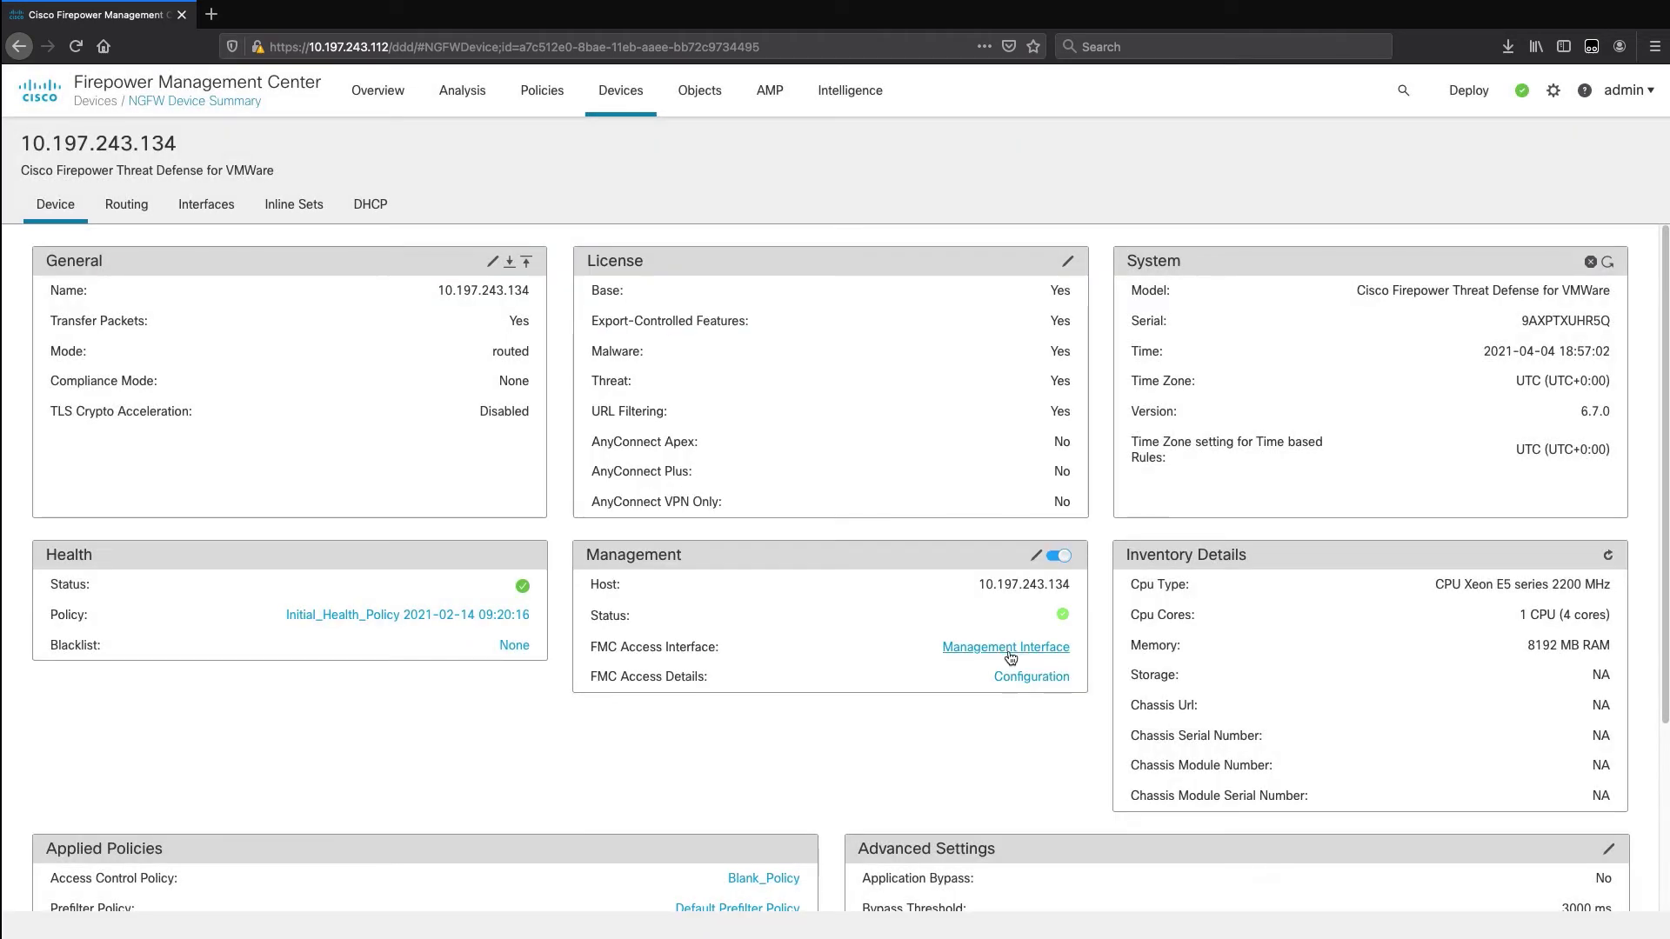
# Change the device's management host address to 10.197.243.133 and save it.
pyautogui.click(1036, 555)
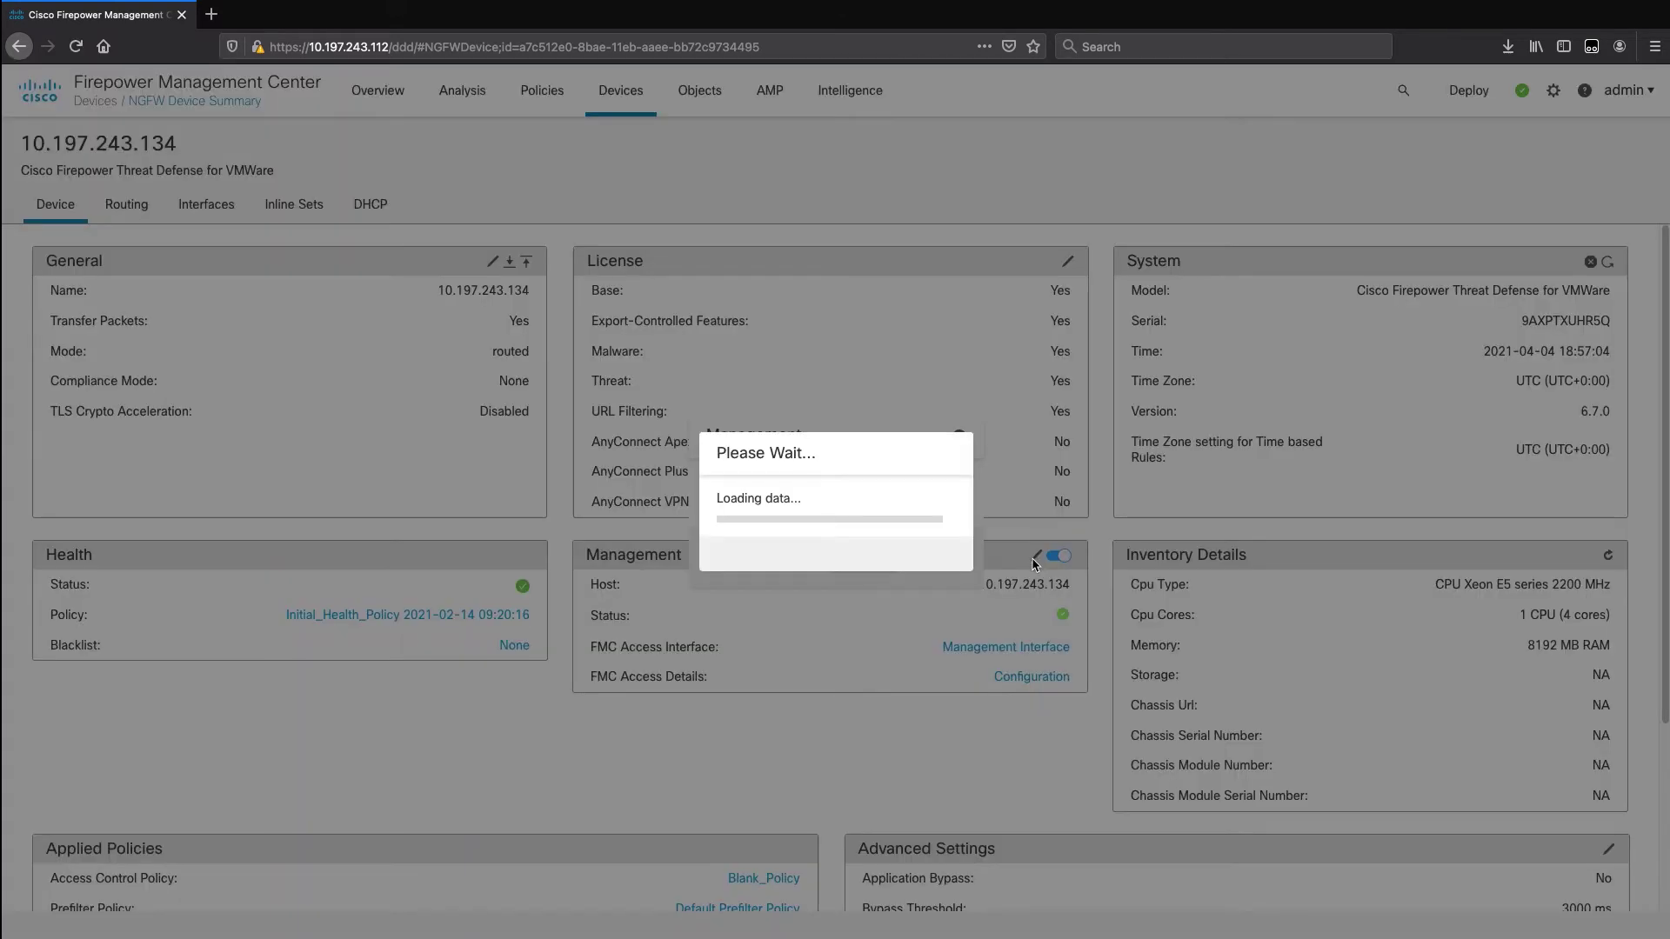
pyautogui.click(956, 488)
pyautogui.press('BackSpace')
pyautogui.write('43.133')
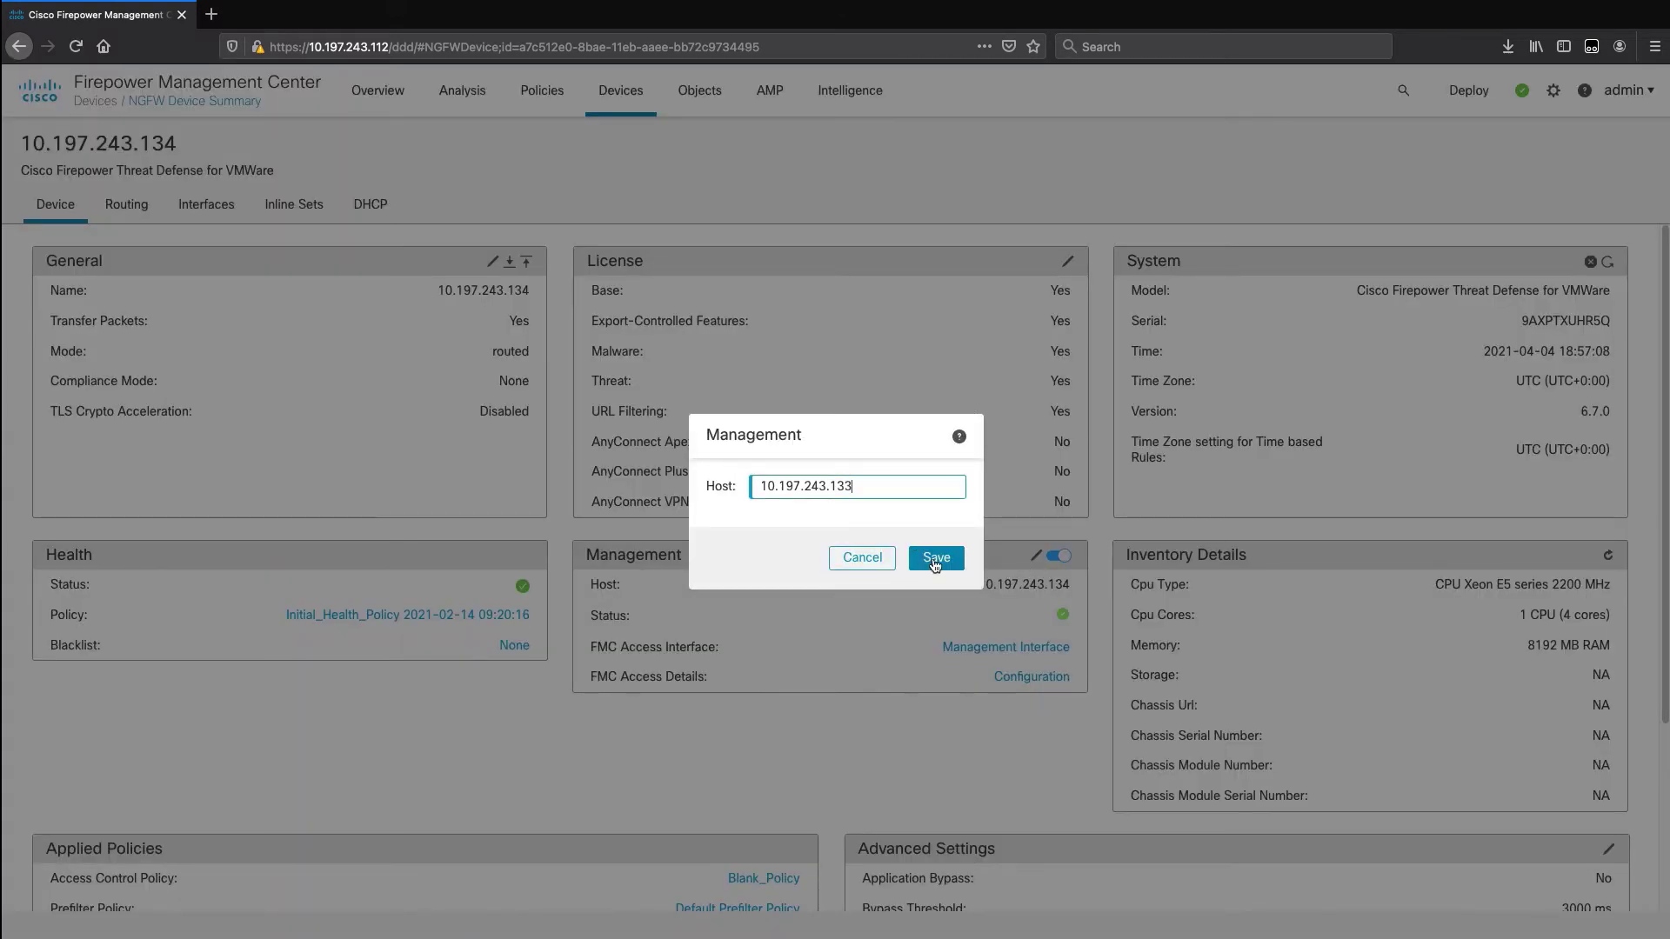
pyautogui.click(936, 558)
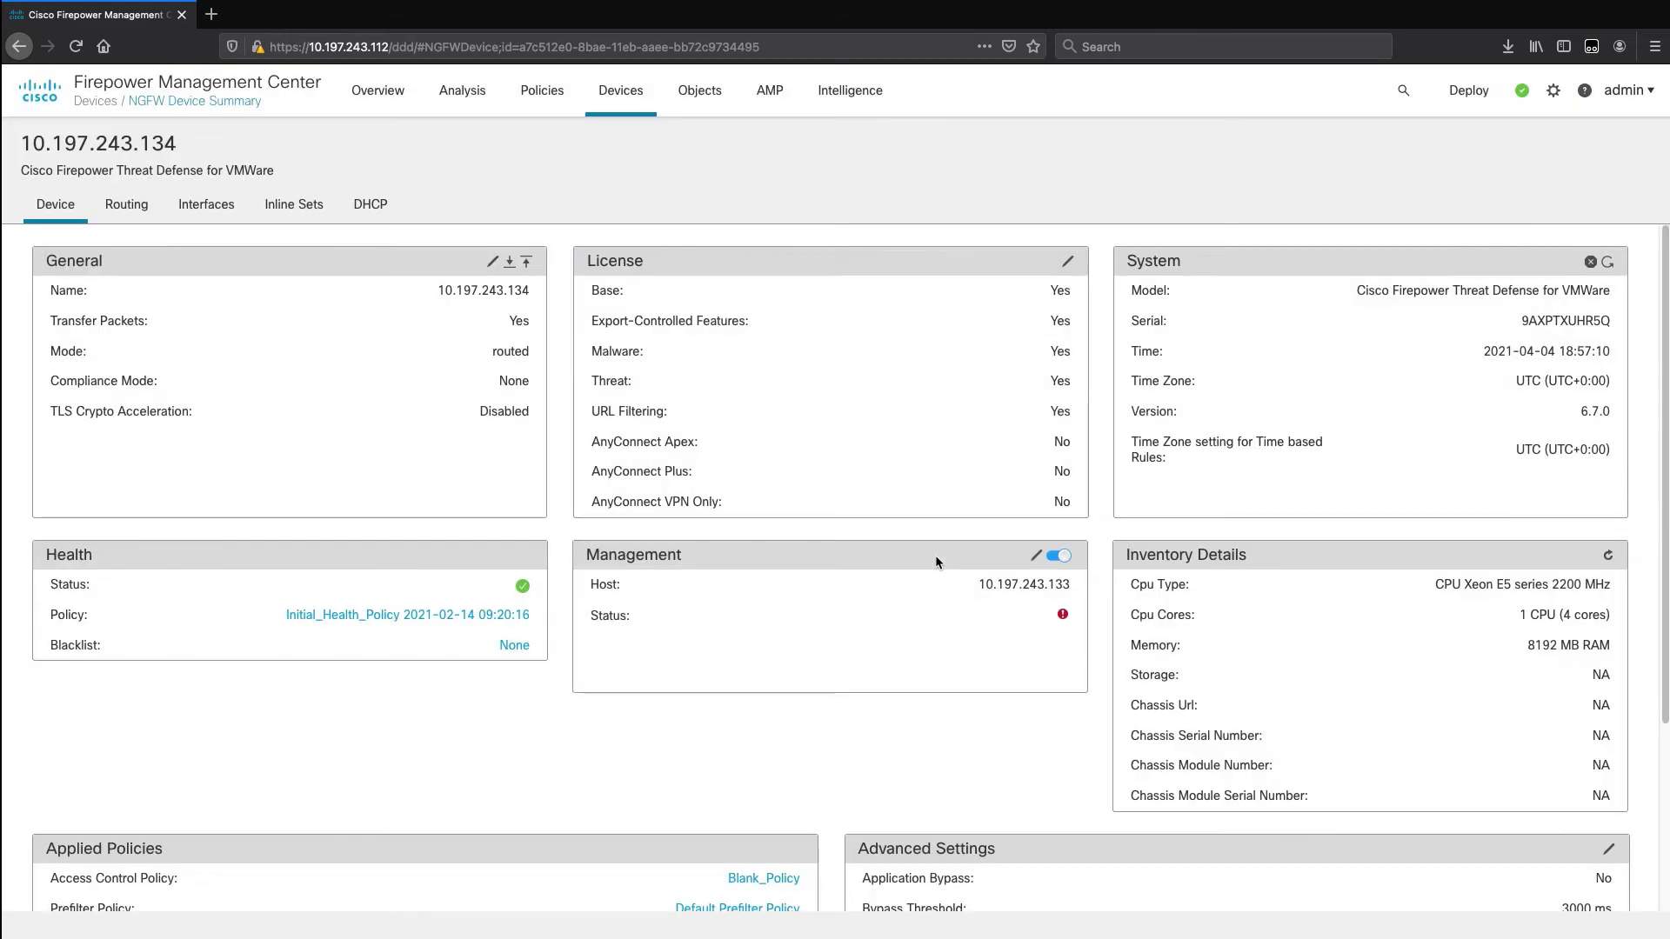
pyautogui.click(207, 205)
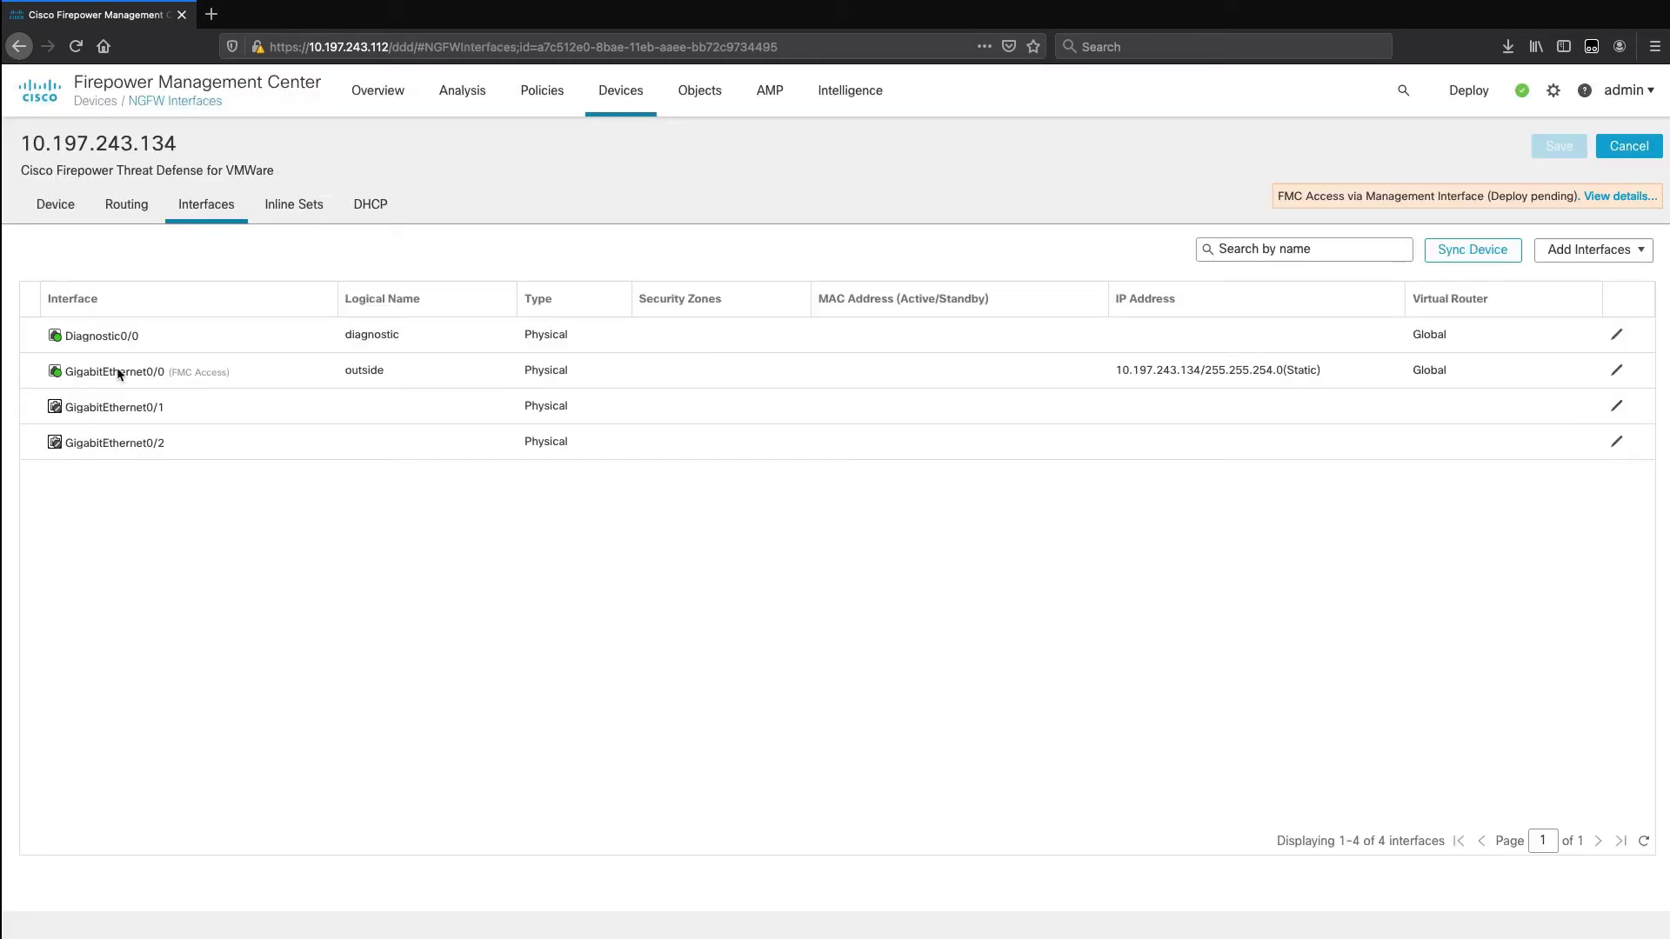
# Uncheck Enable management on GigabitEthernet0/0 and save, ignoring the DNS removal warning.
pyautogui.click(1616, 371)
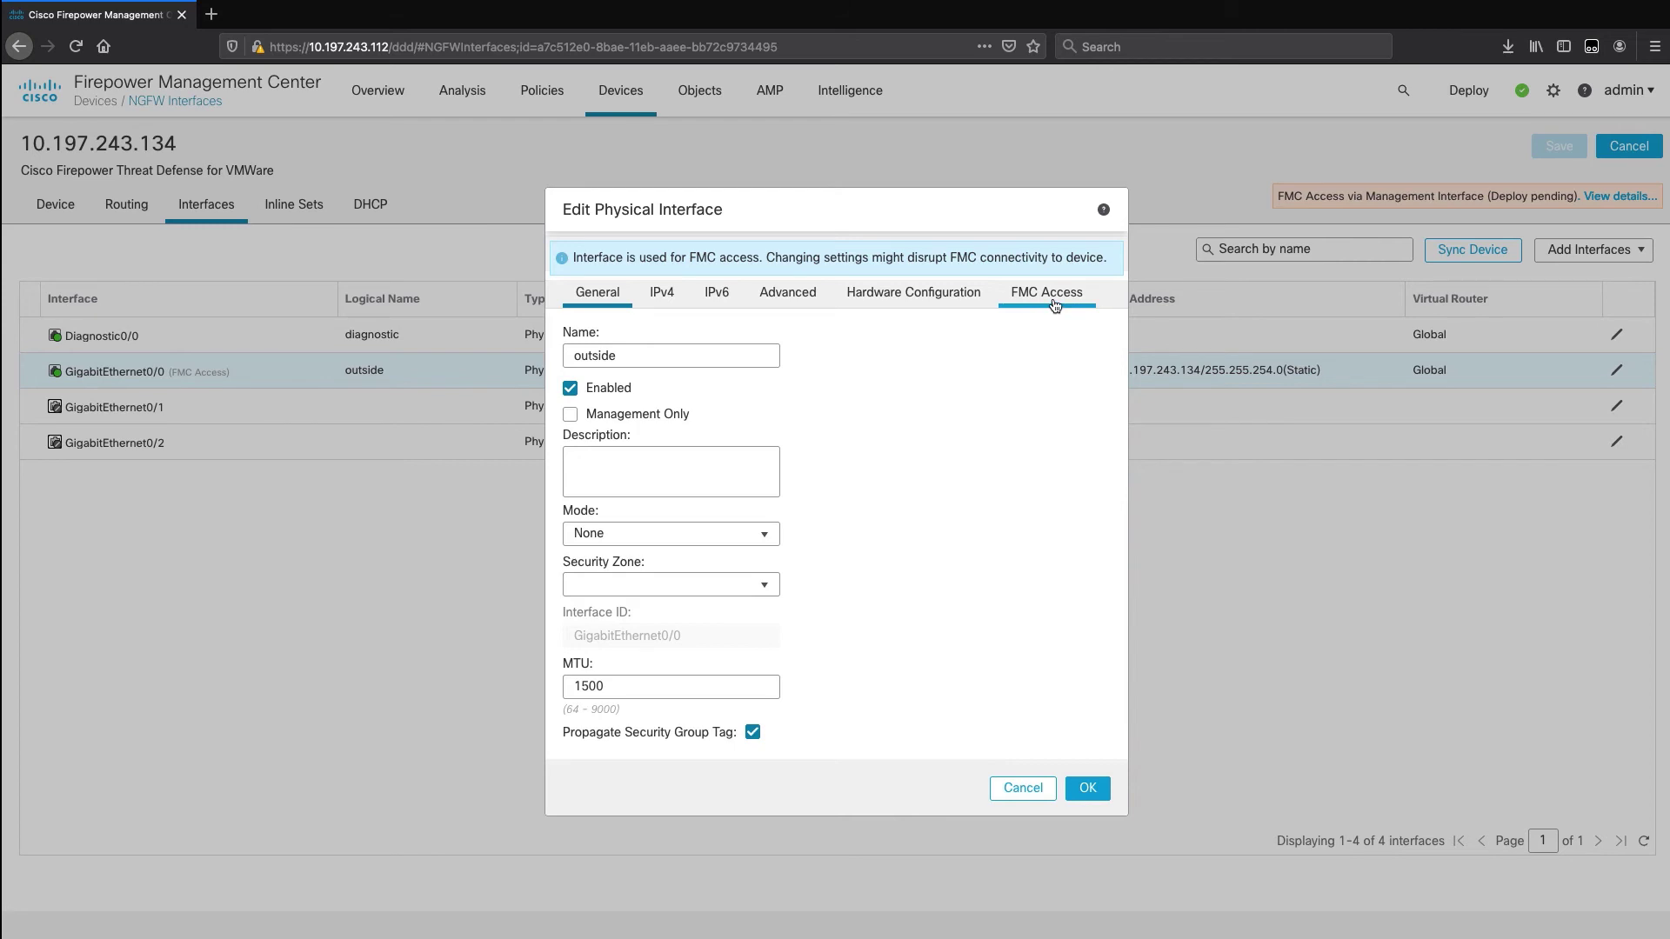
pyautogui.click(1055, 302)
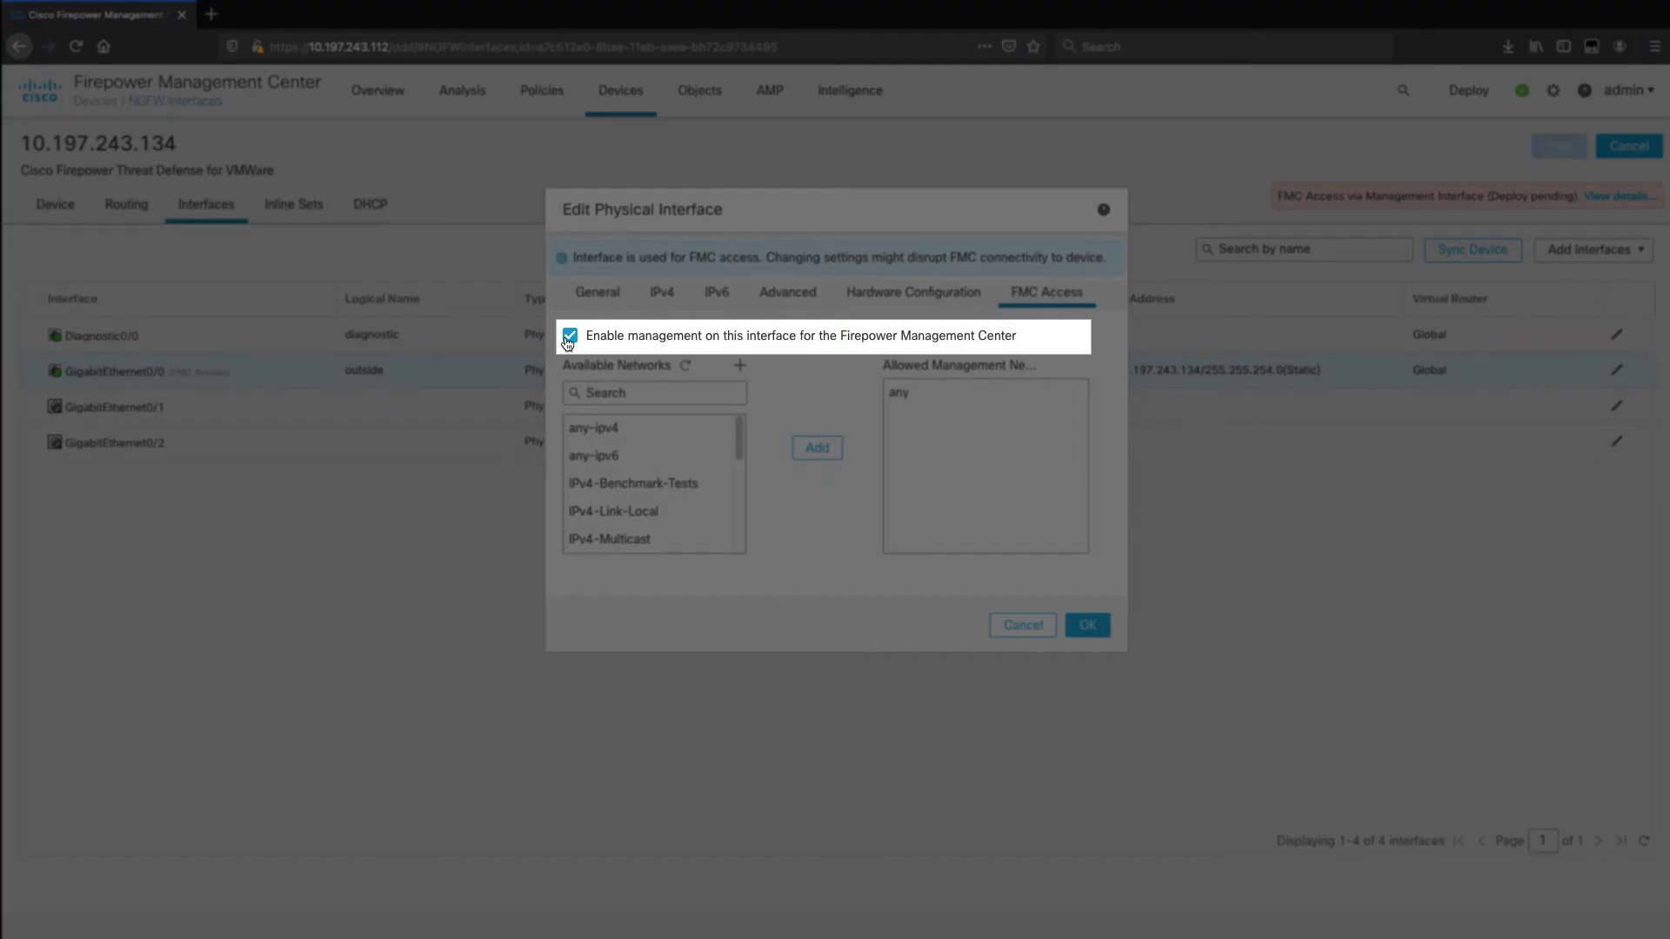
pyautogui.click(570, 336)
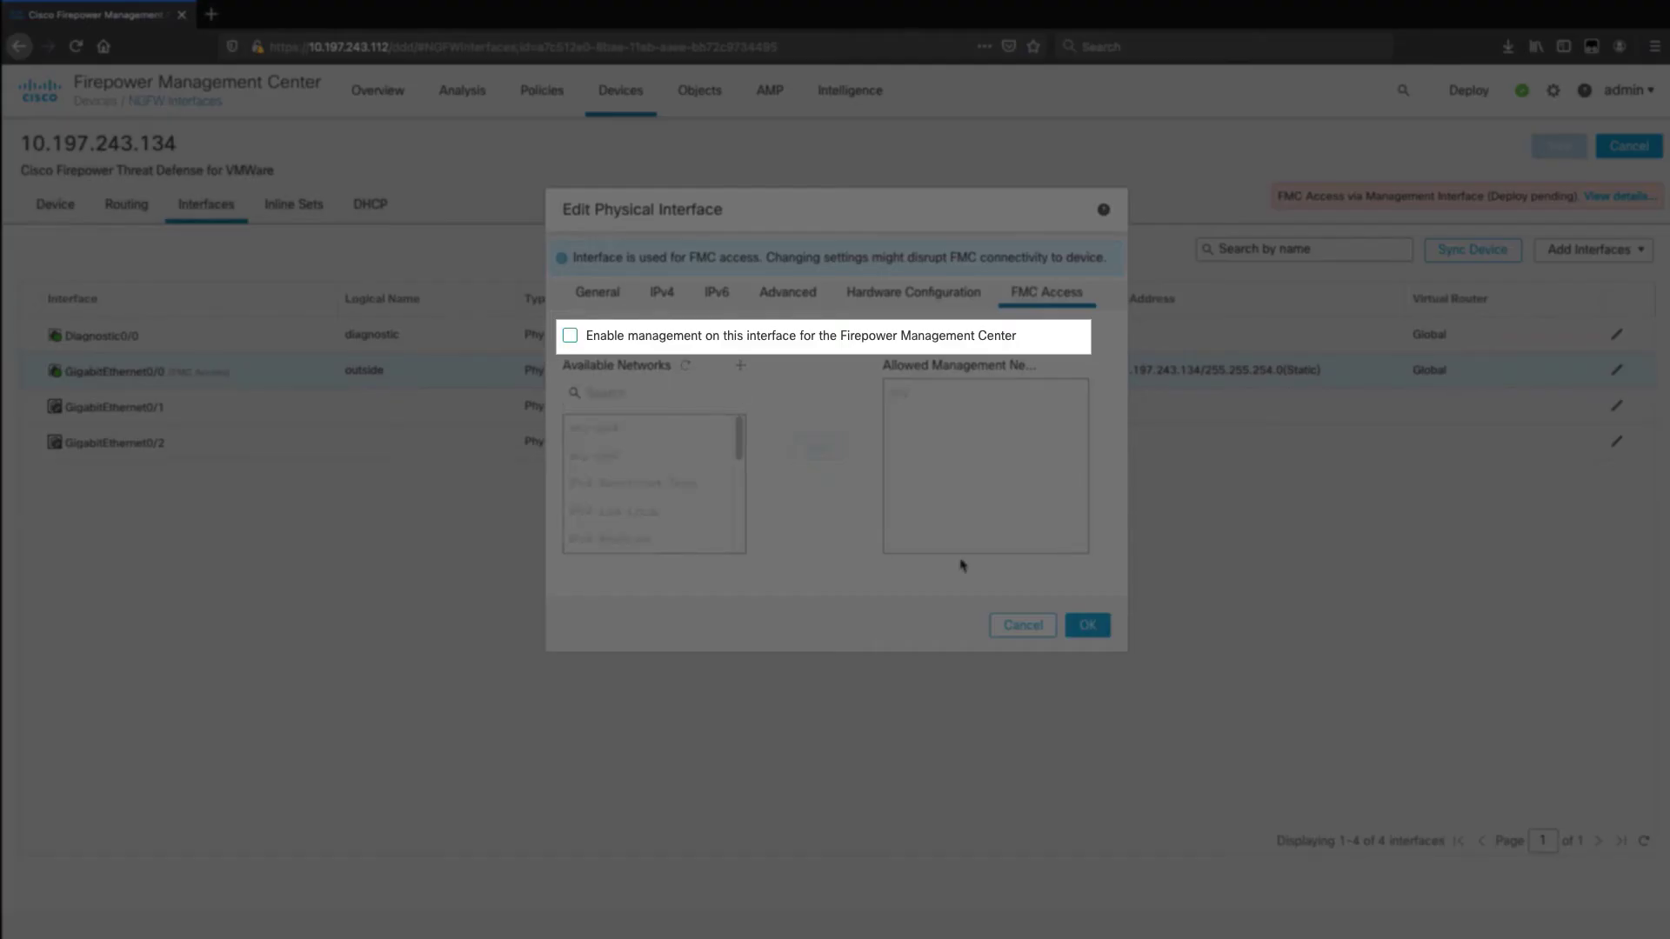
pyautogui.click(1090, 626)
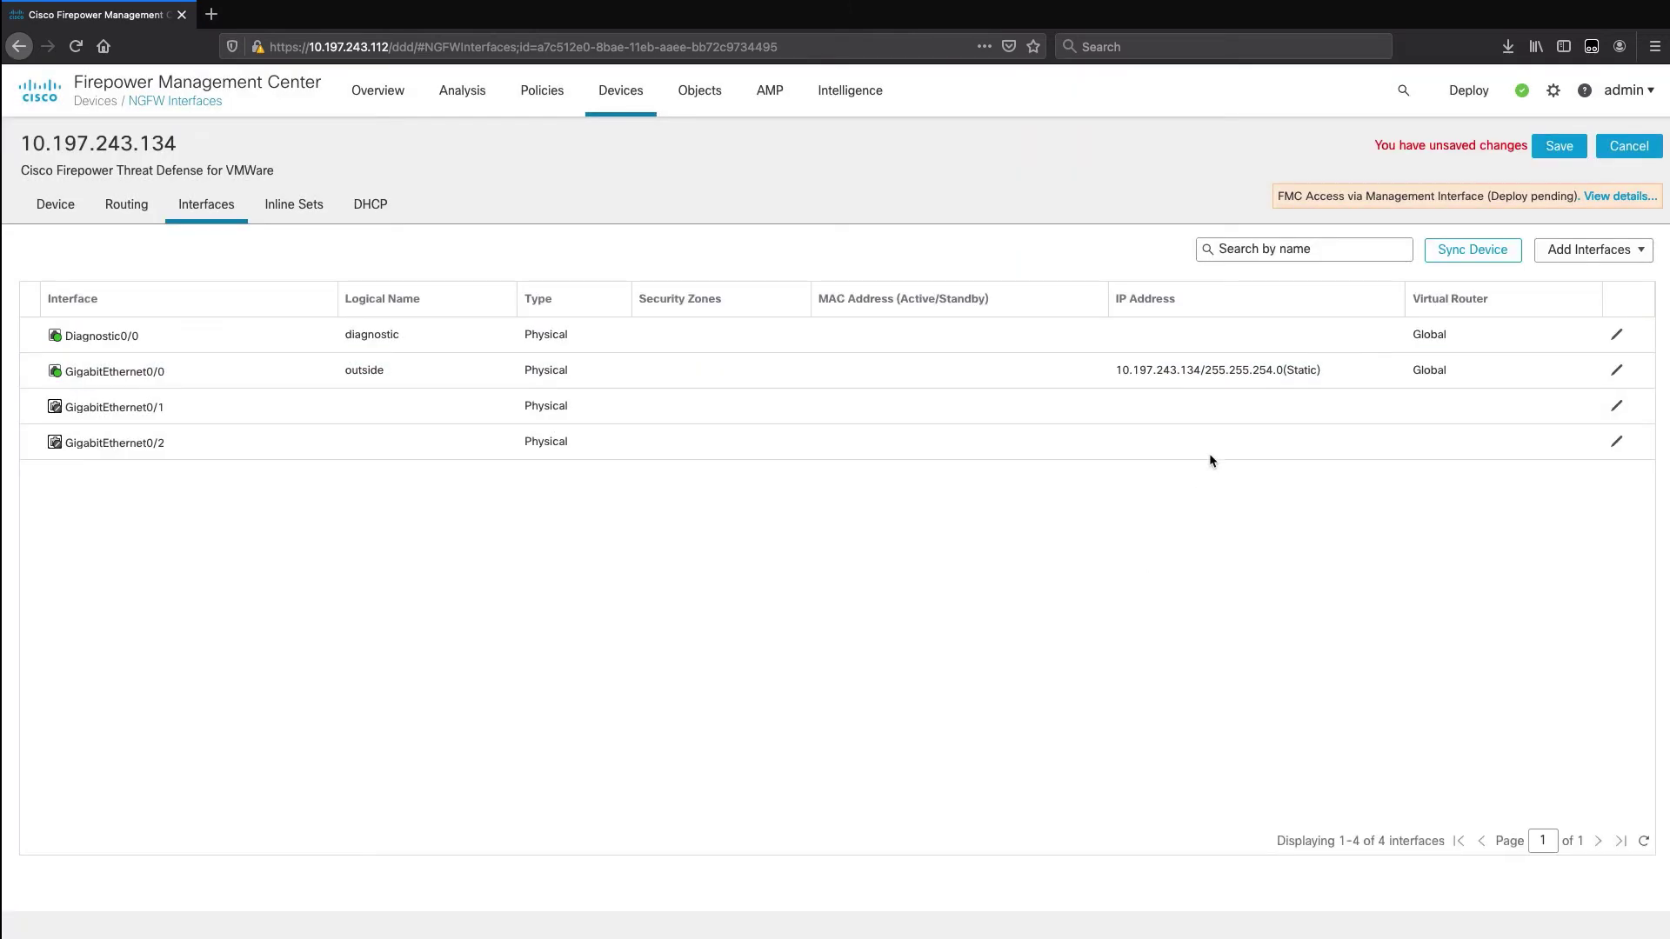
pyautogui.click(1556, 147)
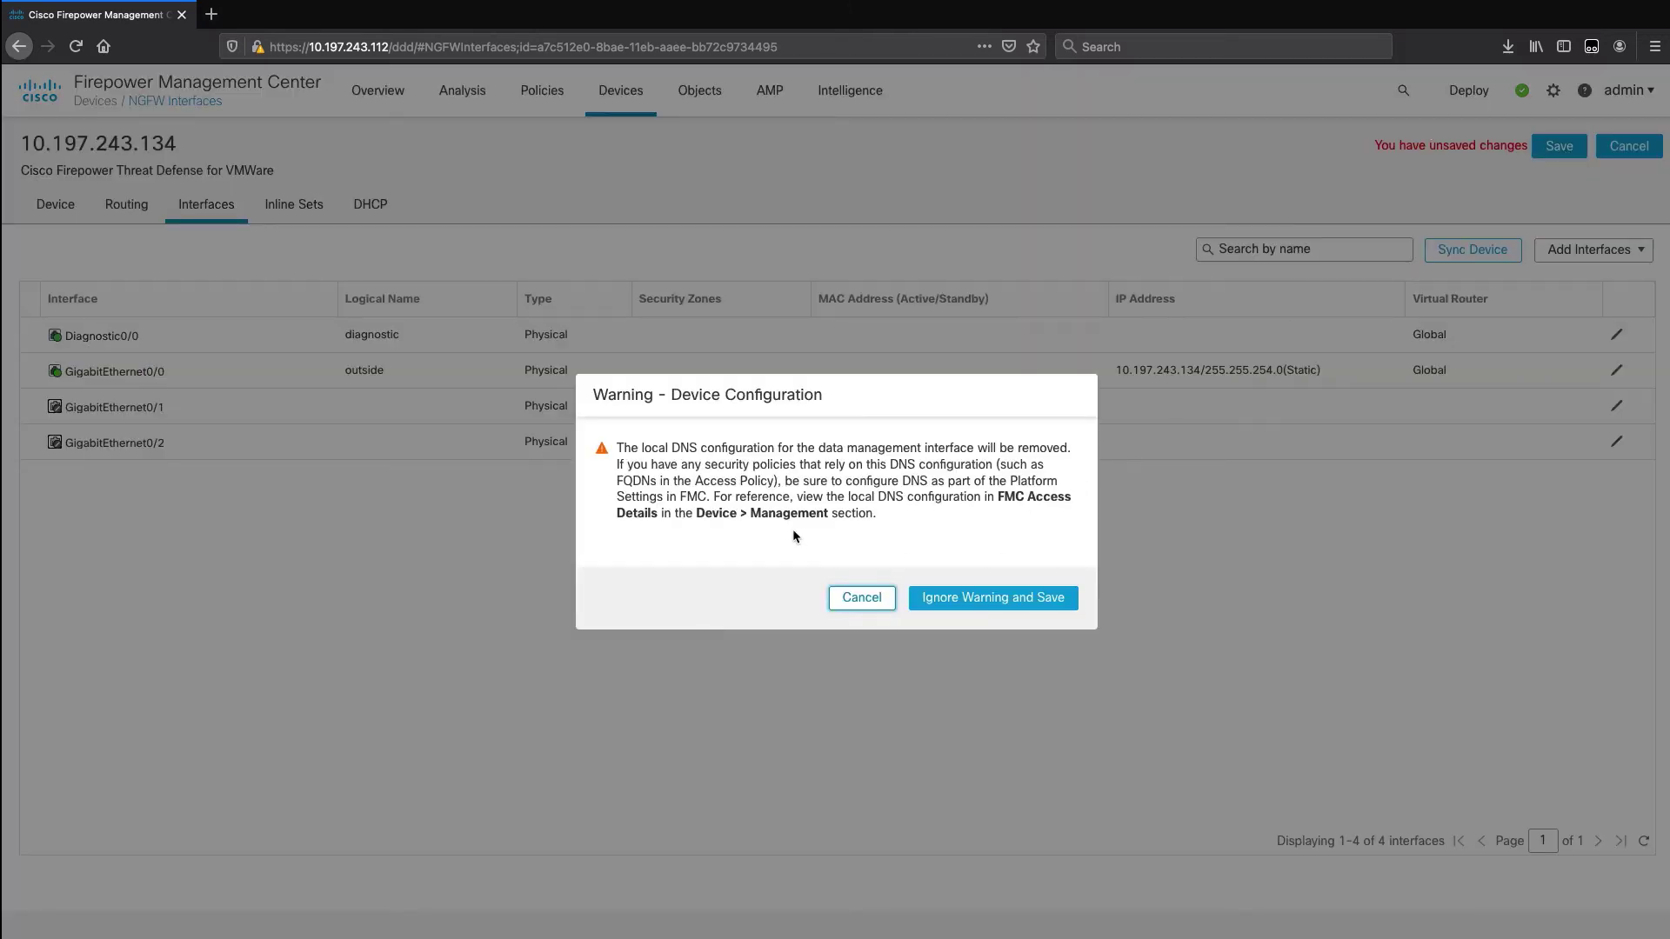
pyautogui.click(958, 606)
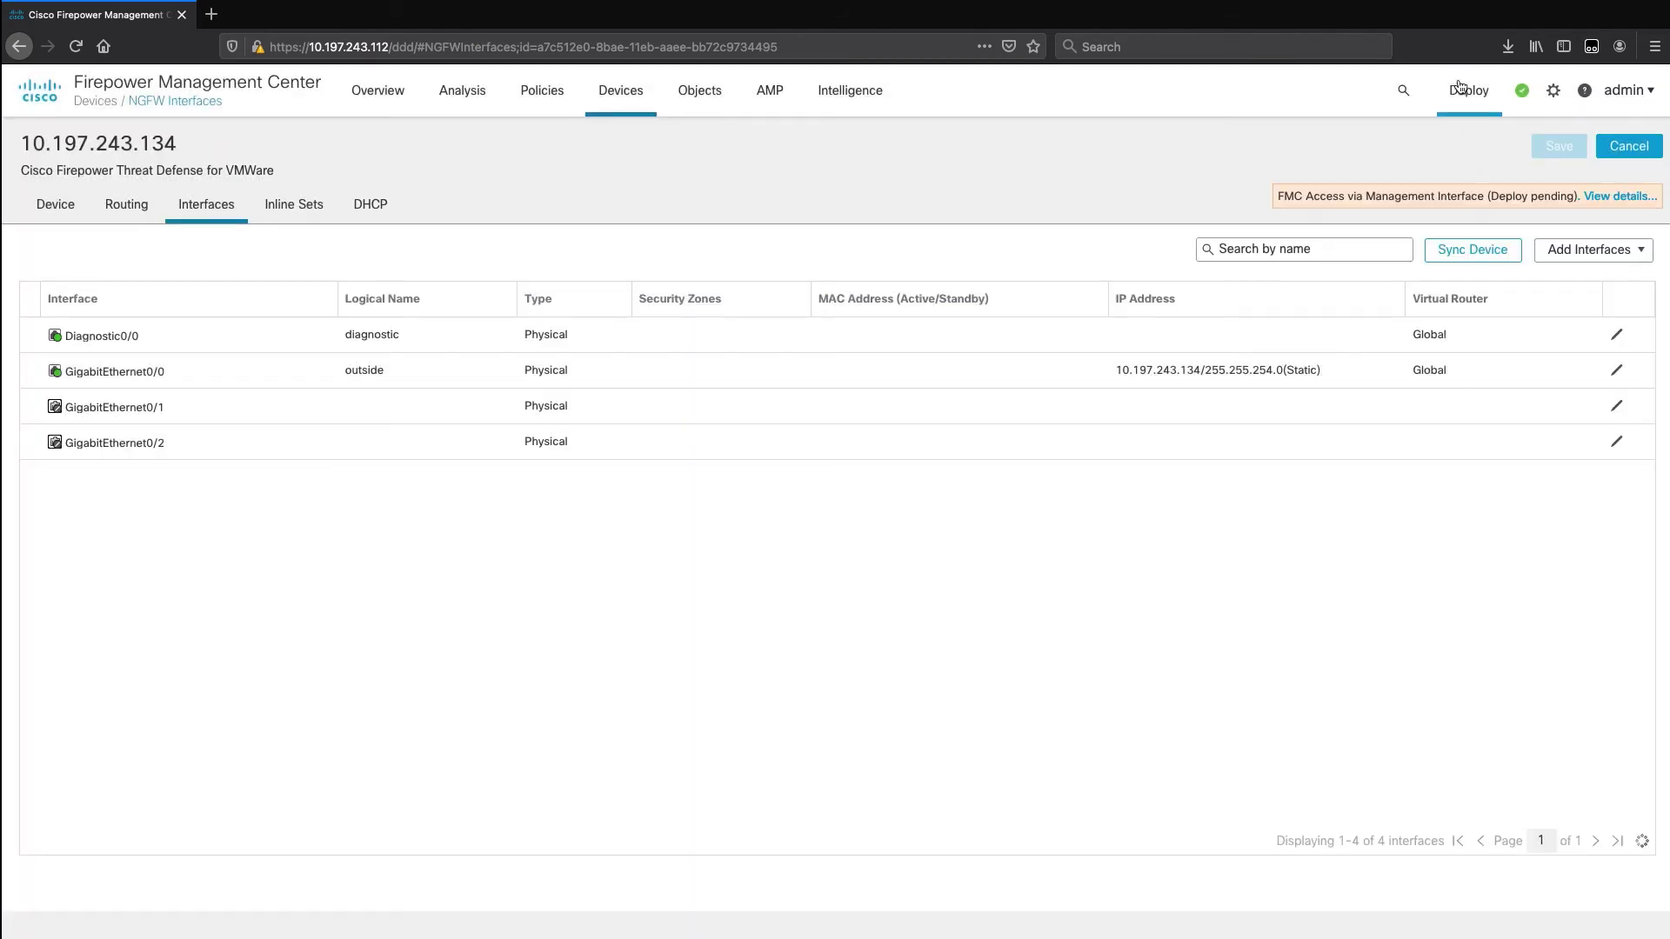
pyautogui.click(1461, 87)
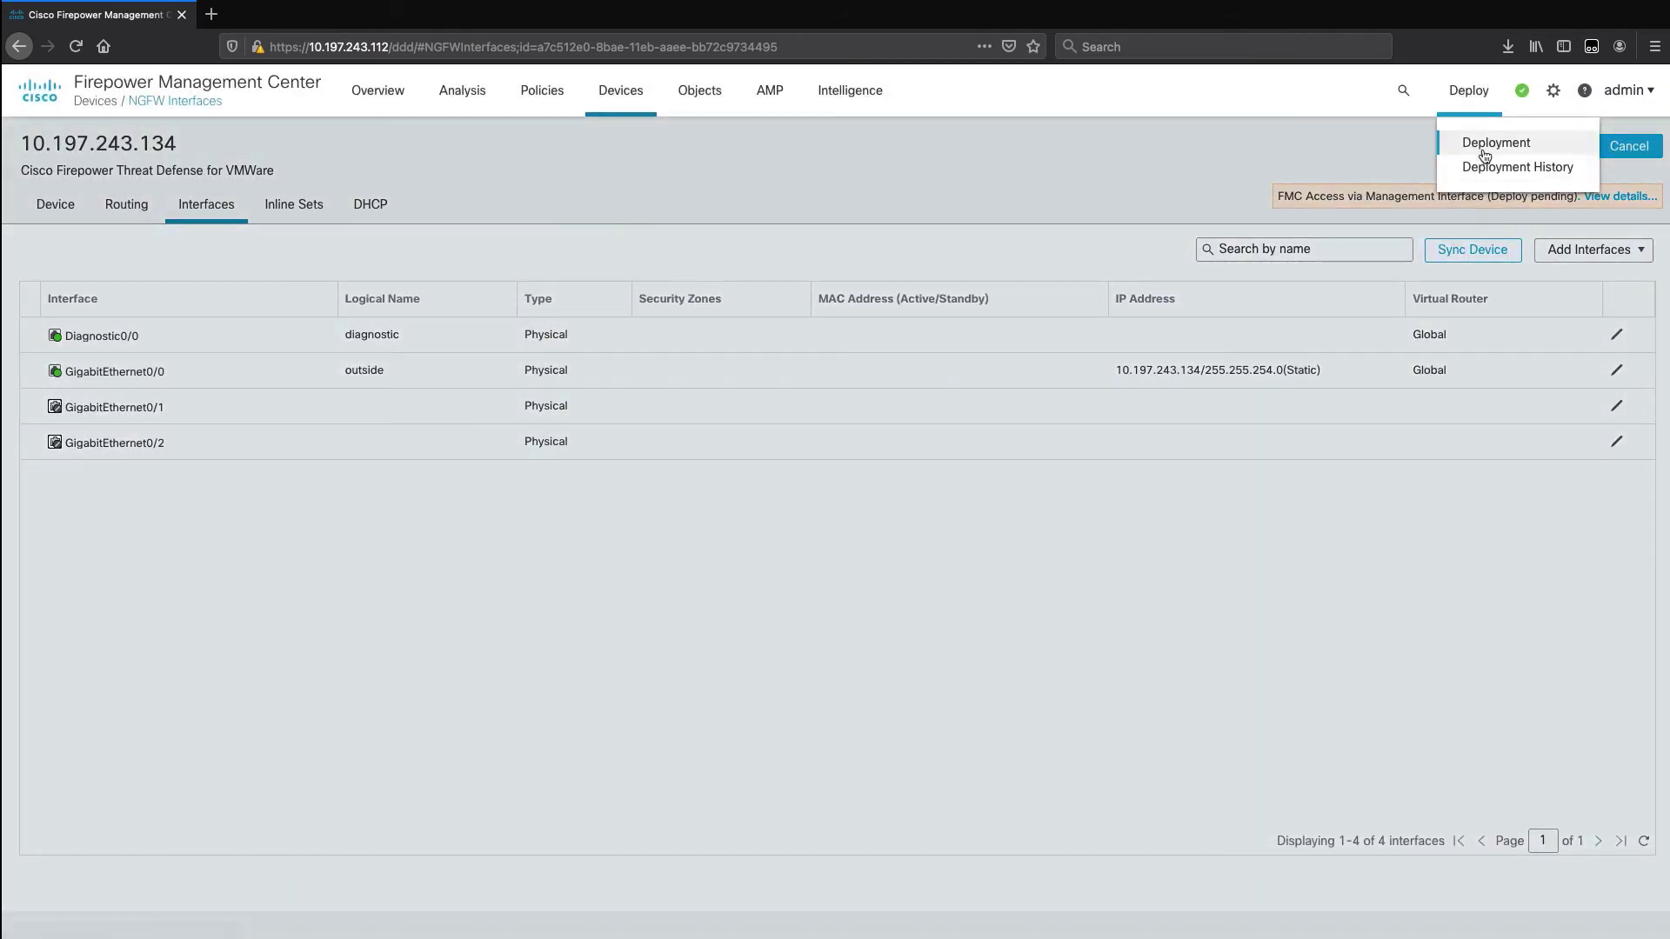
# Deploy pending changes to device 10.197.243.134, proceeding past the interface change warning.
pyautogui.click(1485, 143)
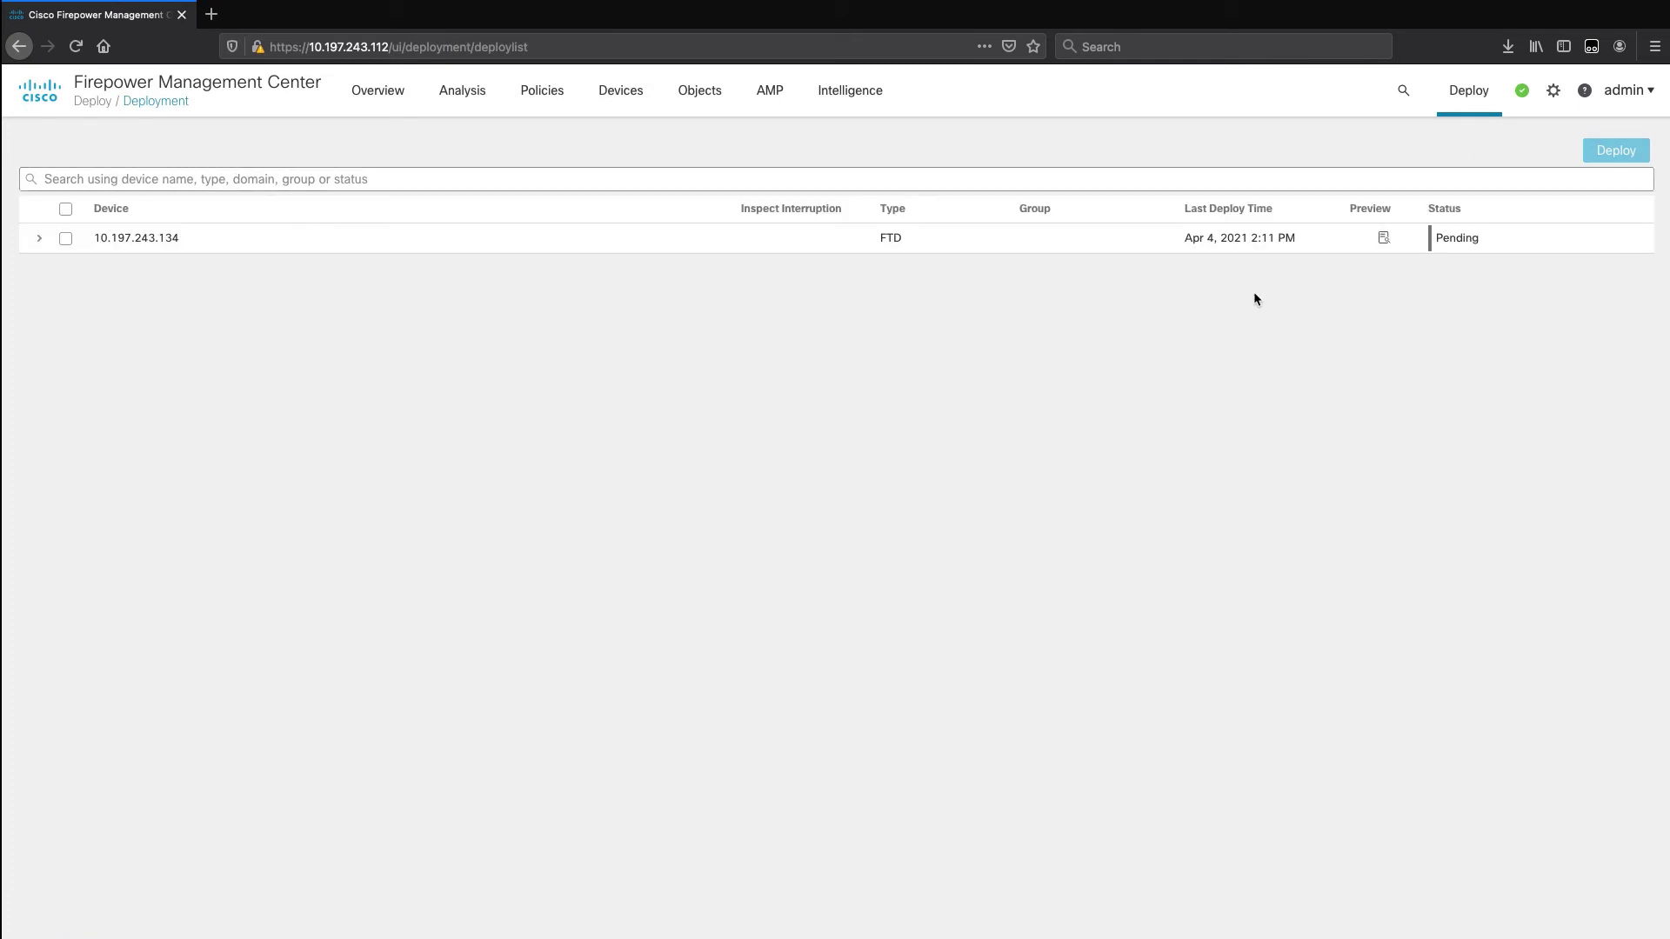
pyautogui.click(44, 238)
pyautogui.click(65, 238)
pyautogui.click(1618, 160)
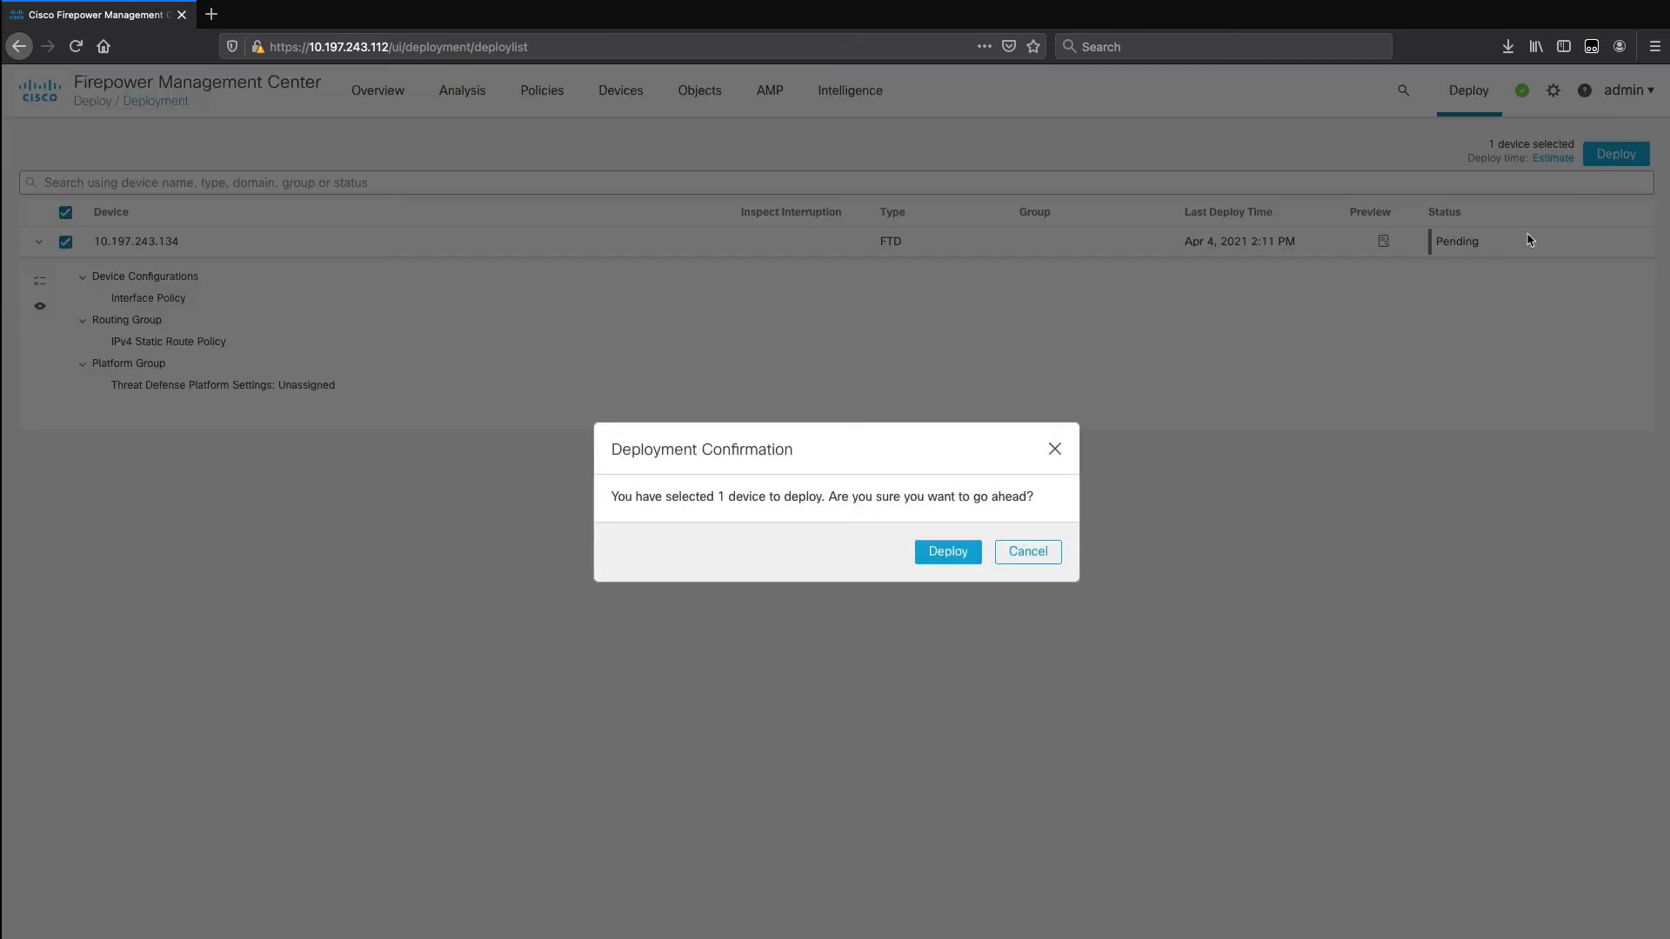
pyautogui.click(948, 552)
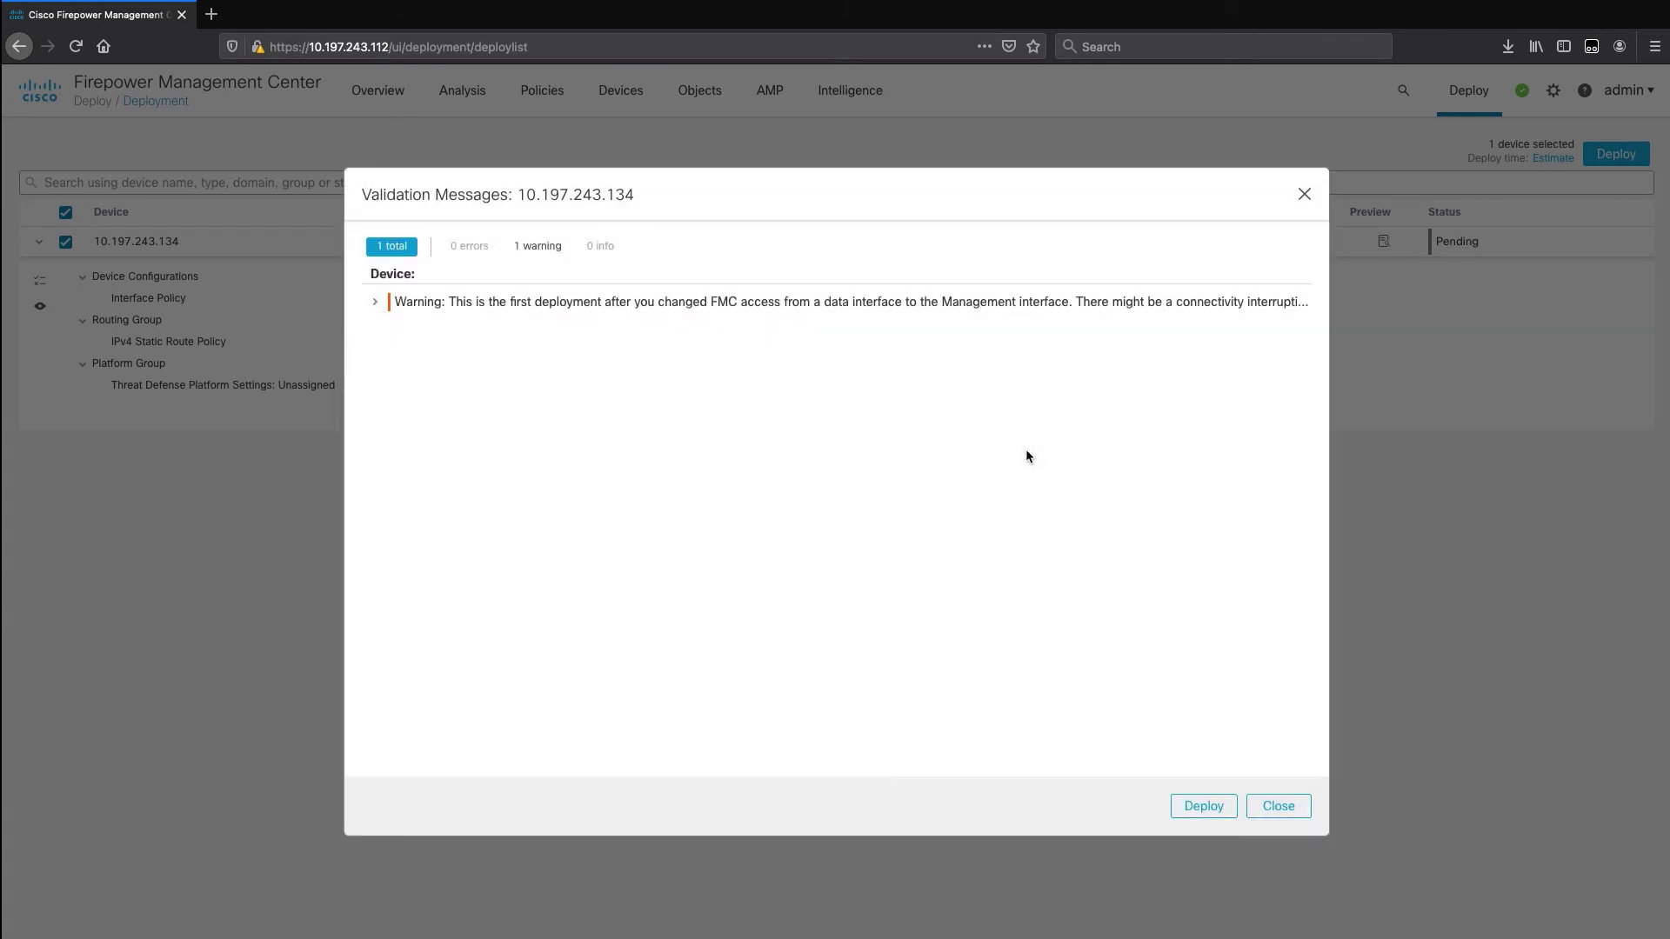
pyautogui.moveTo(484, 302); pyautogui.dragTo(1297, 302)
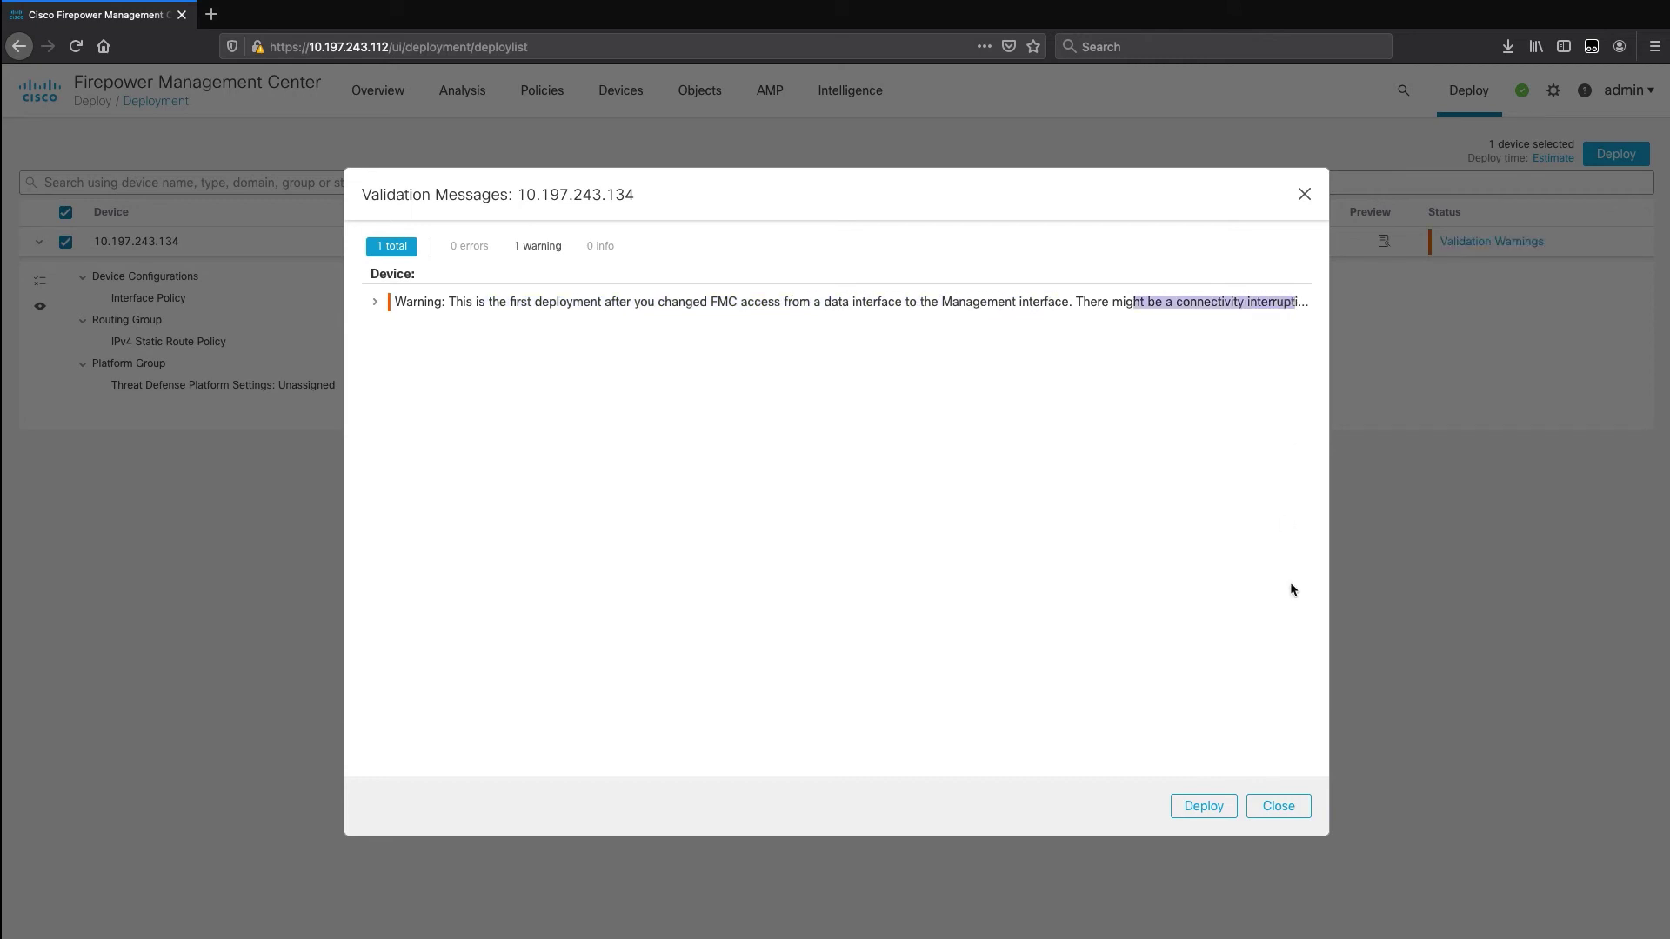
pyautogui.click(1207, 748)
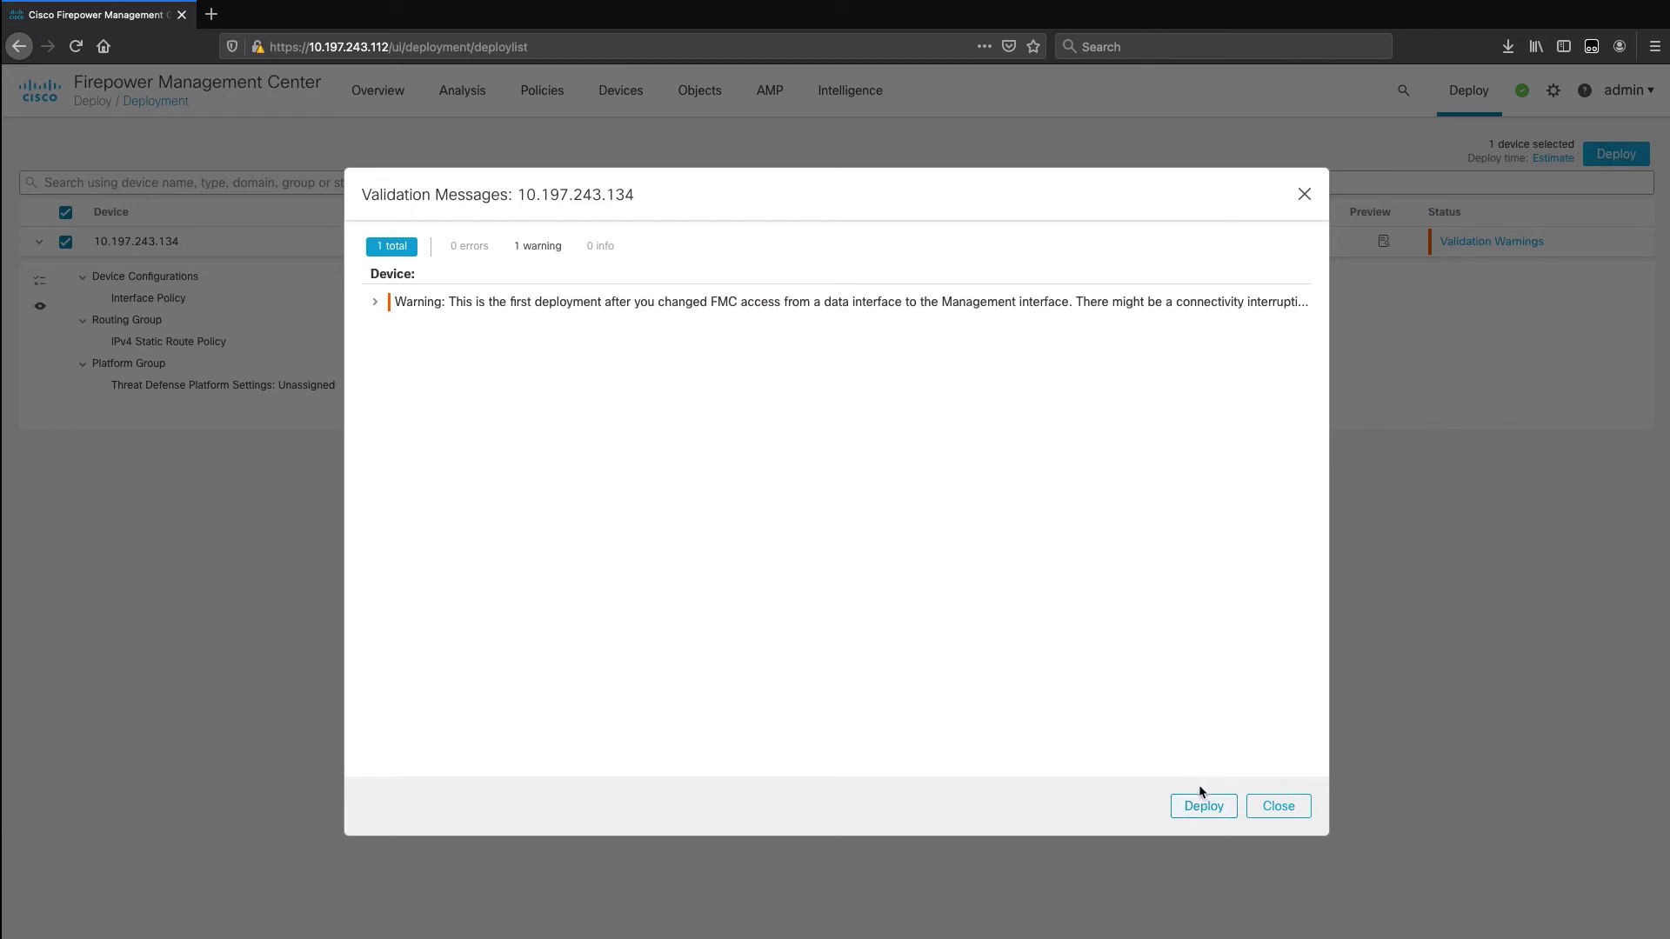
pyautogui.click(1202, 801)
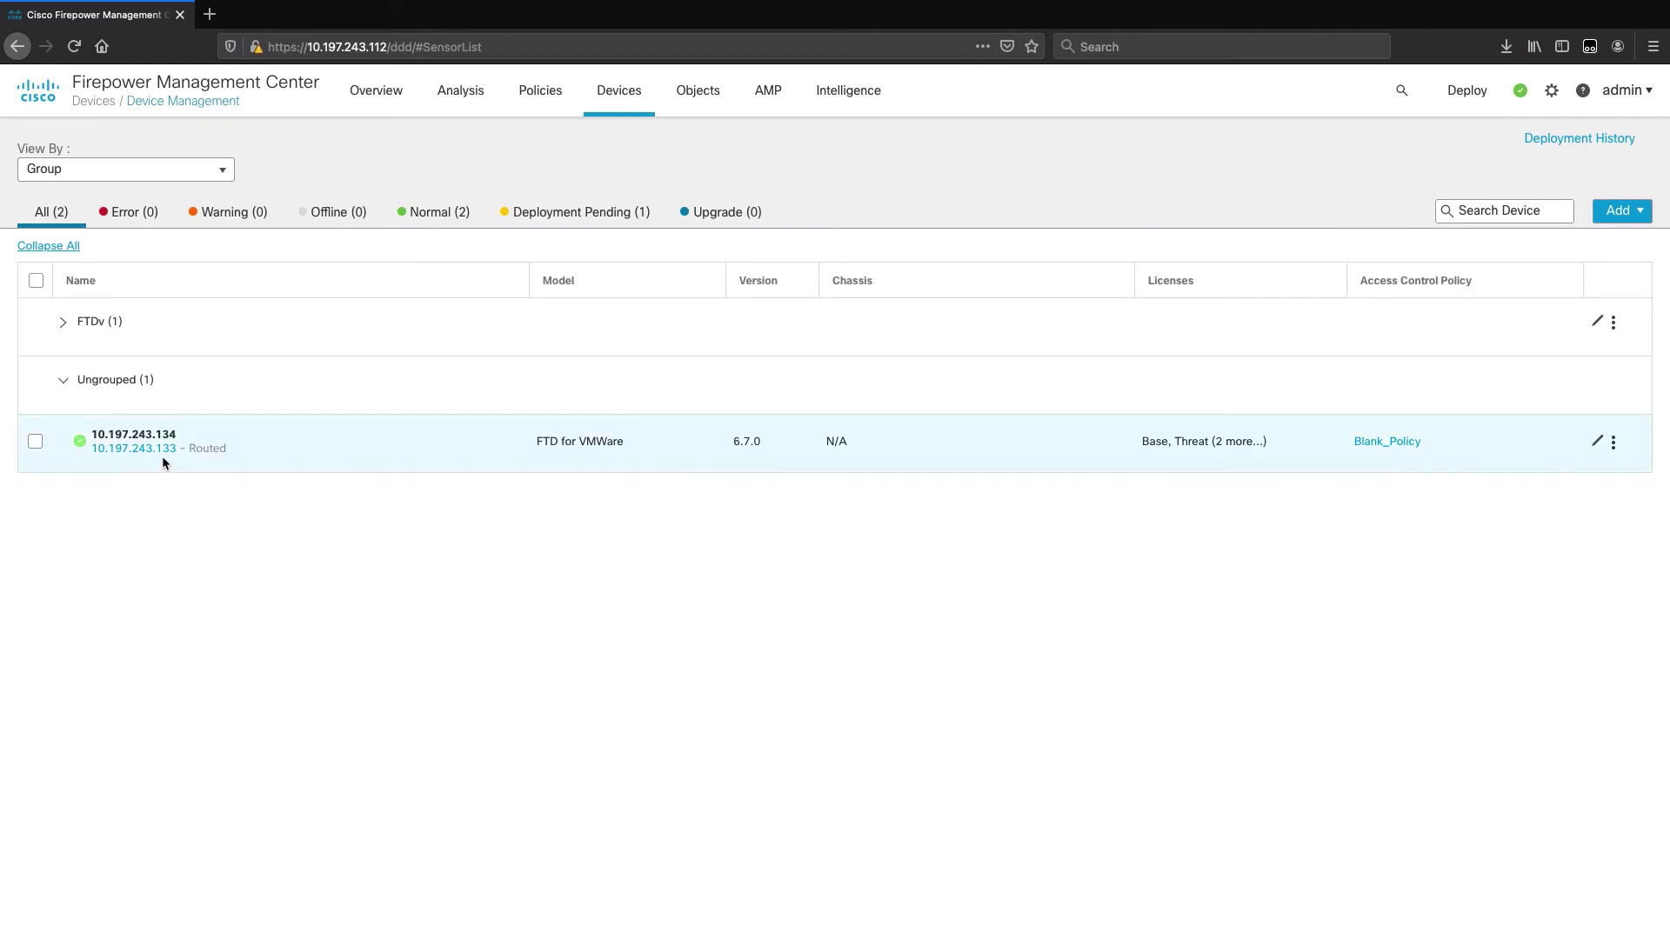
# Change the device's management host address to 10.197.243.134 and save it.
pyautogui.moveTo(171, 461)
pyautogui.click(1597, 441)
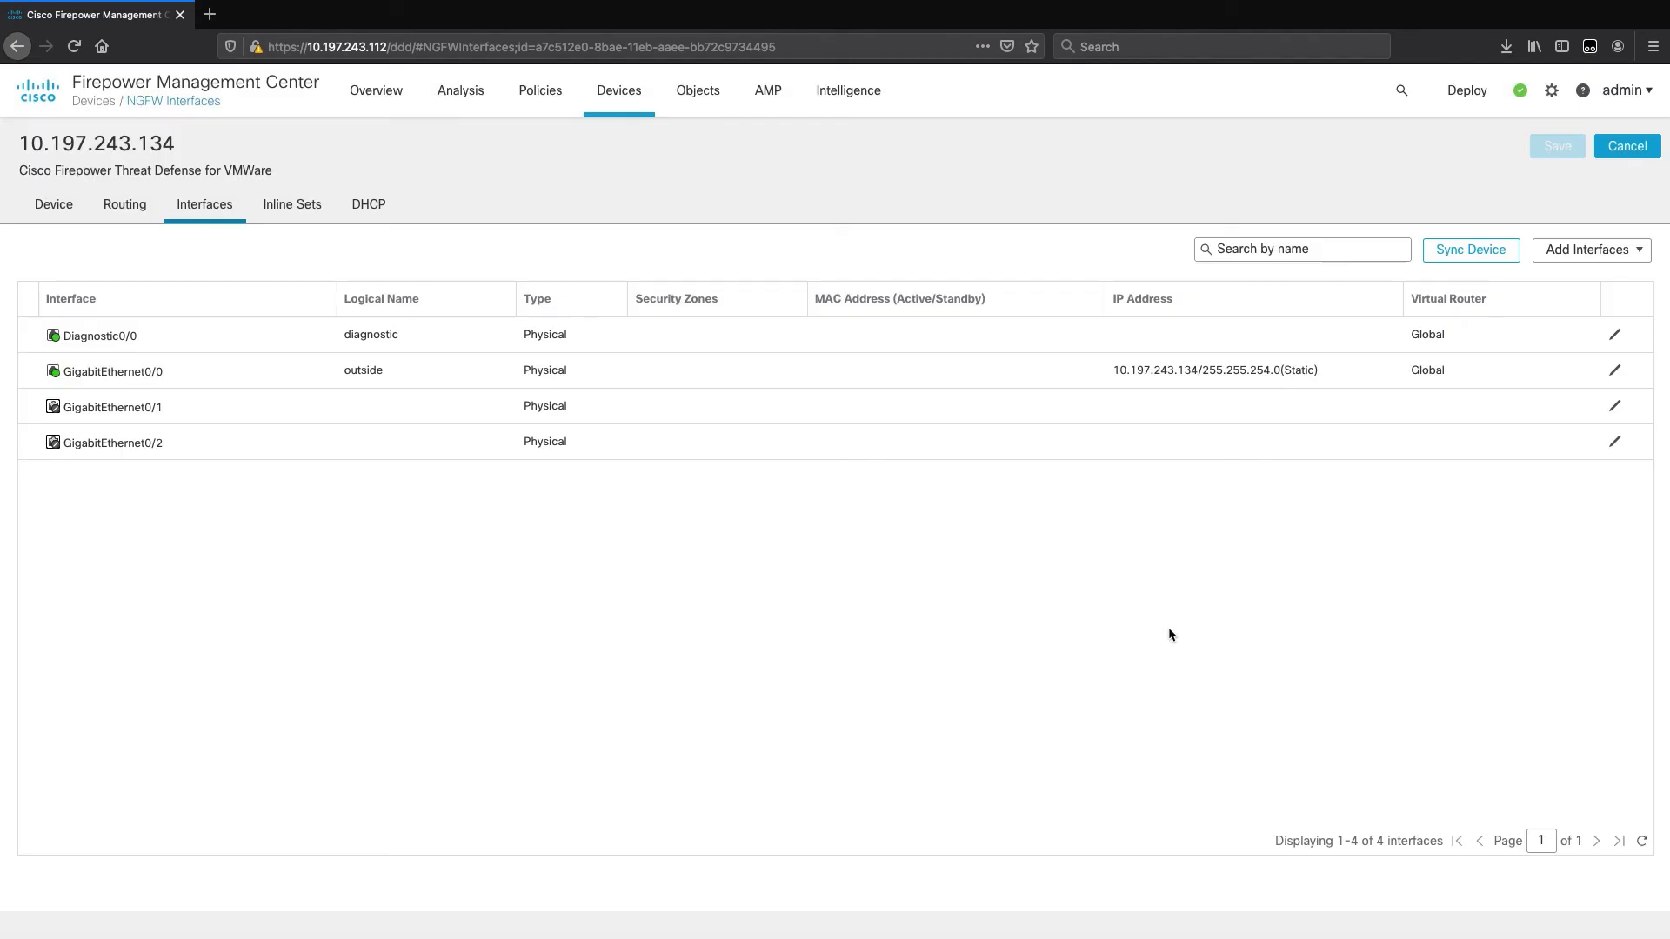
pyautogui.click(59, 209)
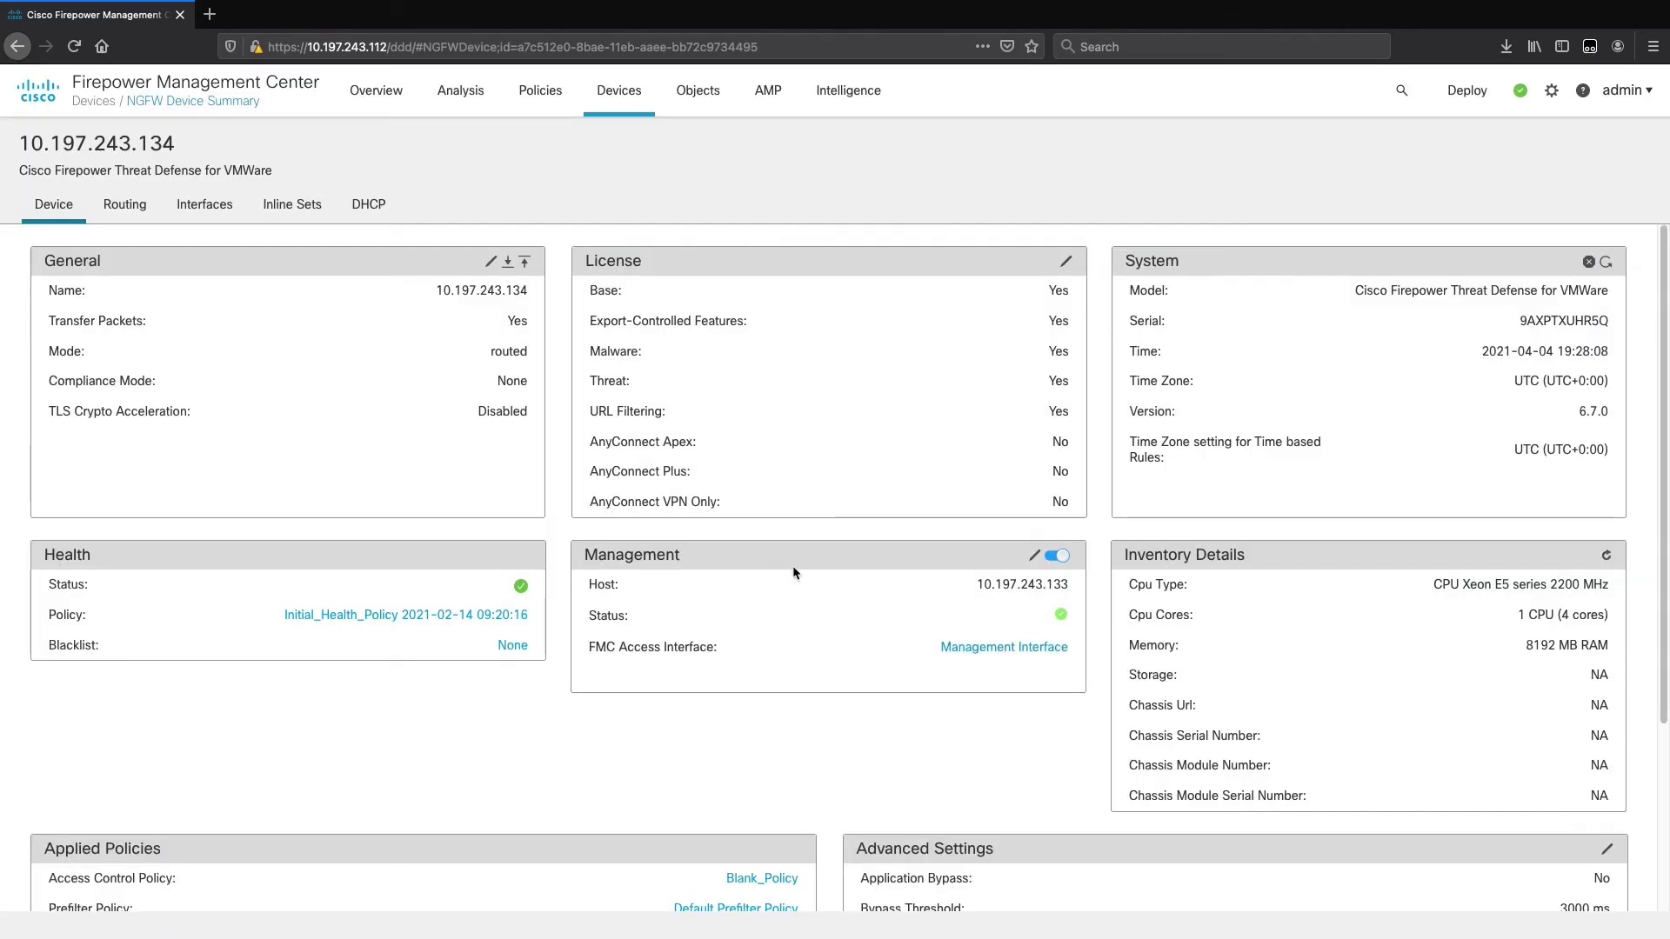
pyautogui.click(1035, 555)
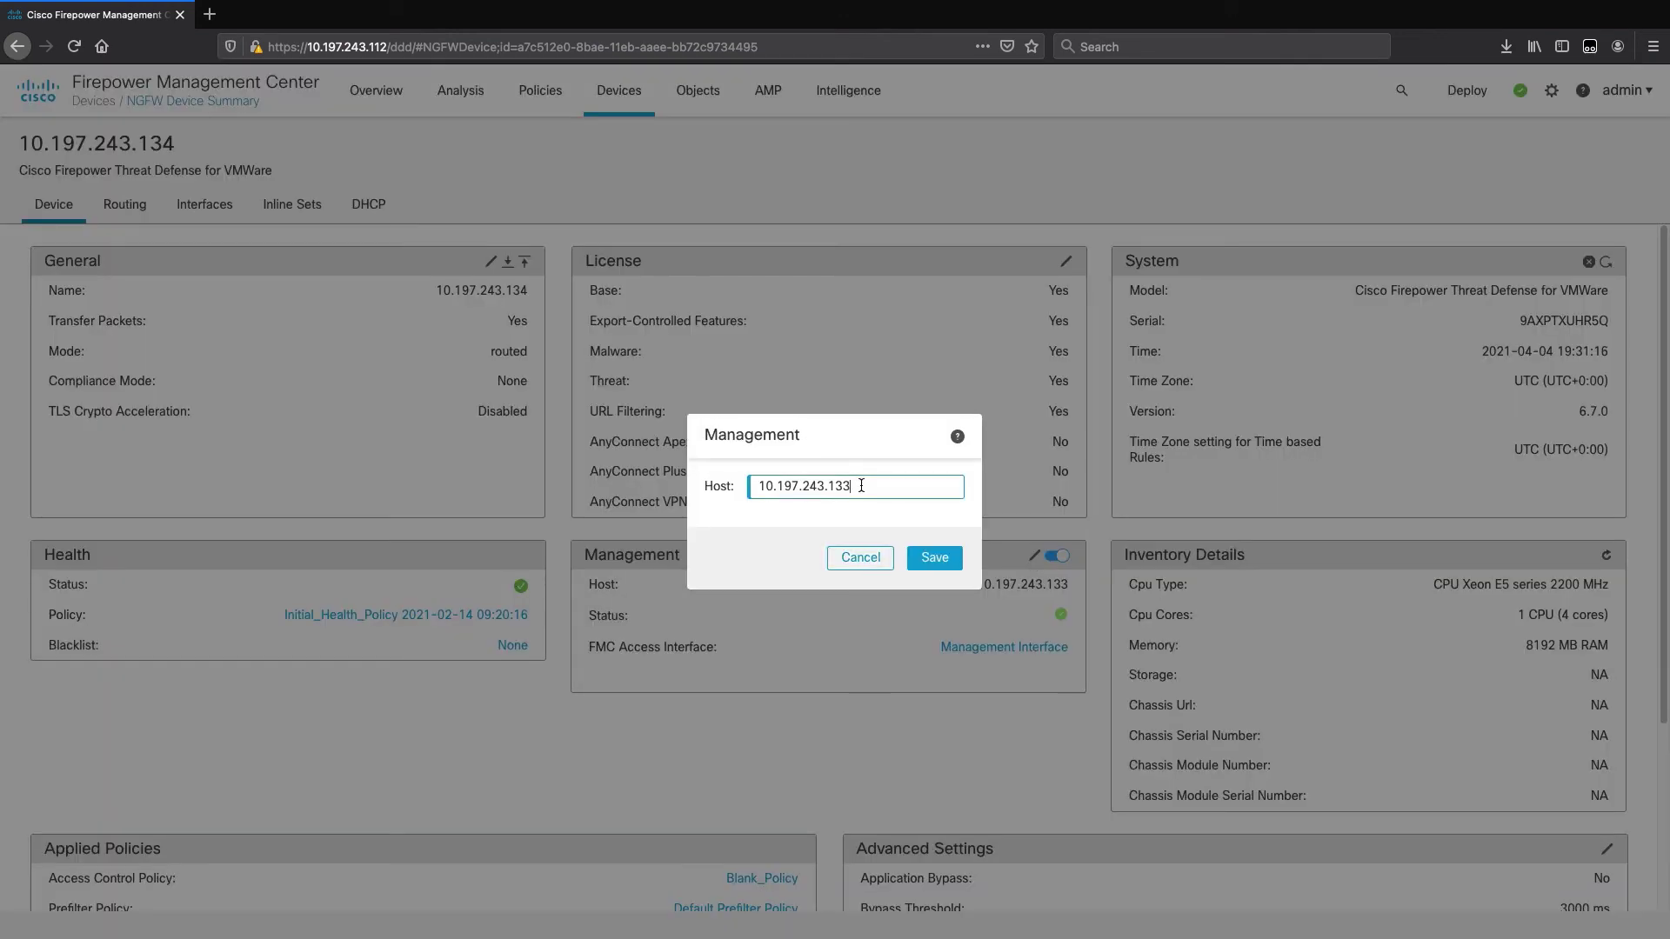
pyautogui.press('BackSpace')
pyautogui.write('4')
pyautogui.click(923, 557)
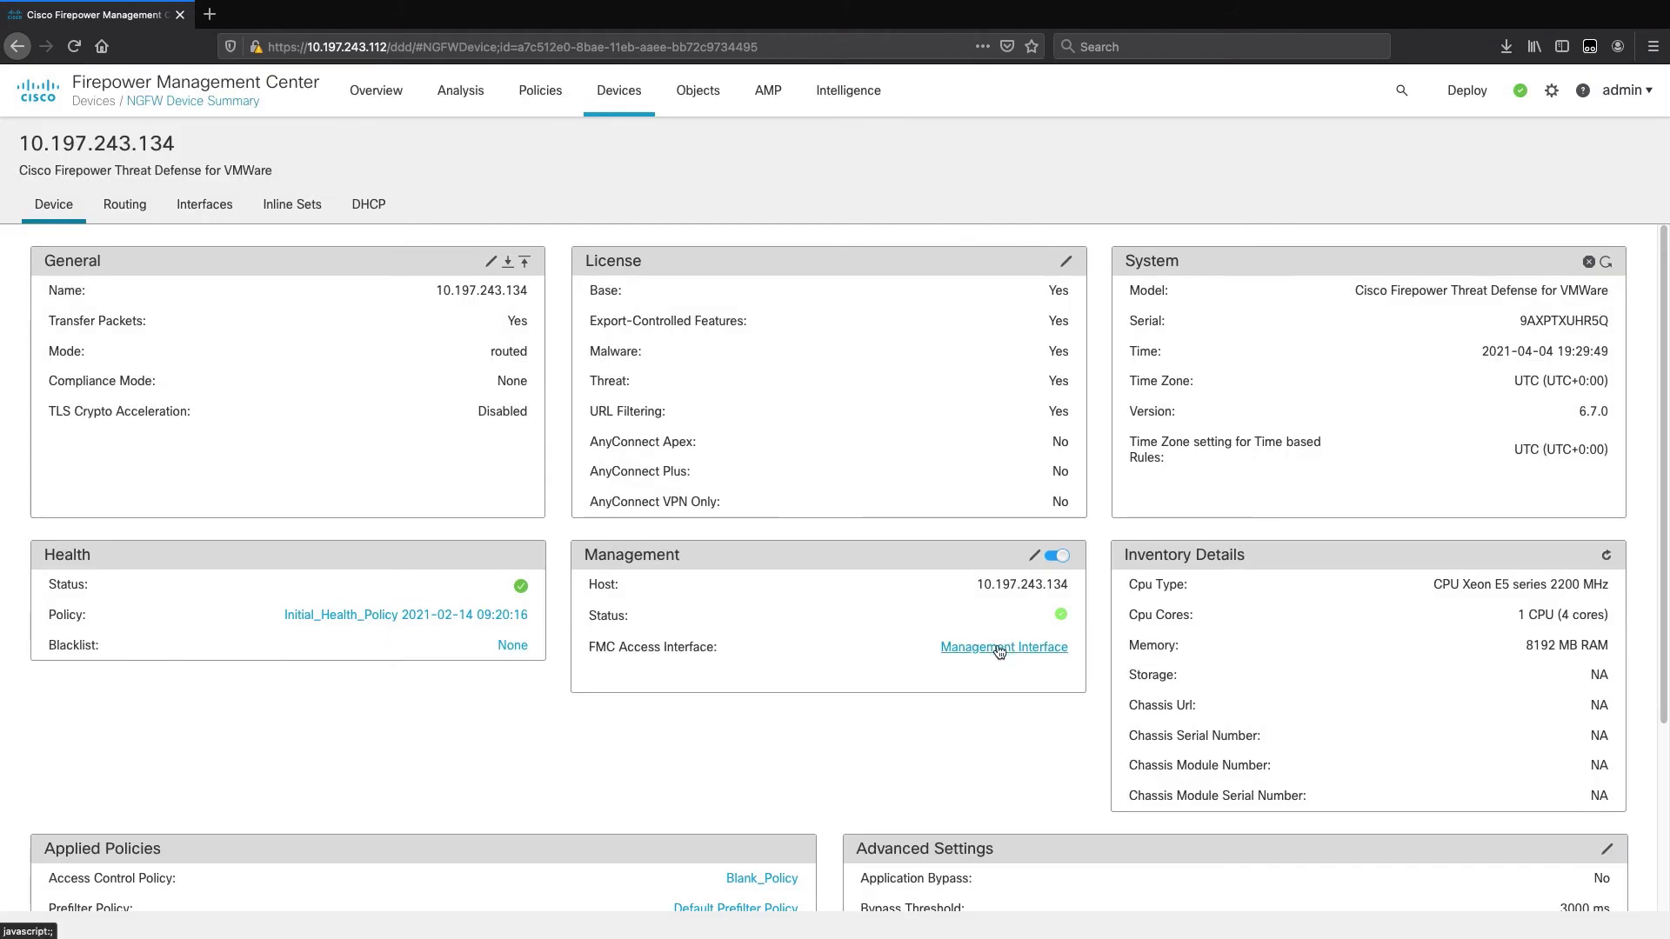
# Switch the device's FMC Access Interface to Data Interface and save it.
pyautogui.click(1000, 649)
pyautogui.click(739, 416)
pyautogui.click(746, 462)
pyautogui.click(1049, 709)
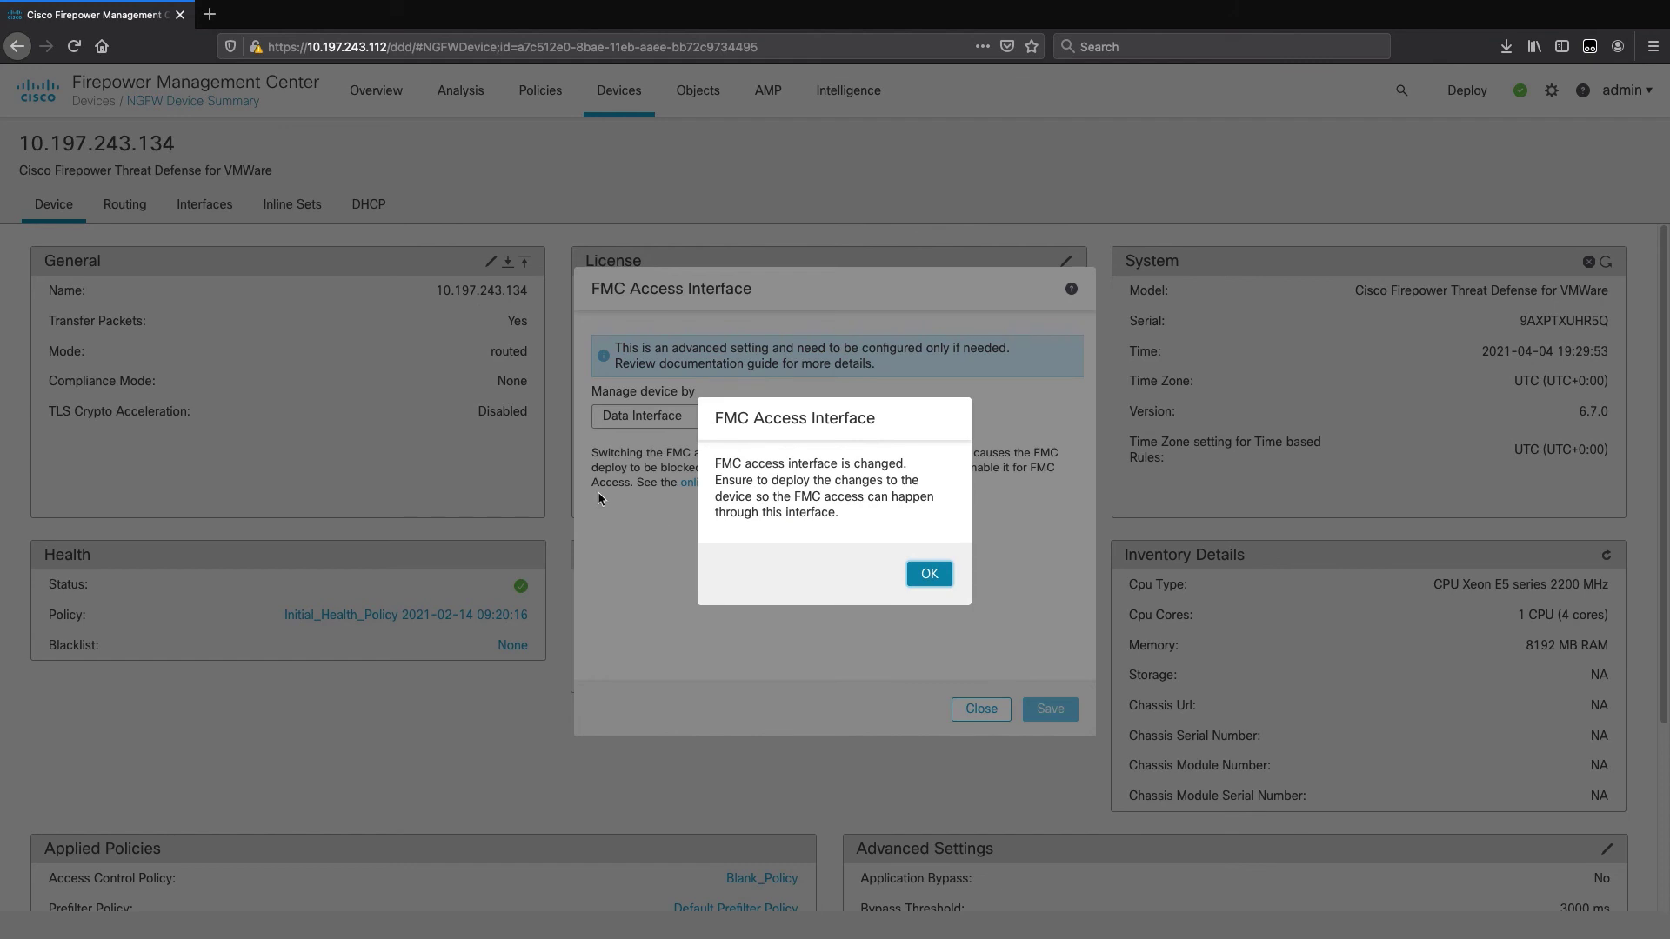
pyautogui.click(939, 576)
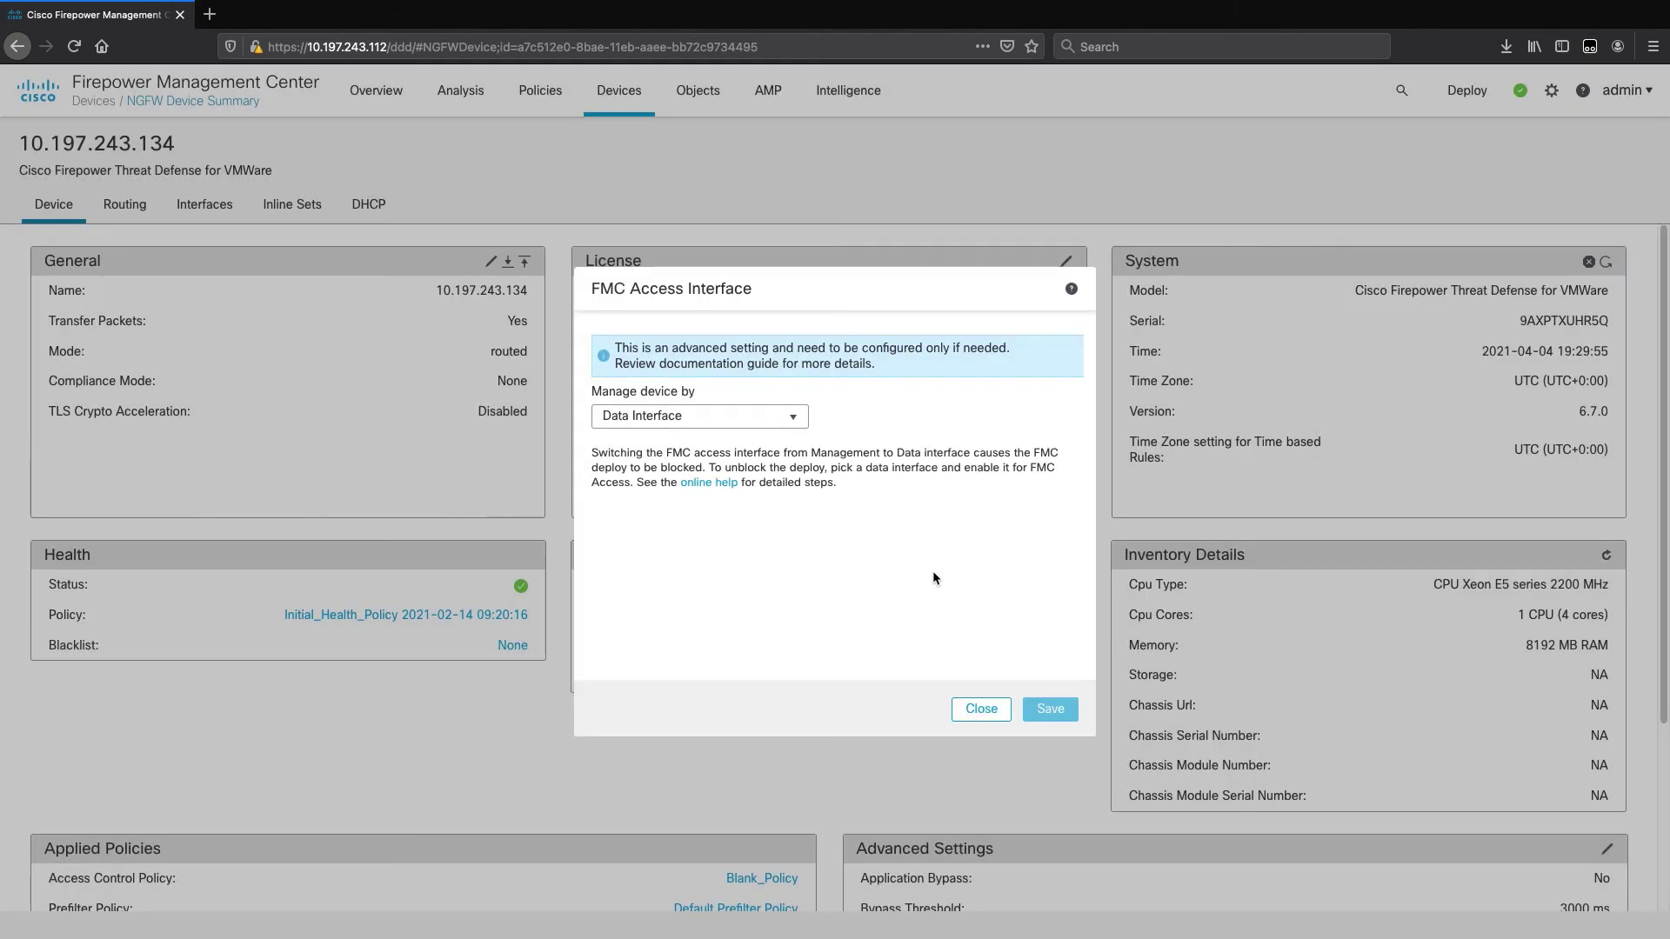
pyautogui.click(981, 709)
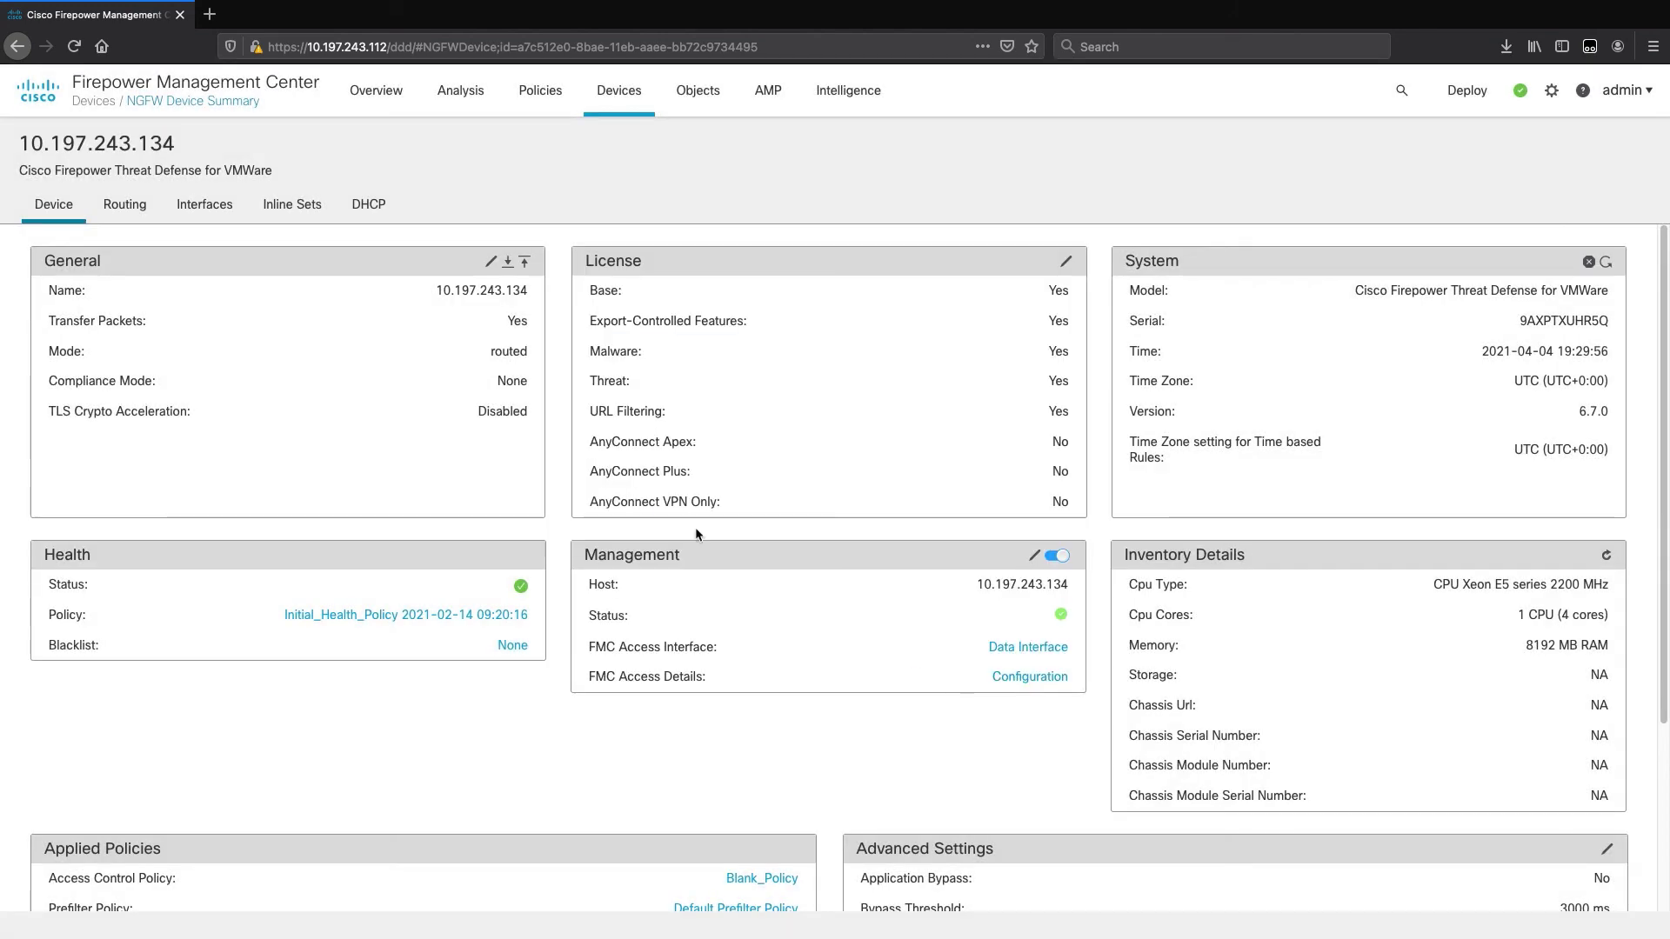
# Enable management on outside interface GigabitEthernet0/0, accept the static route reminder, and save.
pyautogui.click(205, 209)
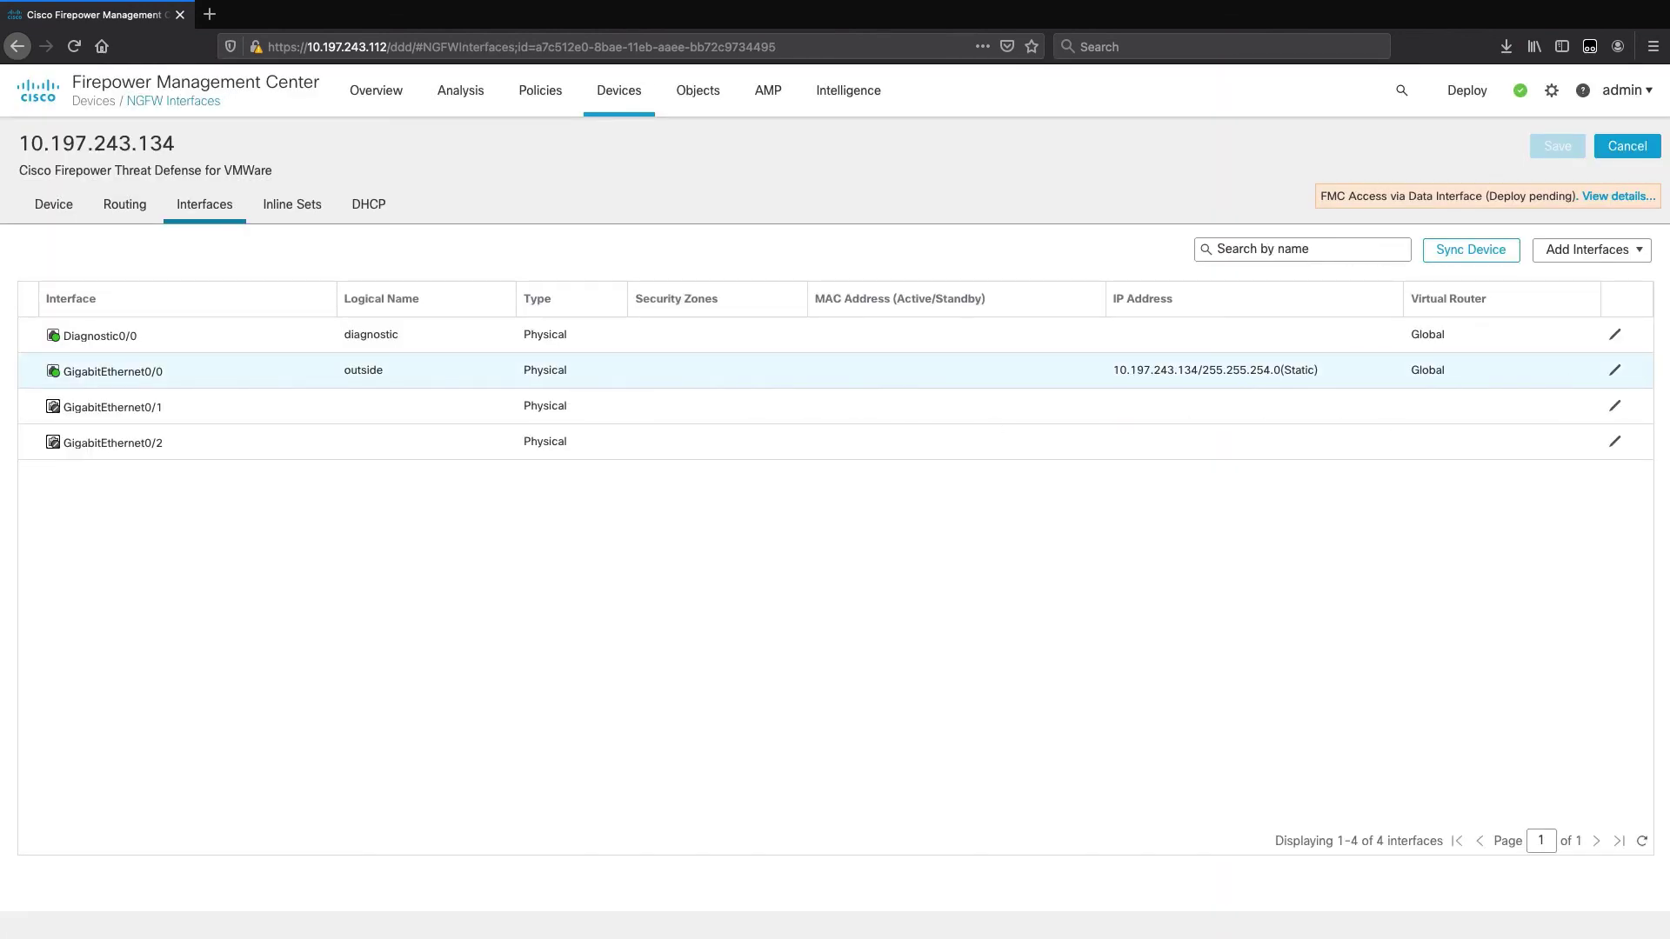
pyautogui.click(1615, 371)
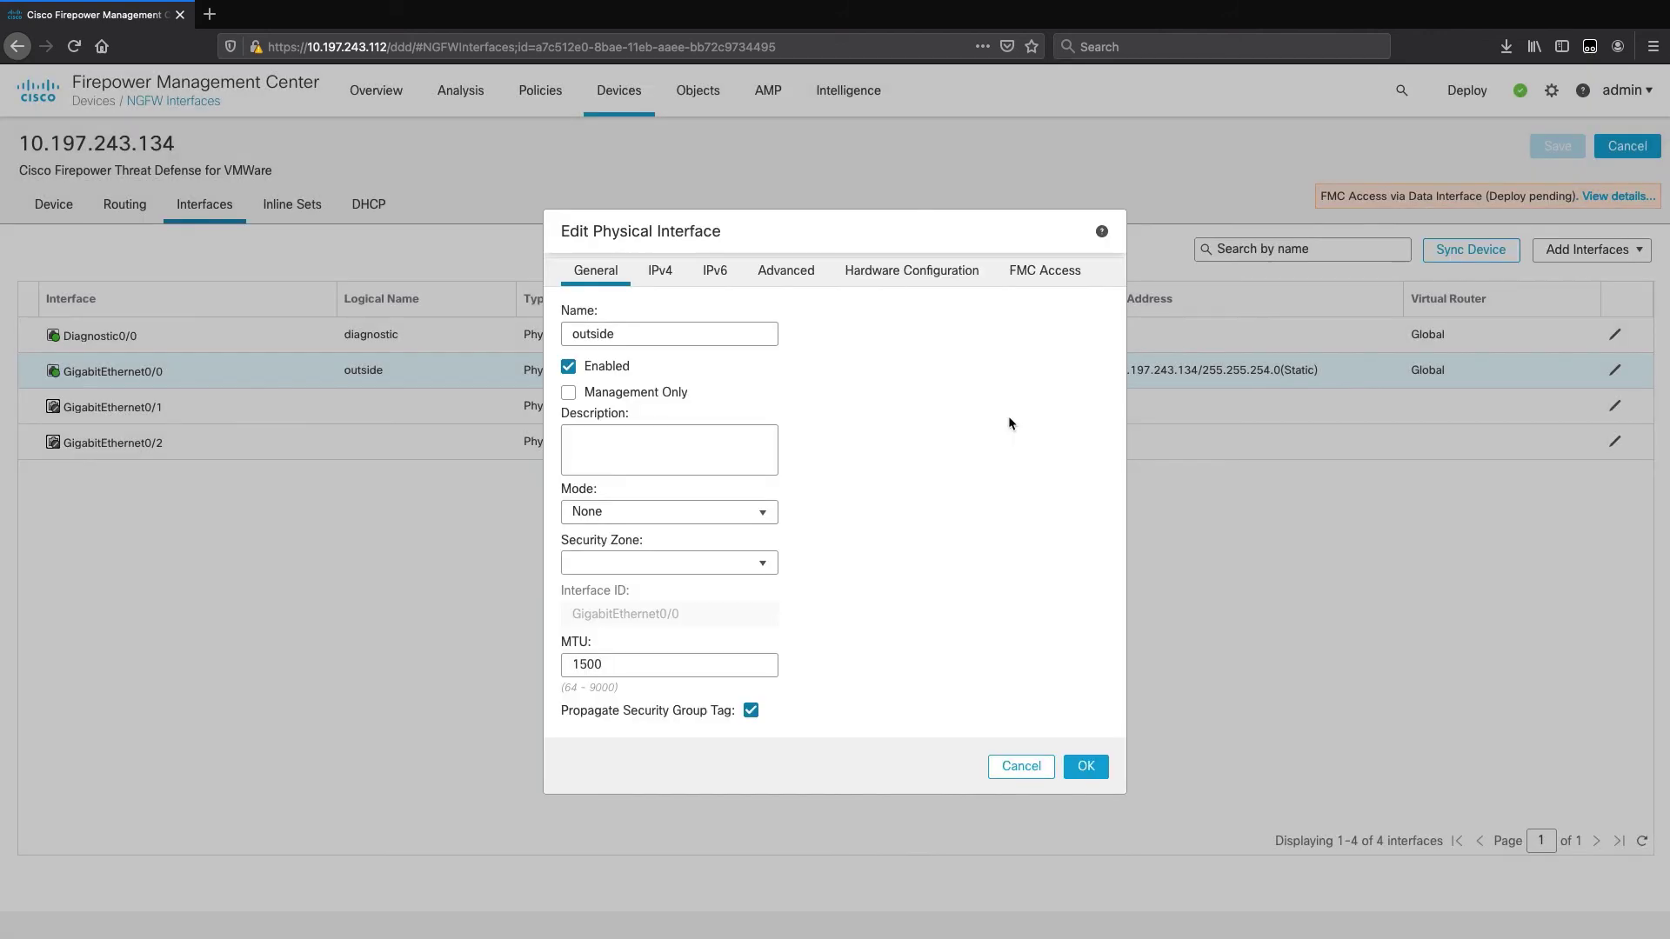
pyautogui.click(1044, 272)
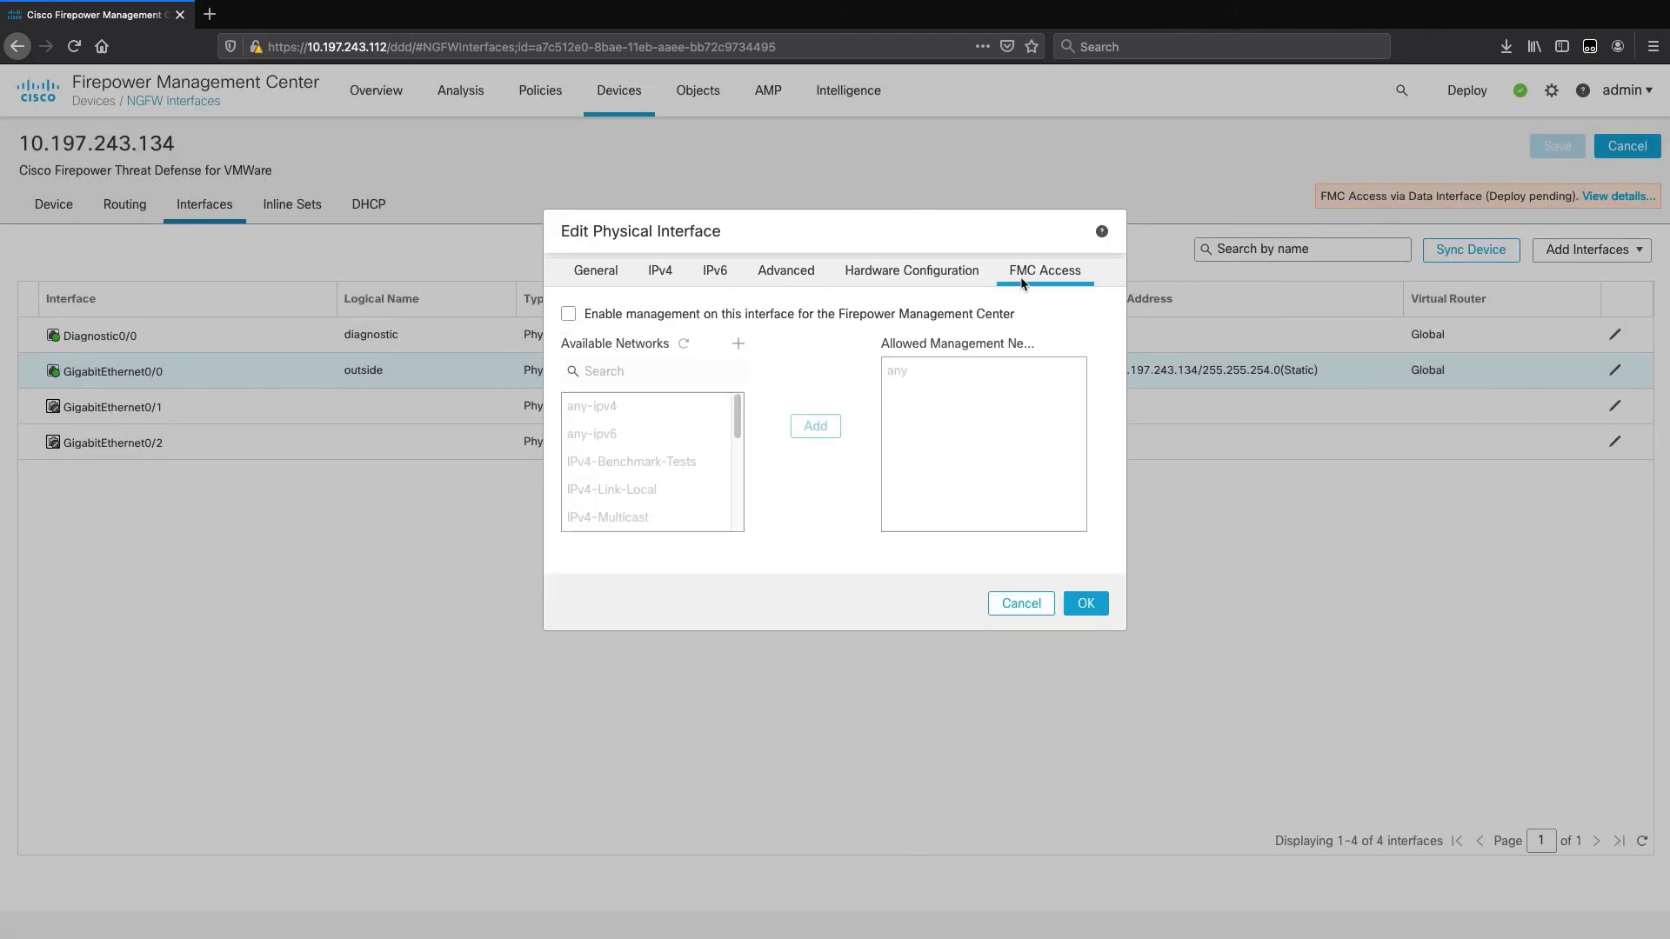
pyautogui.click(568, 314)
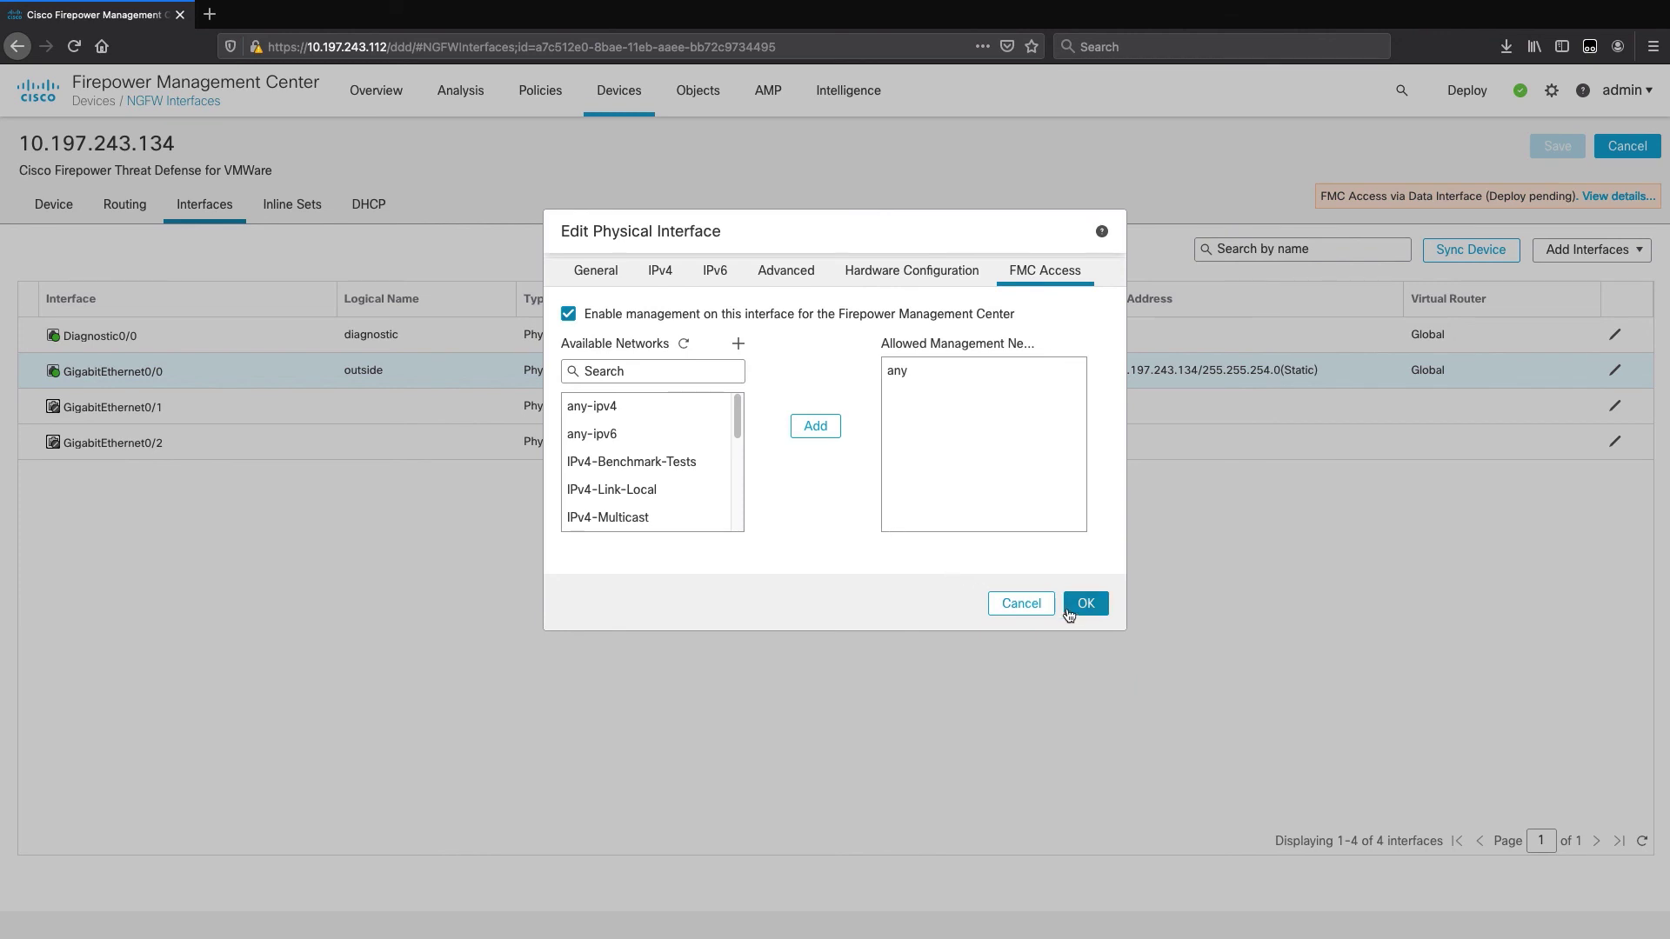
pyautogui.click(1084, 604)
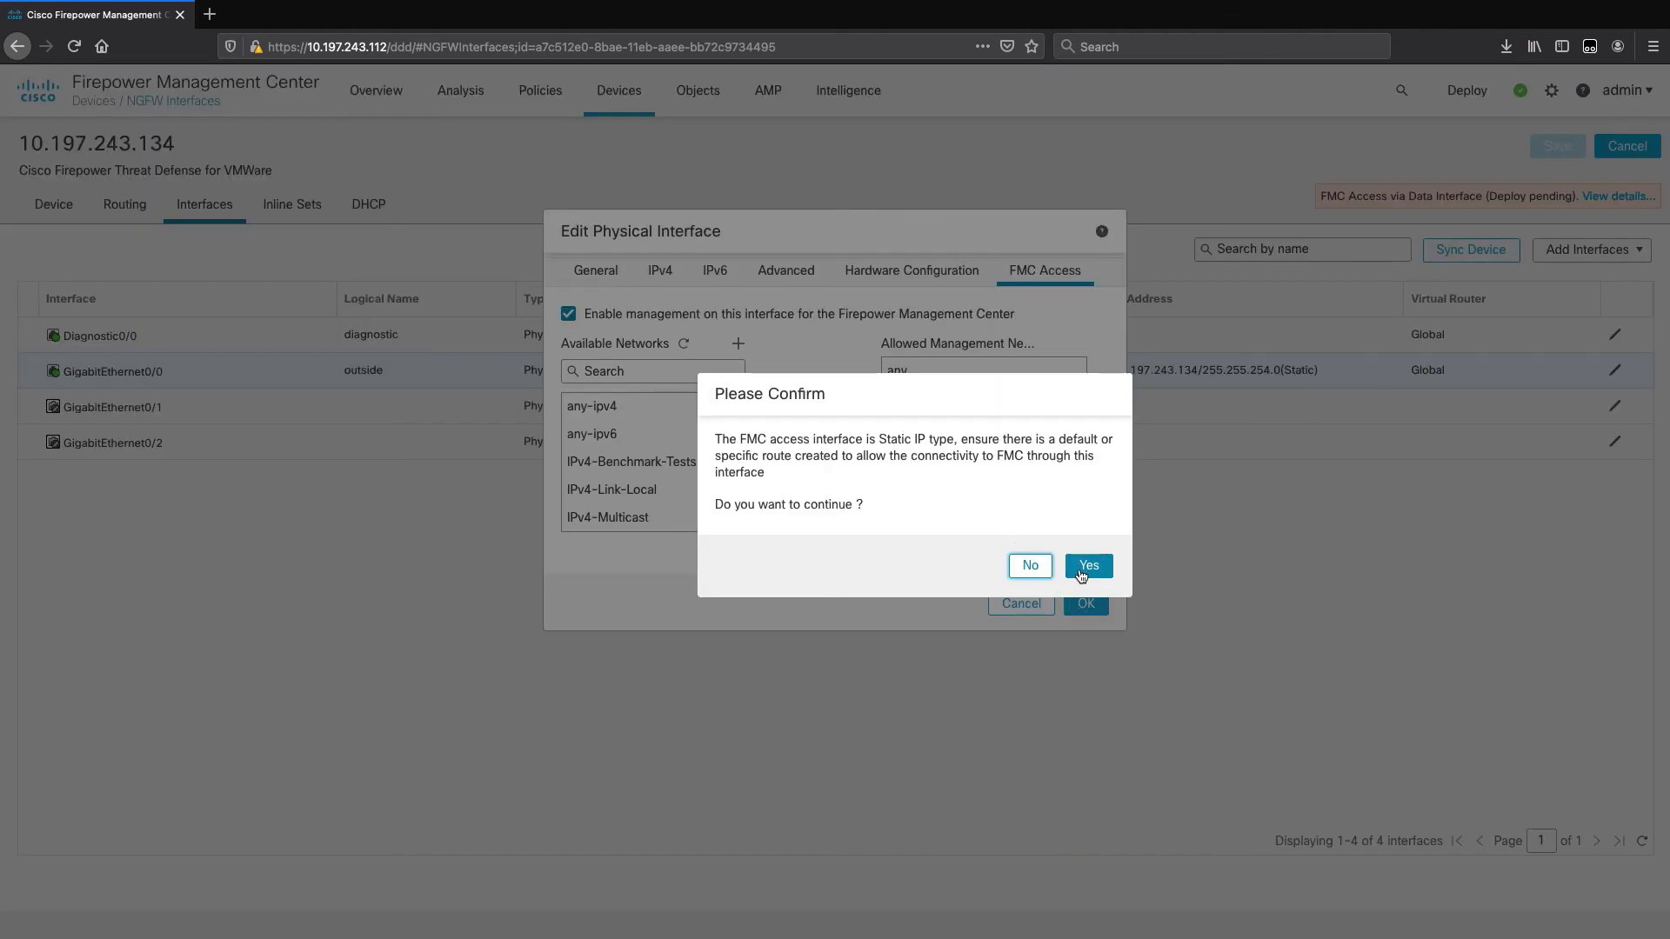
pyautogui.click(1078, 572)
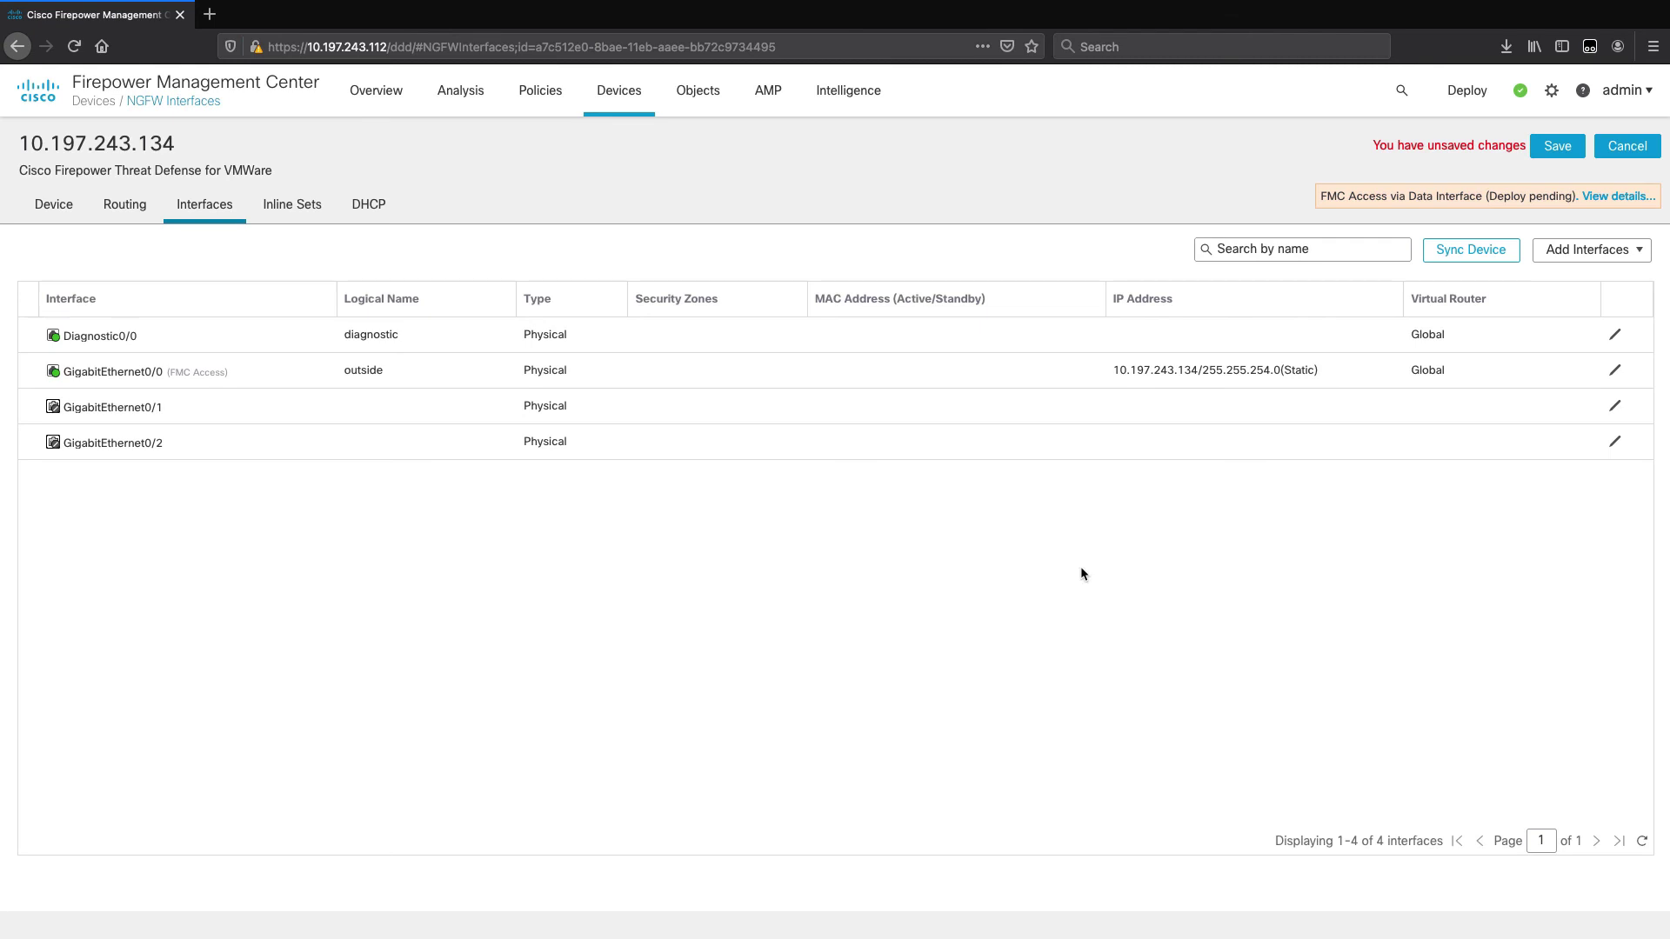
pyautogui.click(1560, 152)
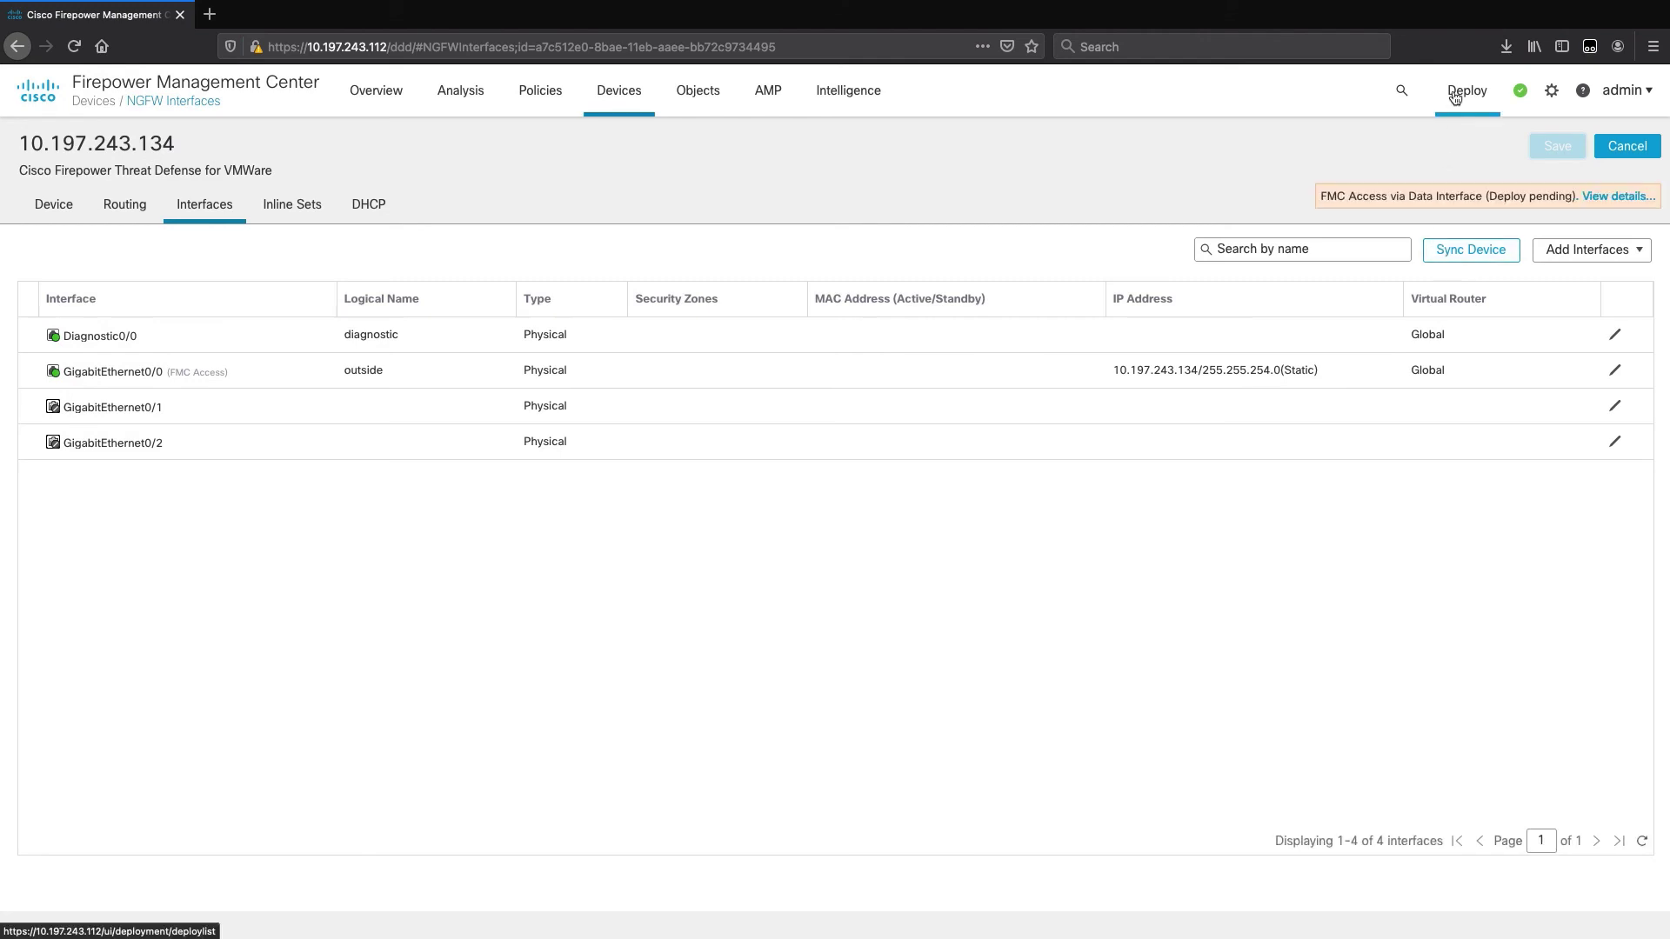
# Deploy to device 10.197.243.134, proceeding past the data-interface switch warning.
pyautogui.click(1455, 94)
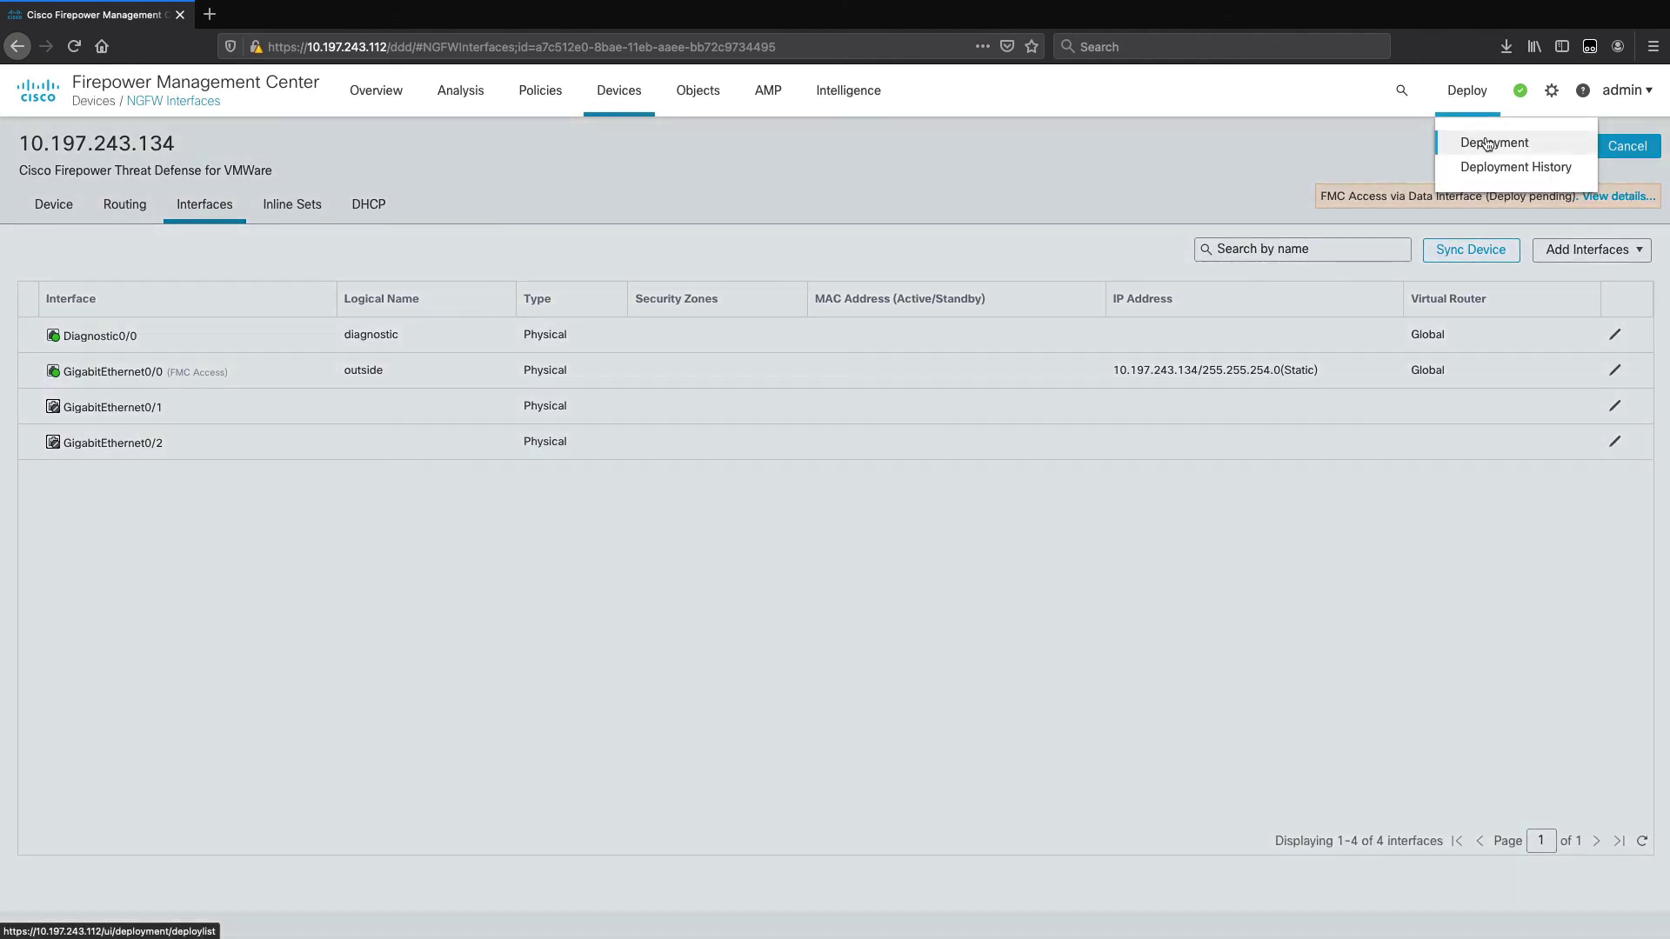
pyautogui.click(1484, 142)
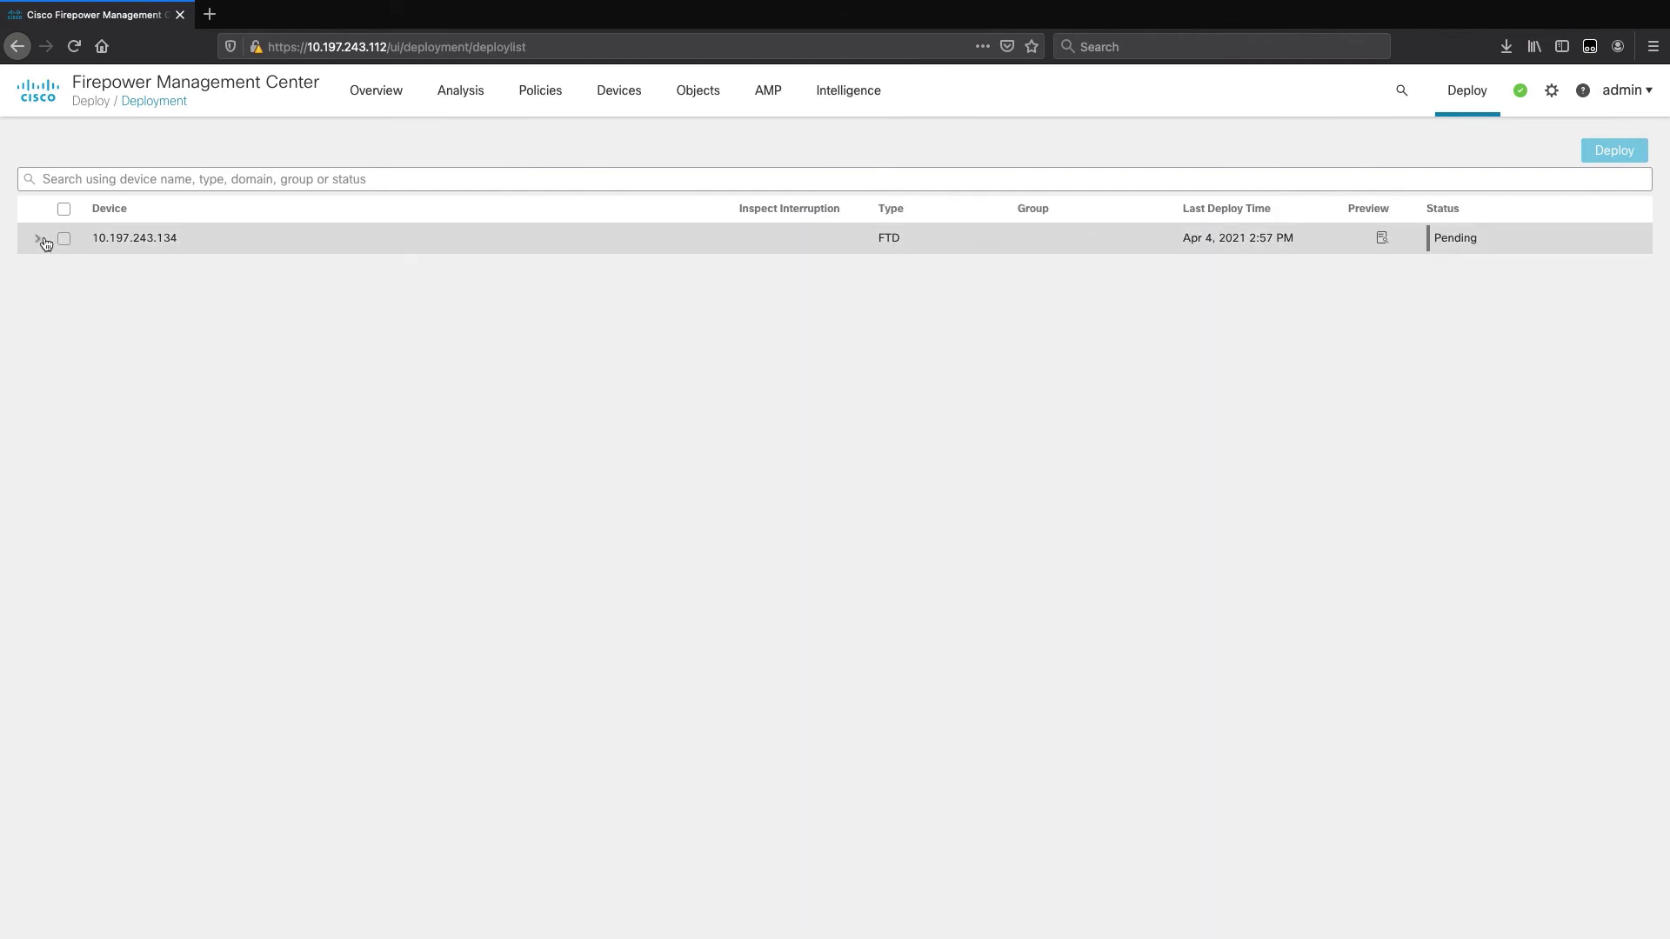
pyautogui.click(64, 239)
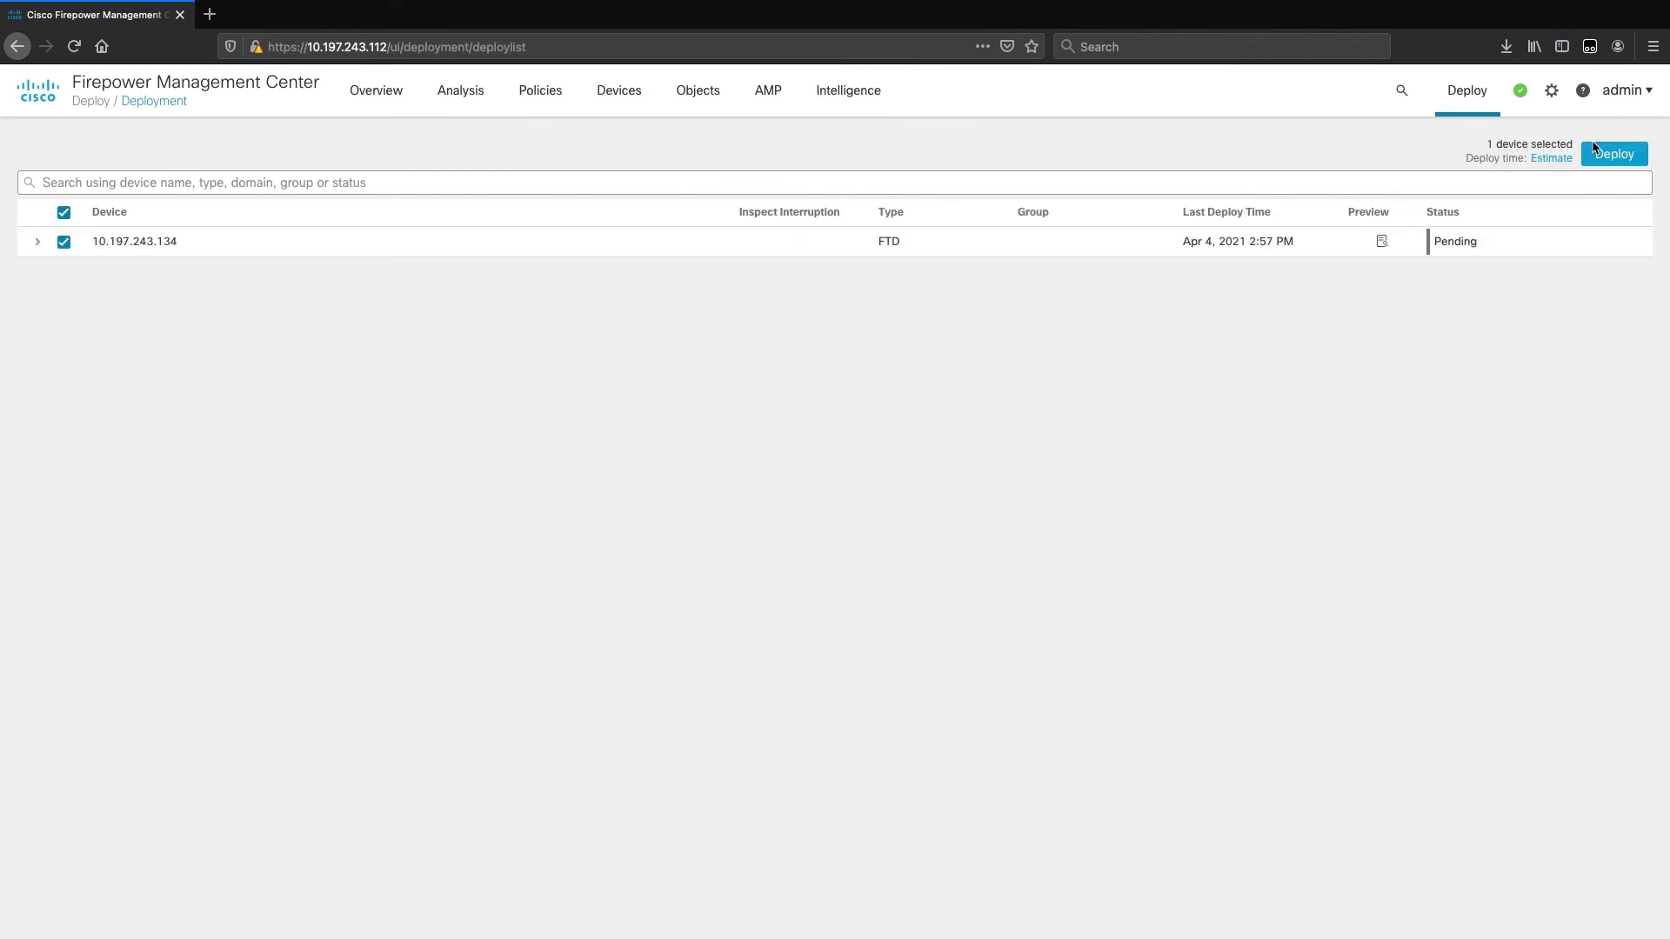
pyautogui.click(1615, 153)
pyautogui.click(961, 551)
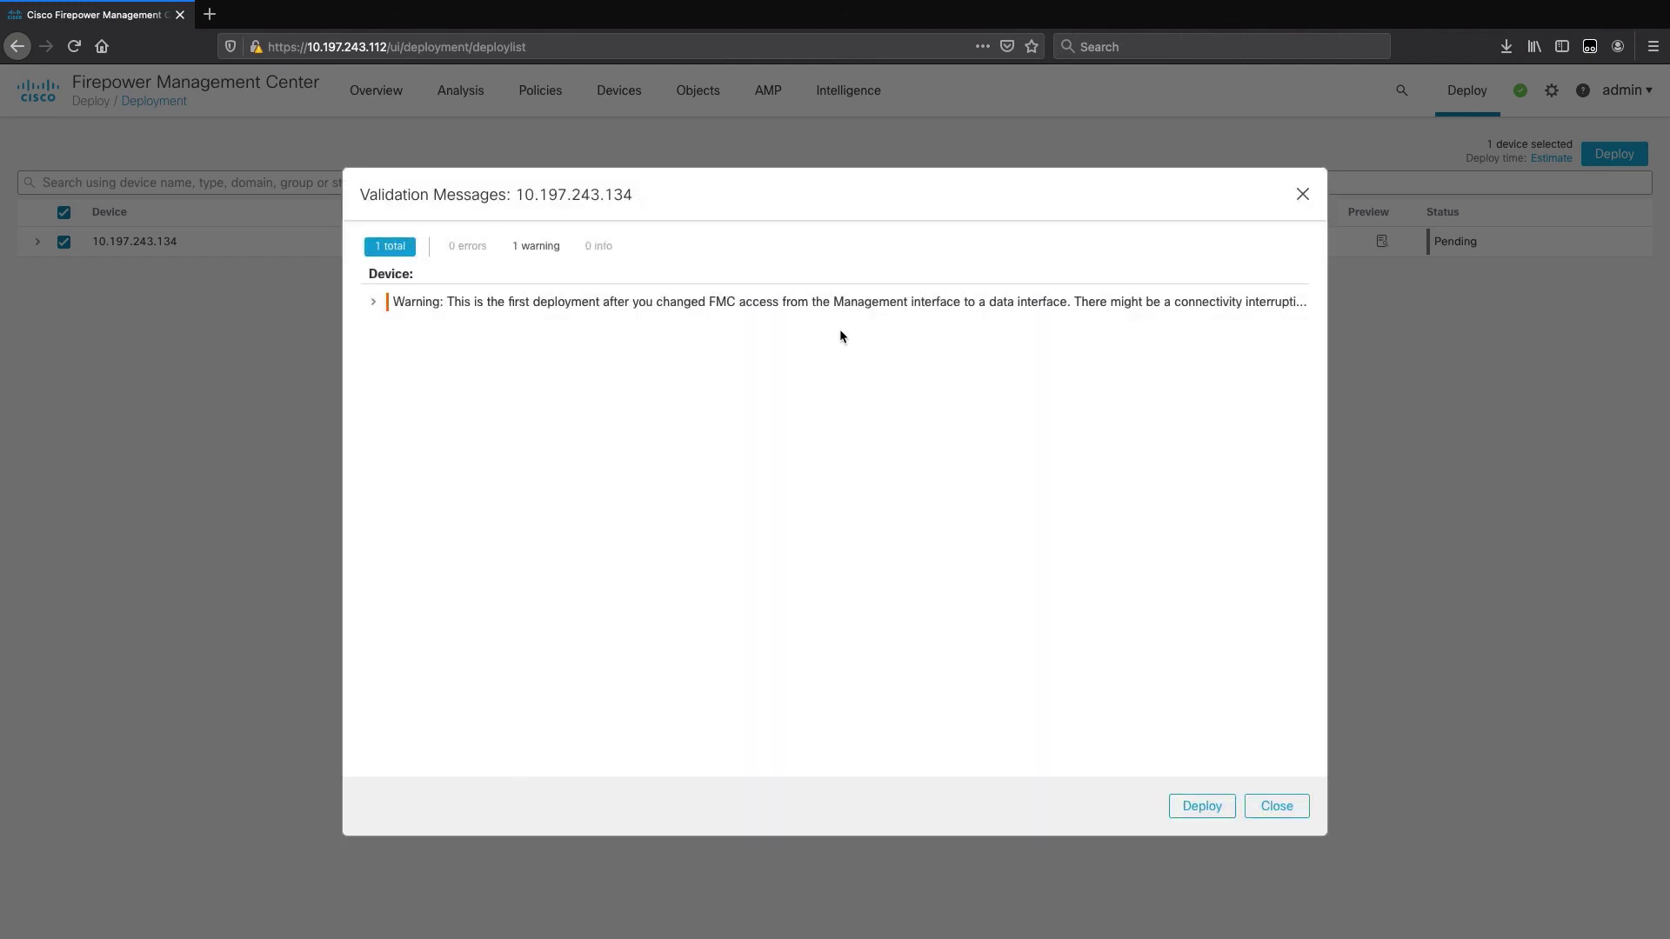
pyautogui.moveTo(829, 301); pyautogui.dragTo(1070, 317)
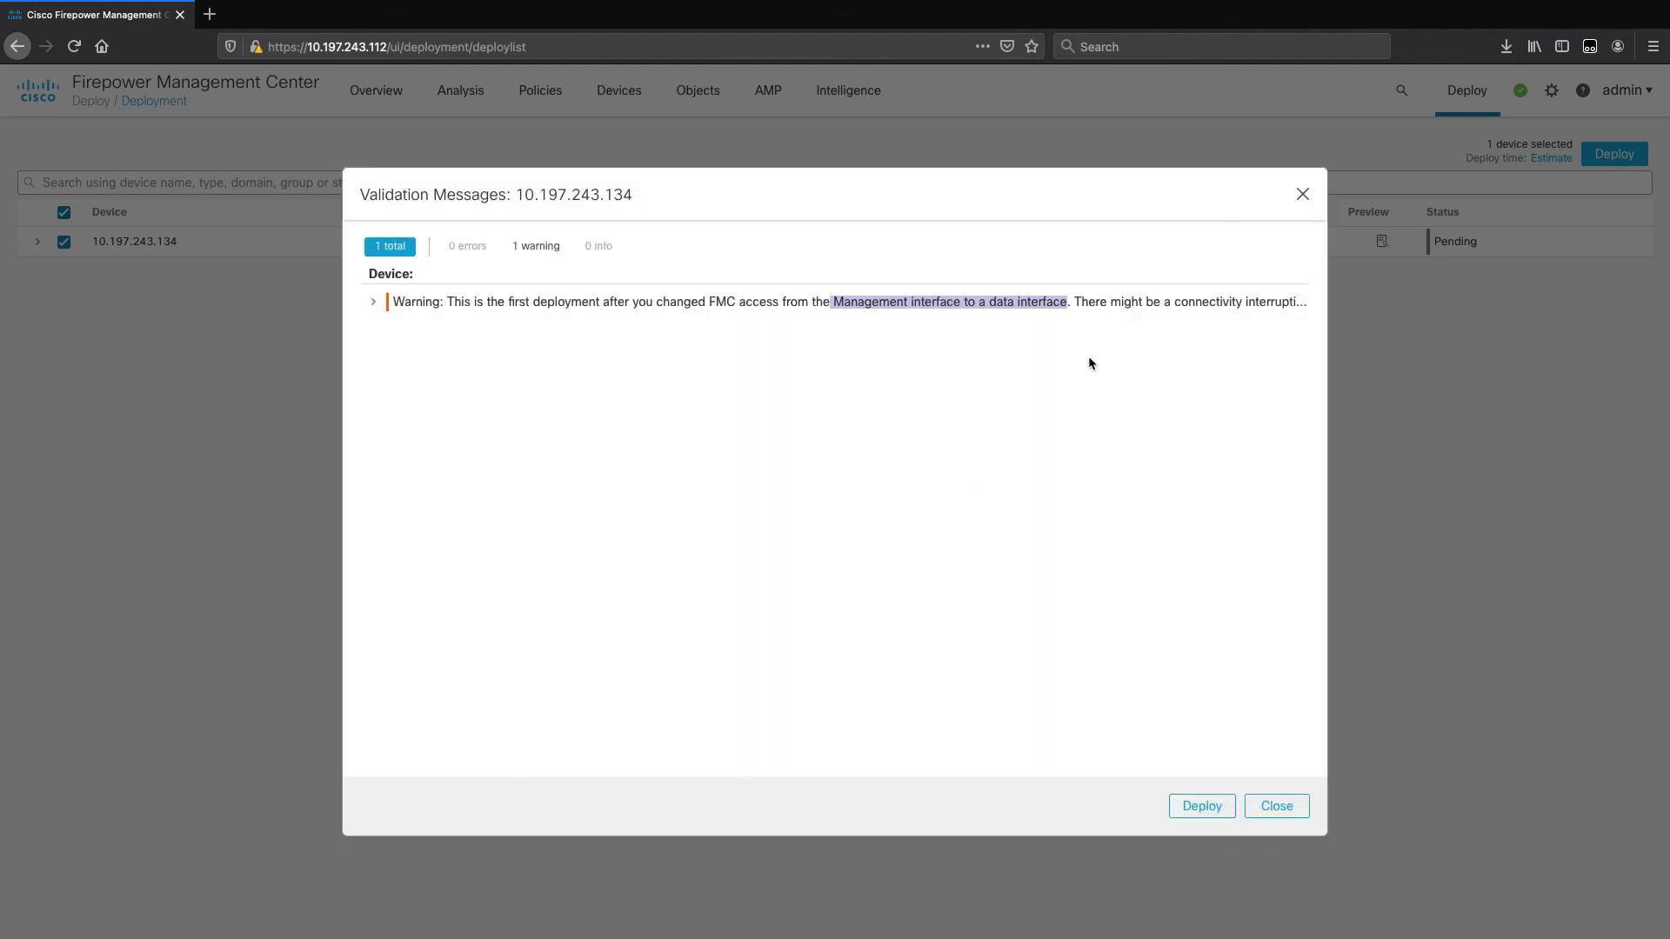
pyautogui.click(1202, 805)
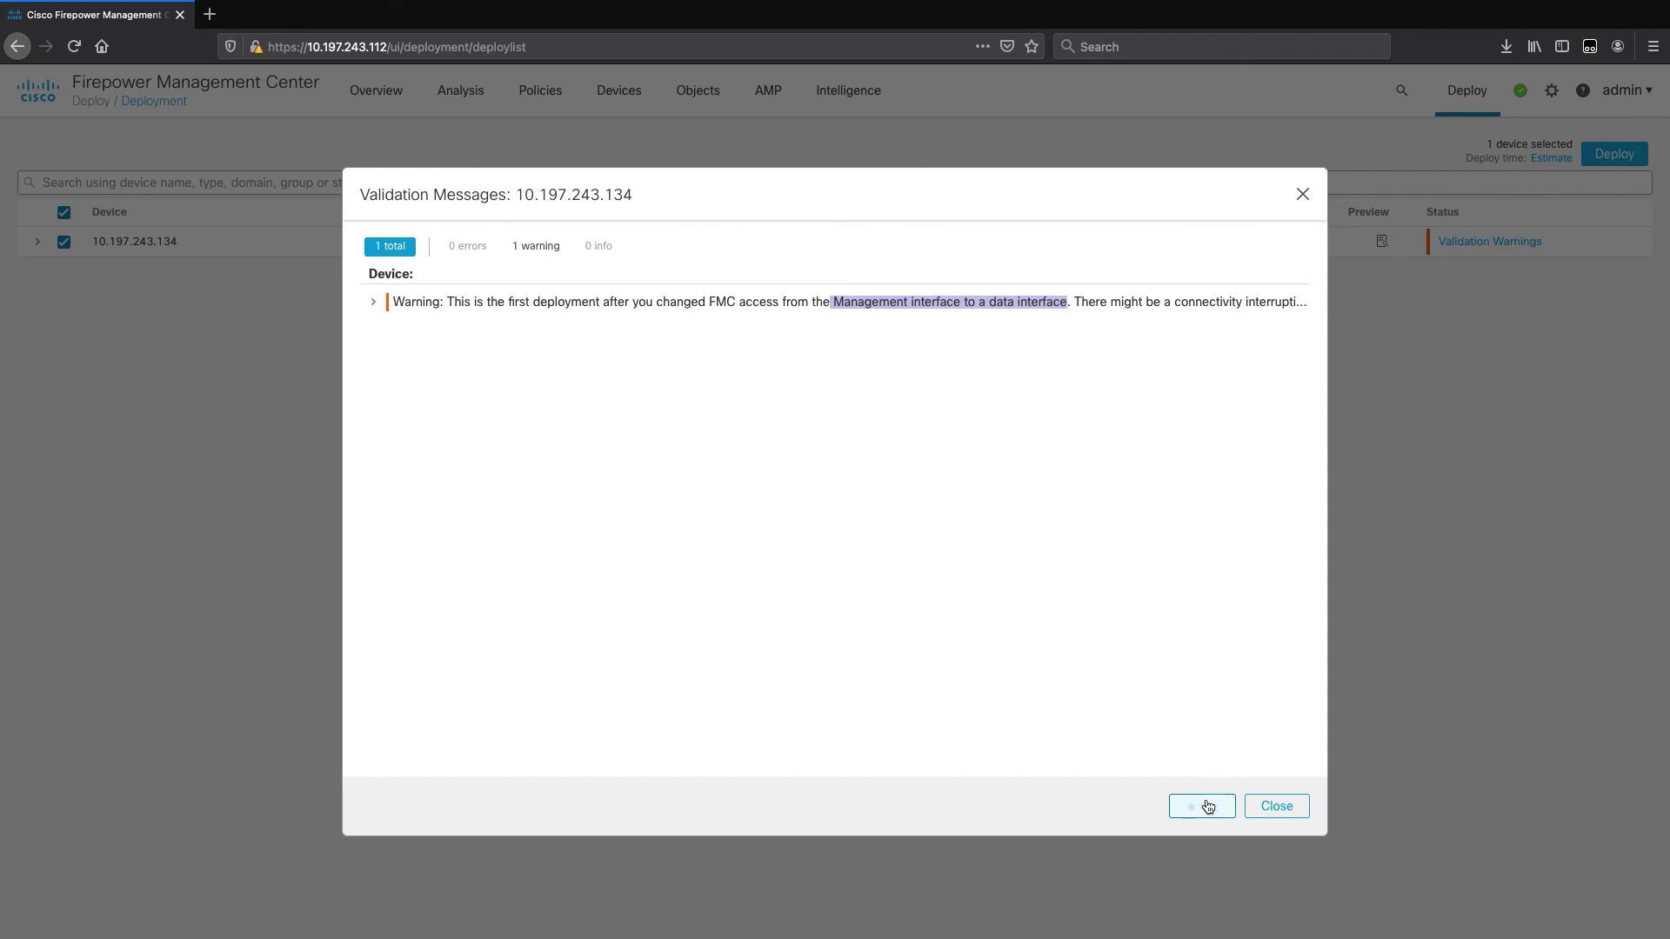